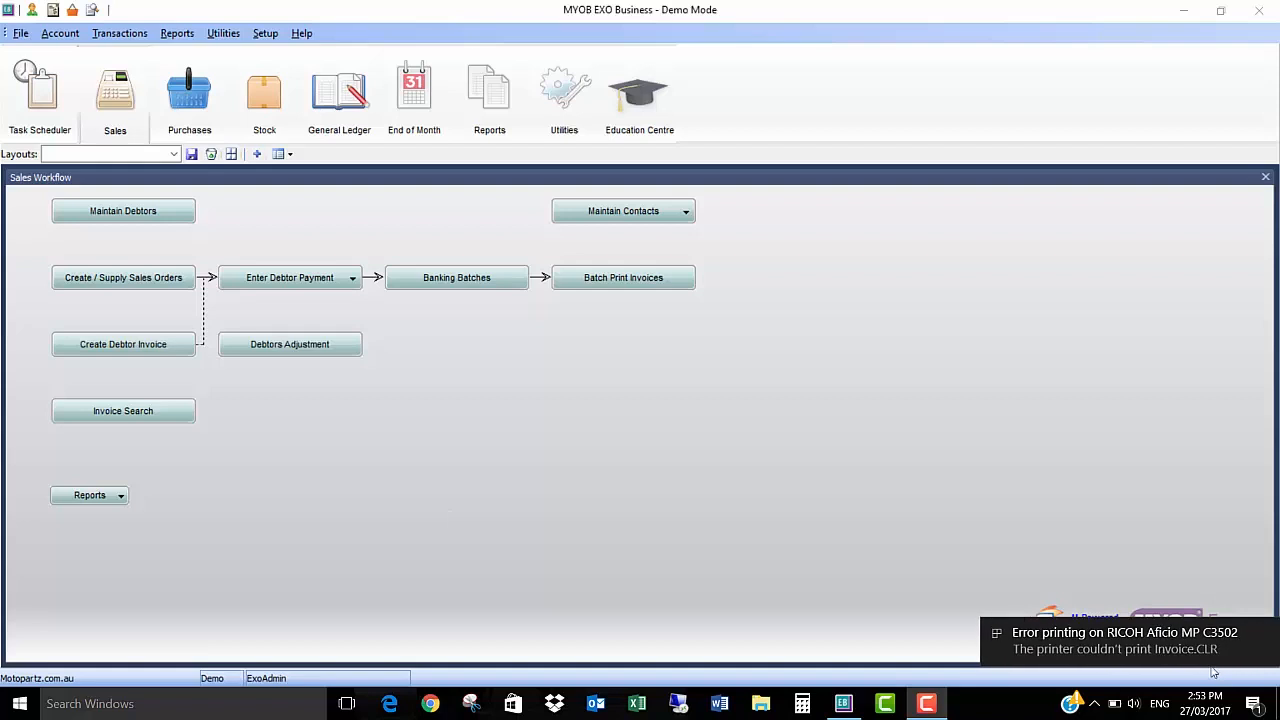
Step: Start a new sales order for the retail customer listed directly above Internet Sales Account in the account search
{"action": "left_click", "coordinate": [1268, 639]}
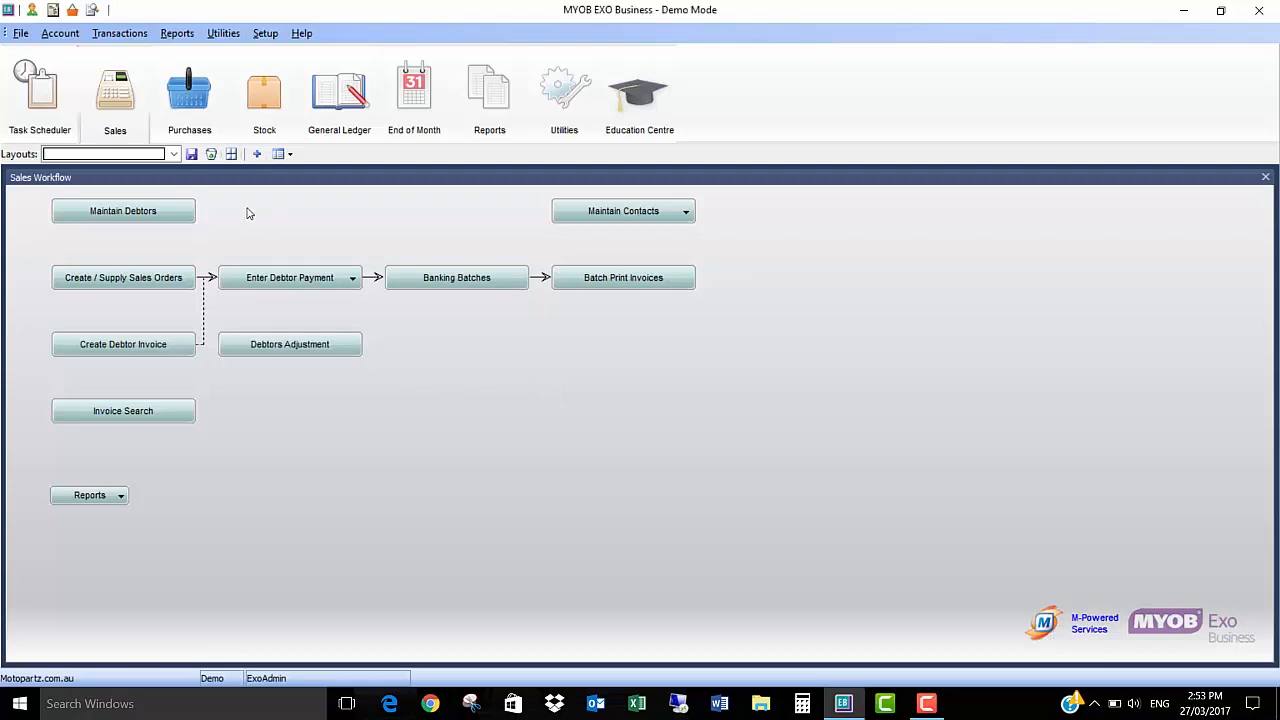
{"action": "left_click", "coordinate": [124, 278]}
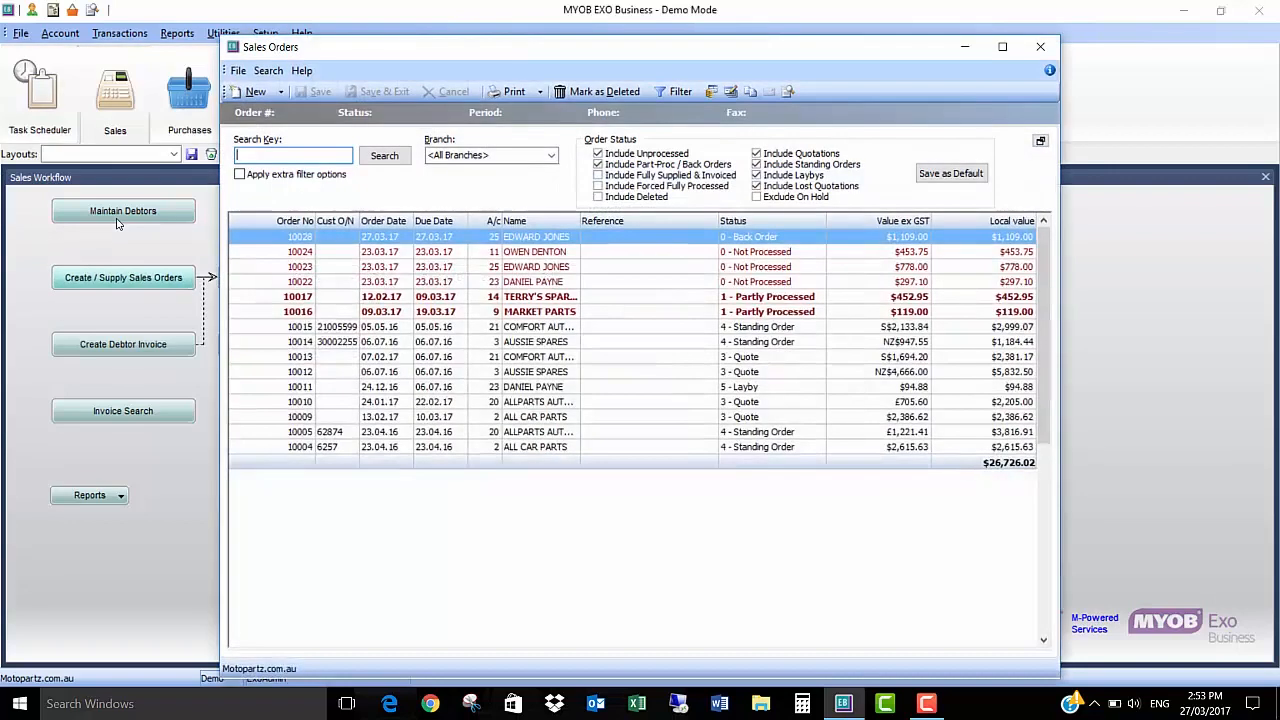
{"action": "left_click", "coordinate": [257, 93]}
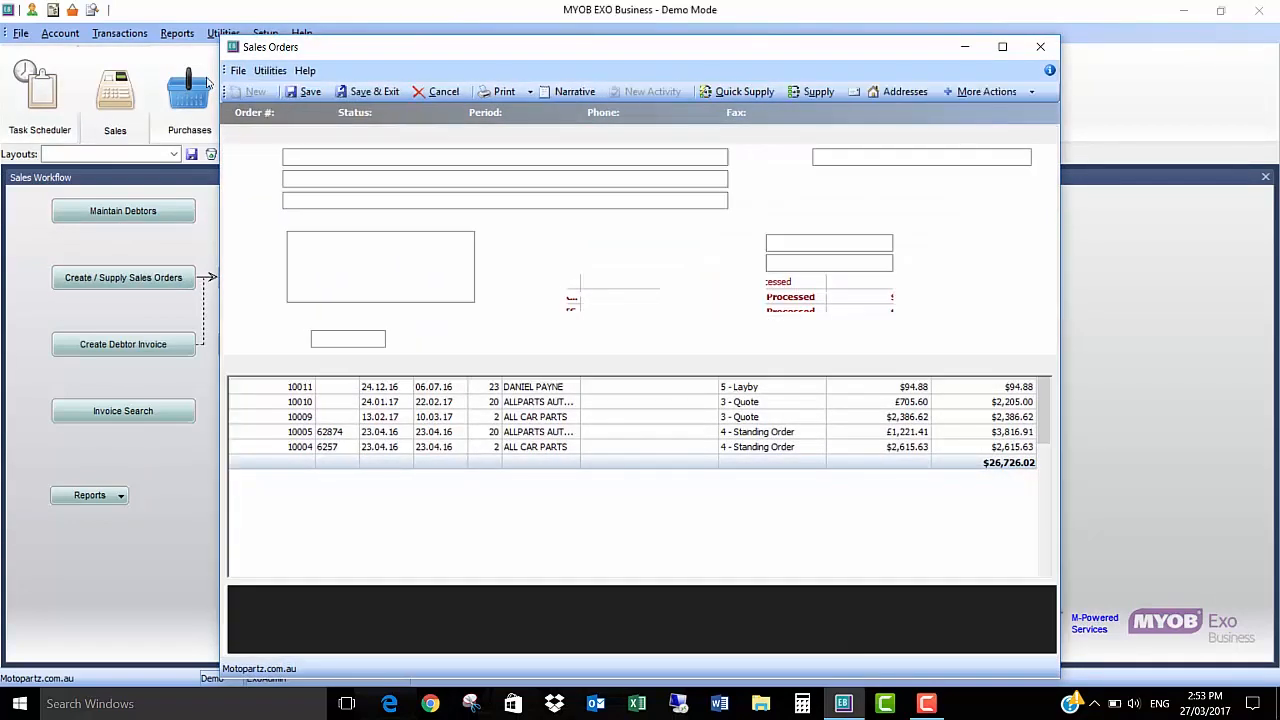
{"action": "type", "text": "?"}
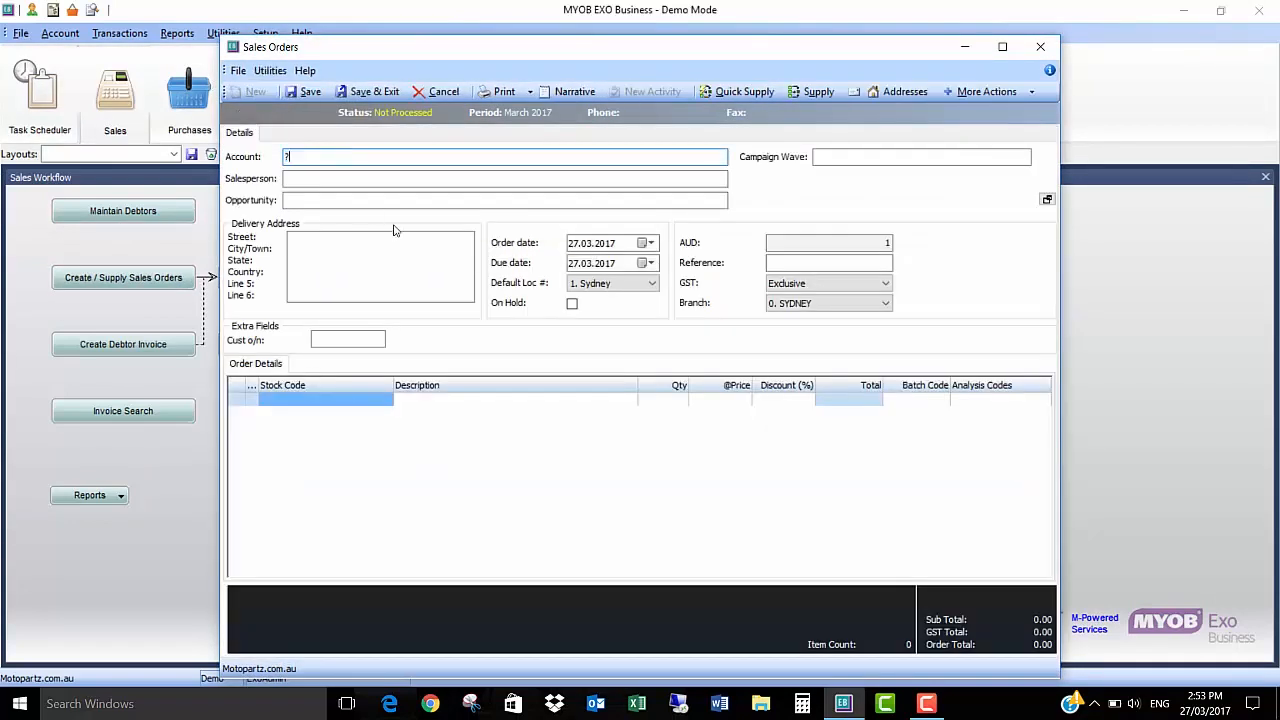
{"action": "key", "text": "Return"}
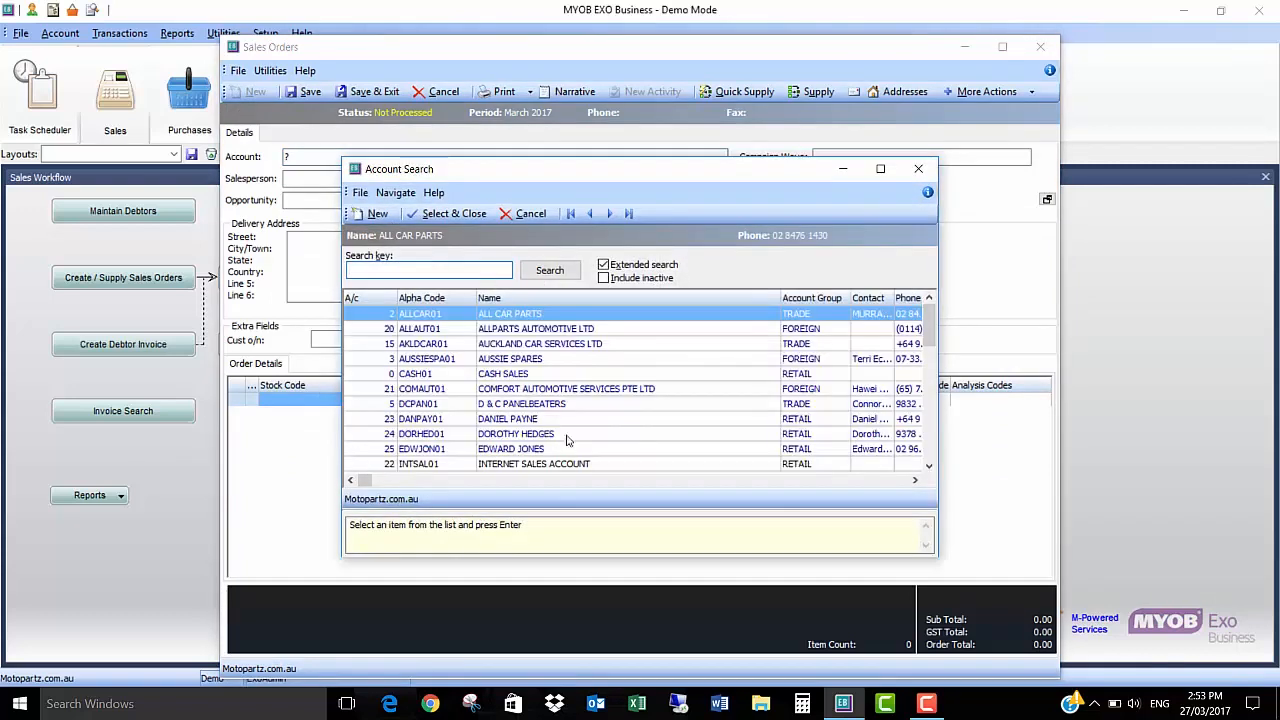
{"action": "double_click", "coordinate": [527, 449]}
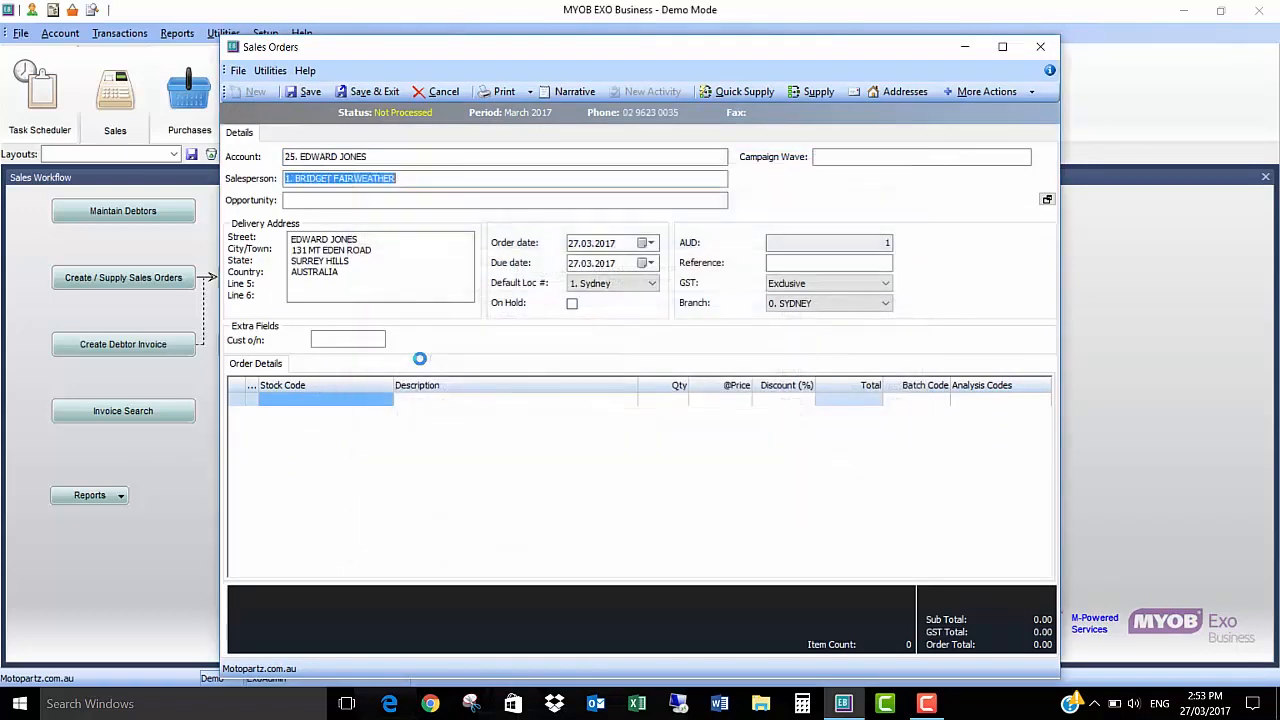
Step: Add stock item MOTORASMB, Motor Assembly, to the order with quantity 1 on back order and a unit price of 1500
{"action": "left_click", "coordinate": [270, 400]}
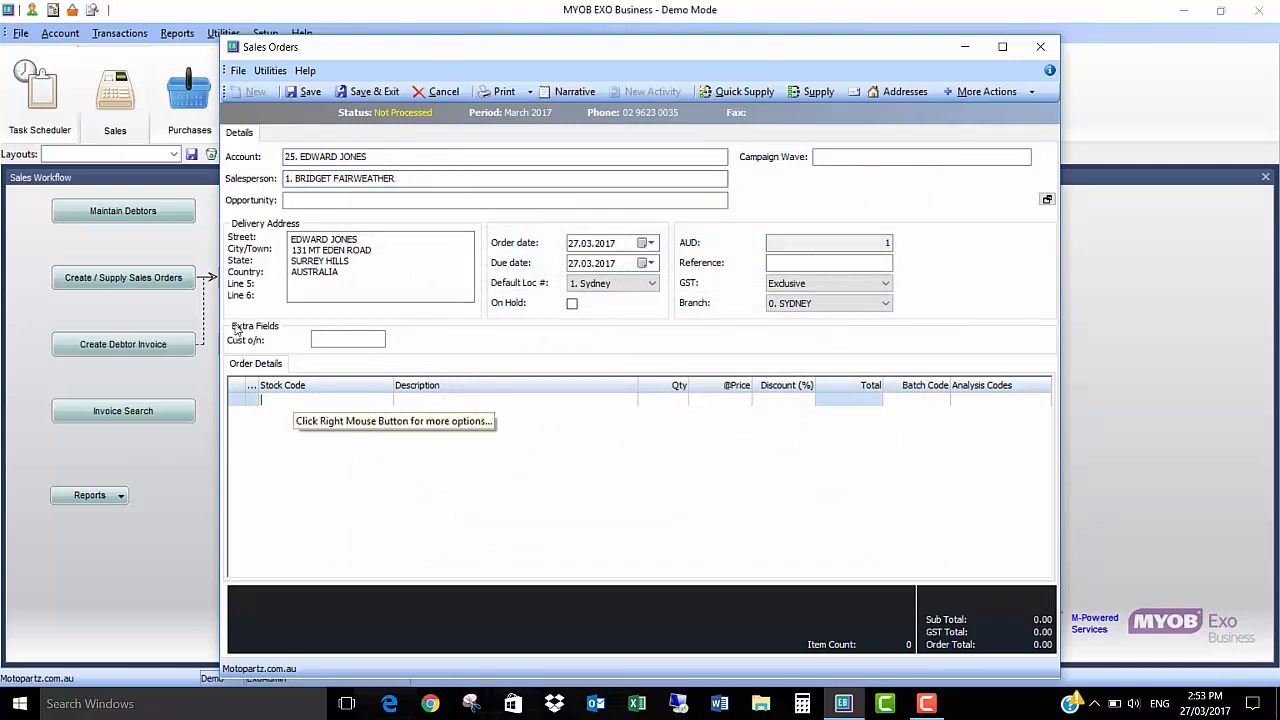
{"action": "type", "text": "MOTOR"}
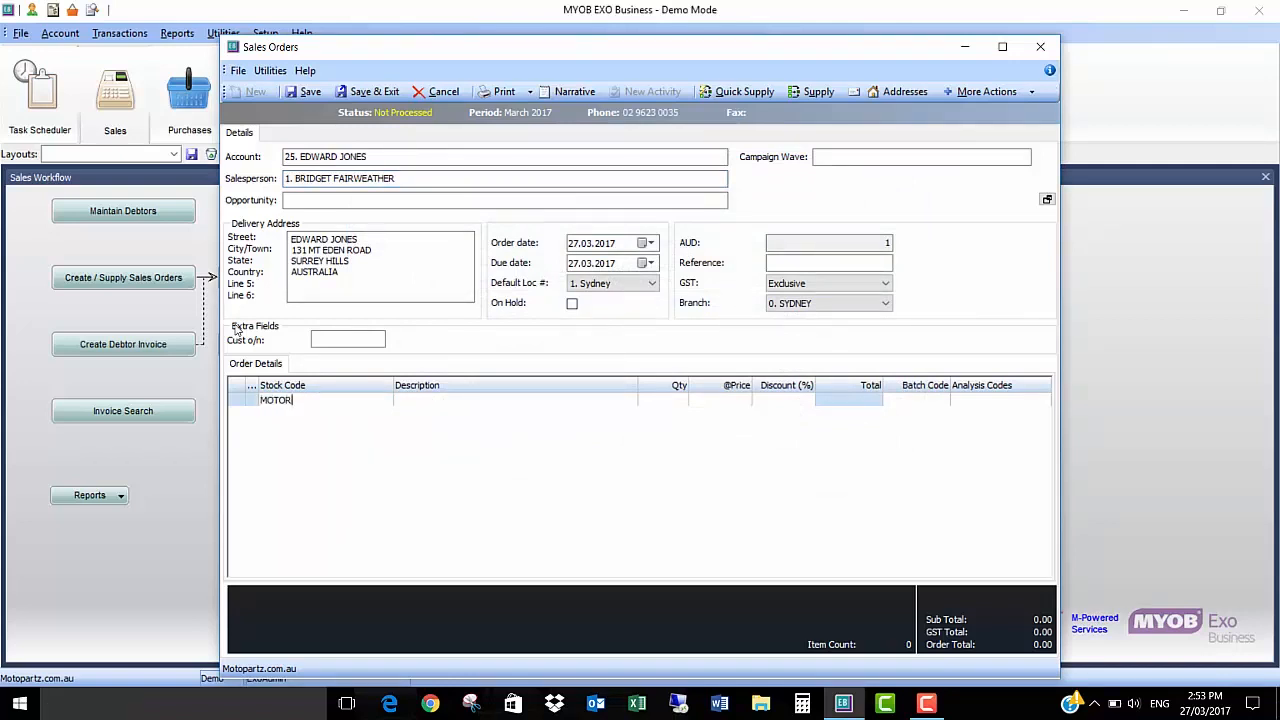
{"action": "key", "text": "Return"}
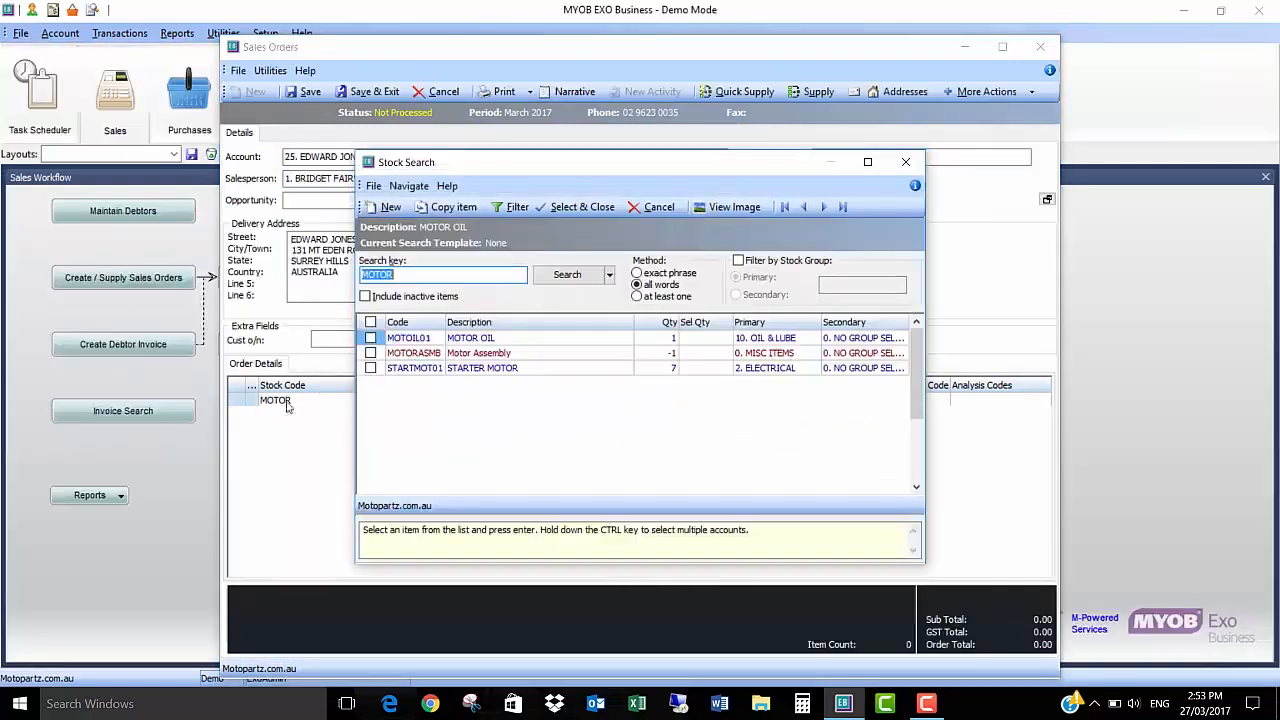
{"action": "double_click", "coordinate": [508, 354]}
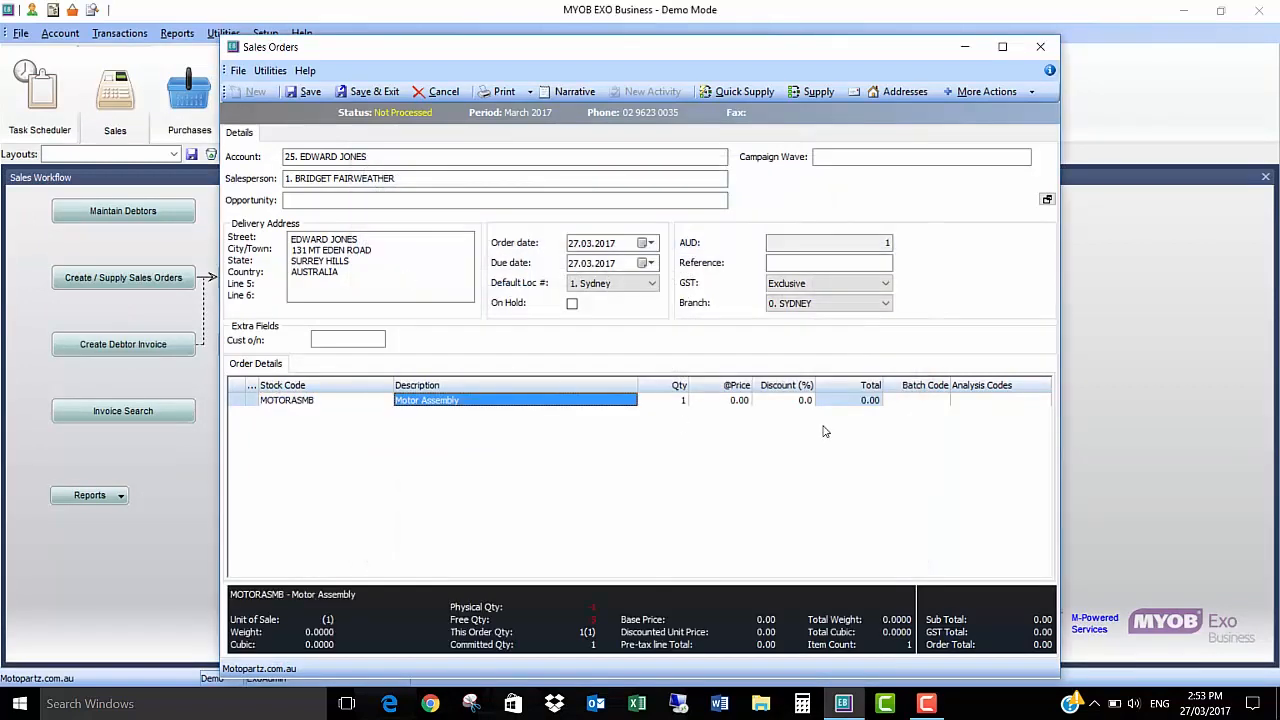
{"action": "key", "text": "Tab"}
{"action": "key", "text": "Tab"}
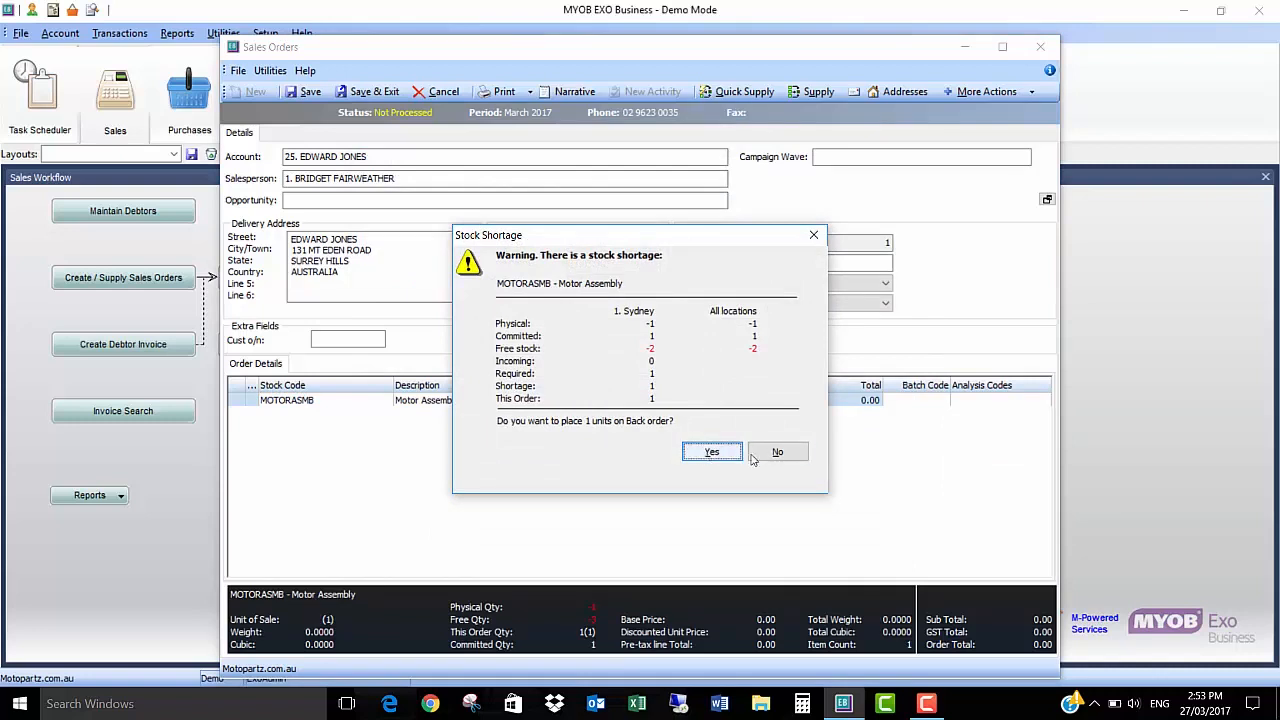
{"action": "left_click", "coordinate": [712, 452]}
{"action": "type", "text": "1500"}
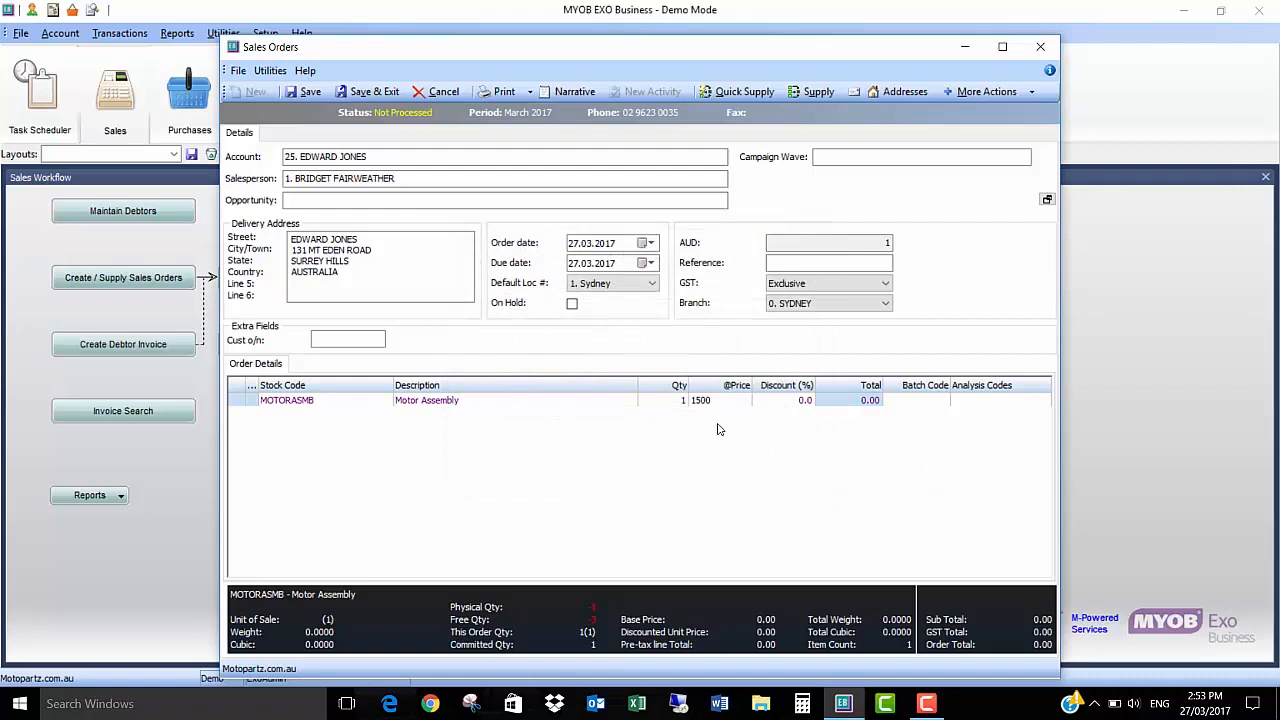
{"action": "key", "text": "Tab"}
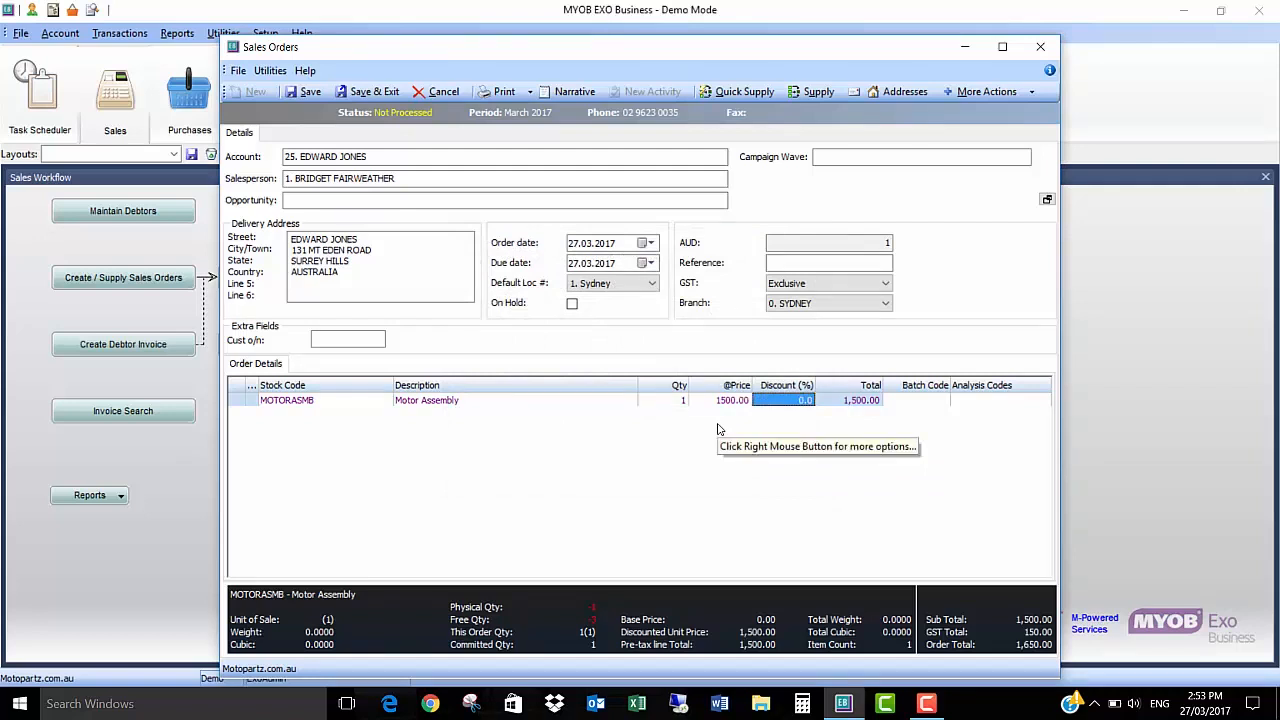
{"action": "key", "text": "Tab"}
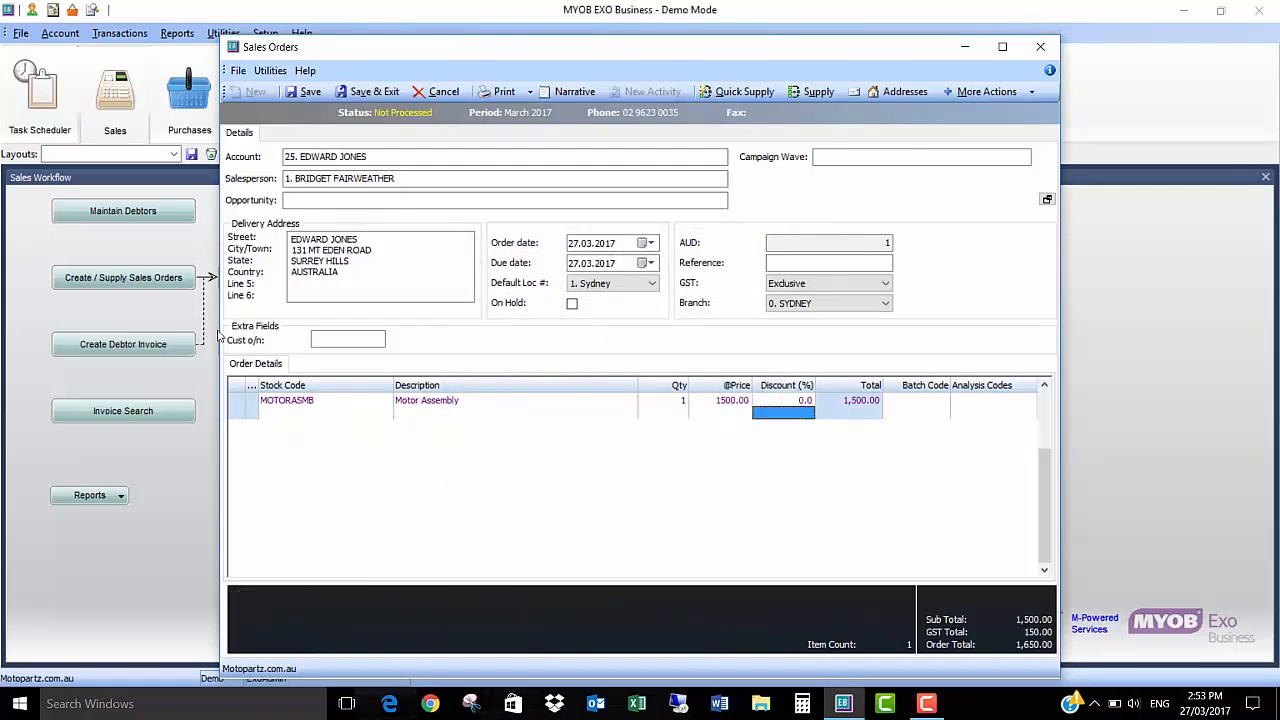
Step: Add stock item GASB, Gas Bottle, as a second order line, decline its back order and set the price to 100
{"action": "type", "text": "GASB"}
{"action": "key", "text": "Tab"}
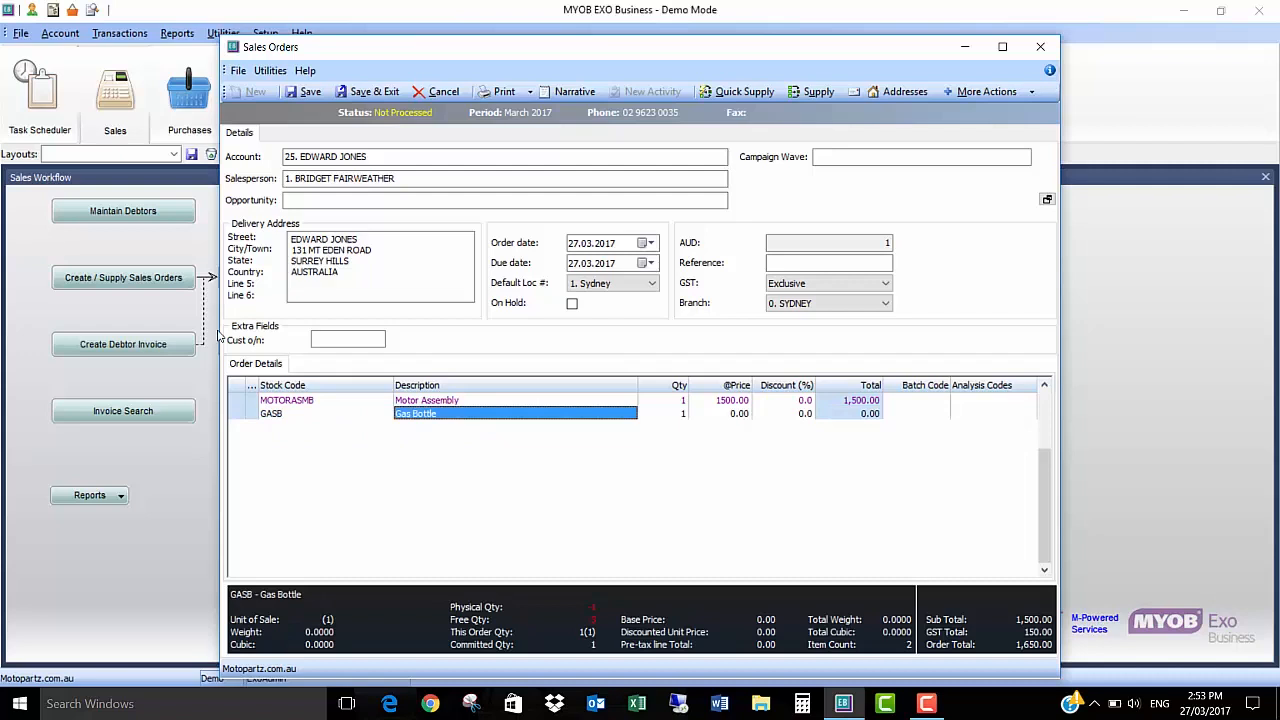
{"action": "key", "text": "Tab"}
{"action": "key", "text": "Tab"}
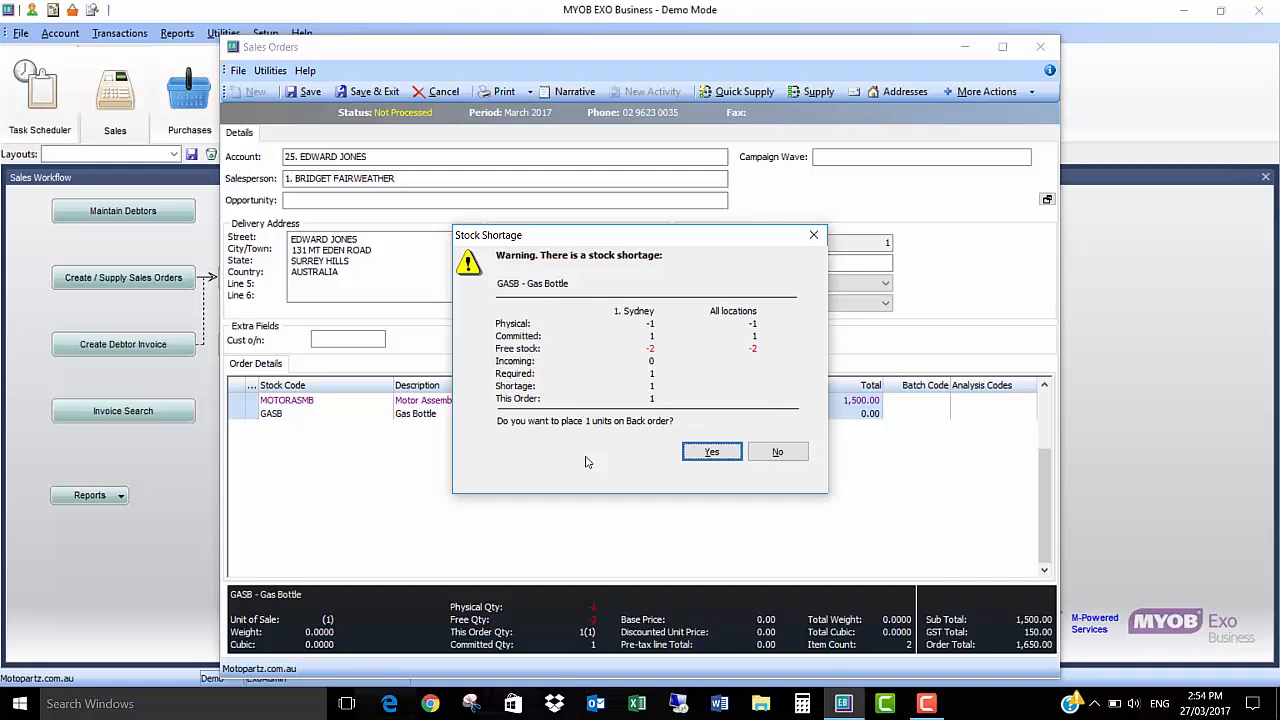
{"action": "left_click", "coordinate": [777, 452]}
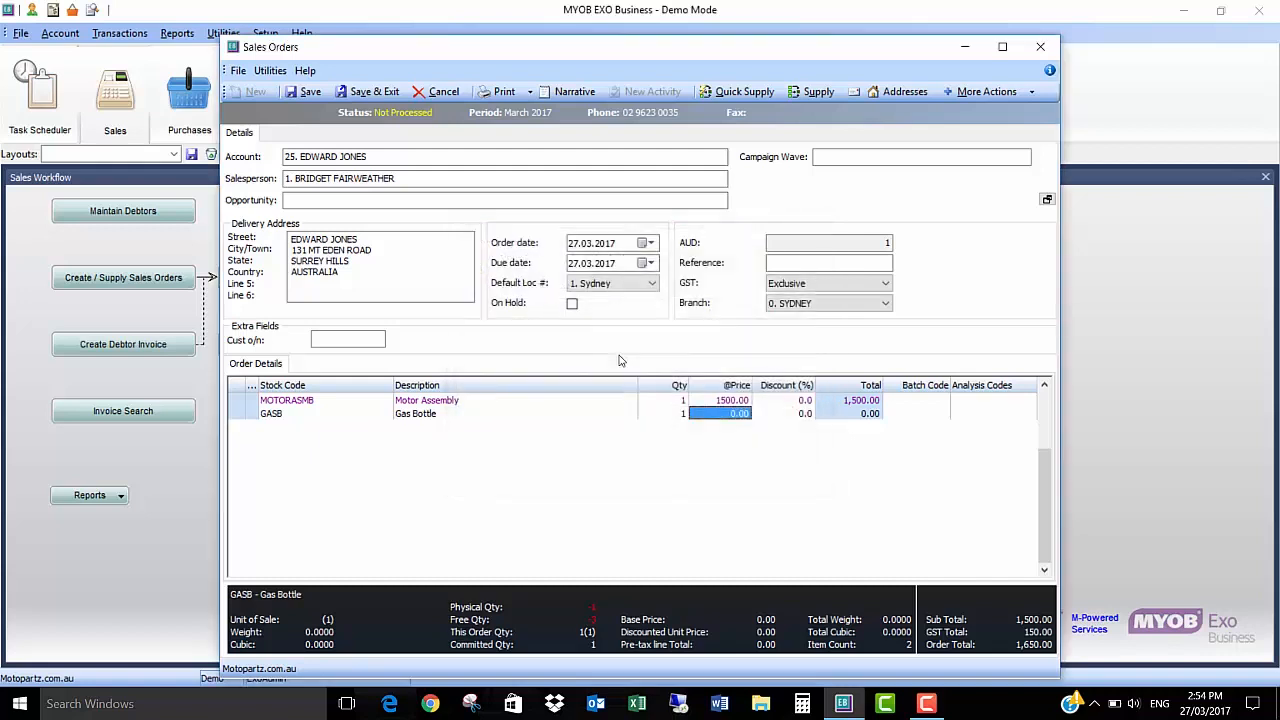
{"action": "type", "text": "100"}
{"action": "key", "text": "Tab"}
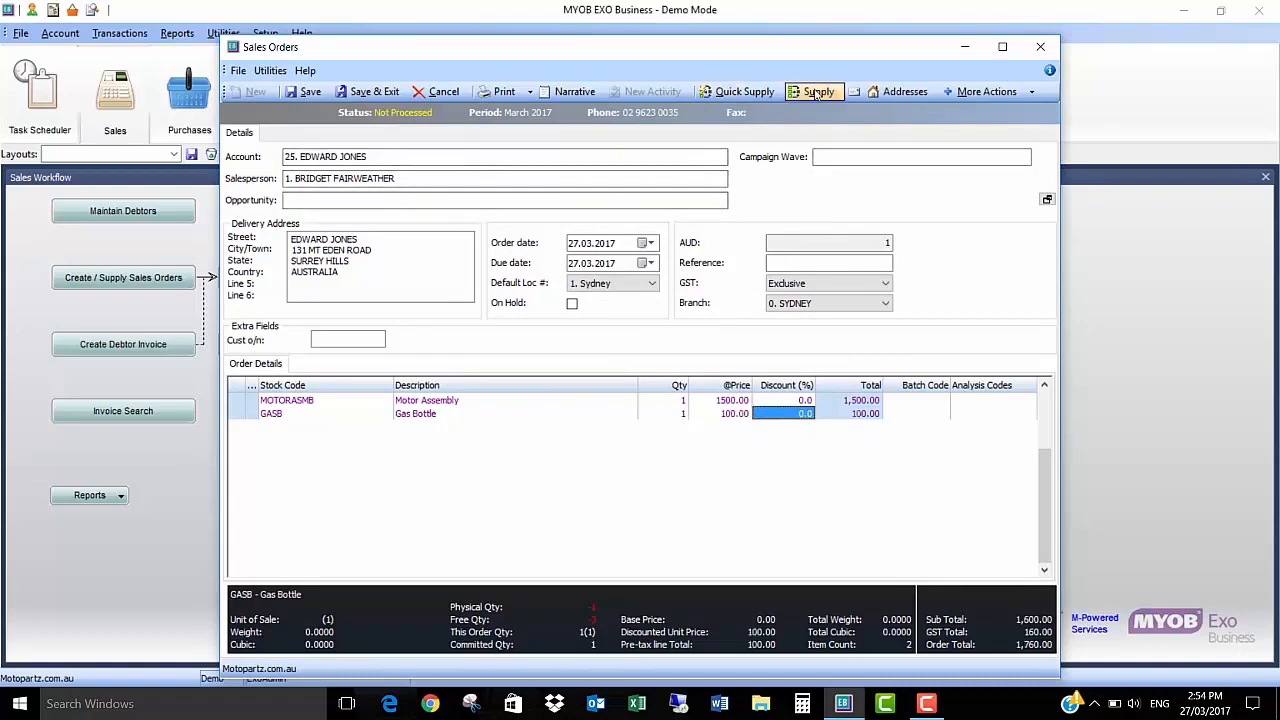
Step: Set the order date and due date to 27.02.2017 and apply the due date to all order lines
{"action": "left_click", "coordinate": [740, 91]}
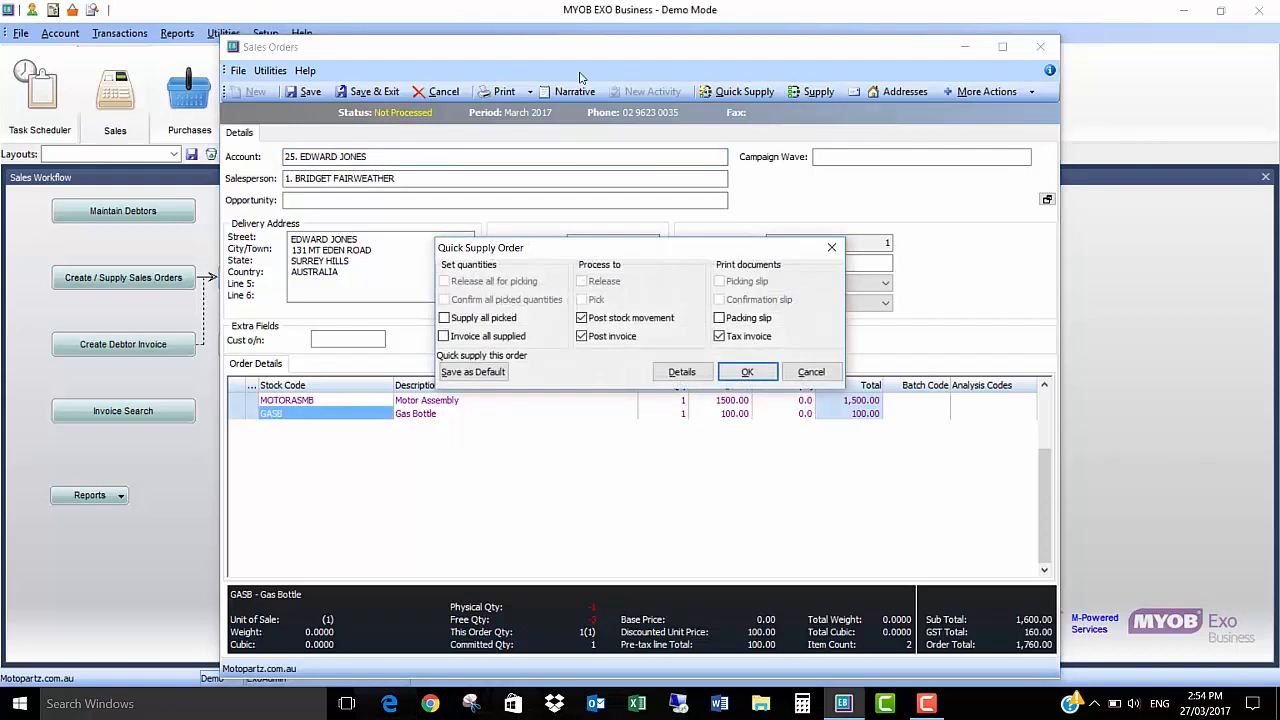
{"action": "left_click", "coordinate": [810, 372]}
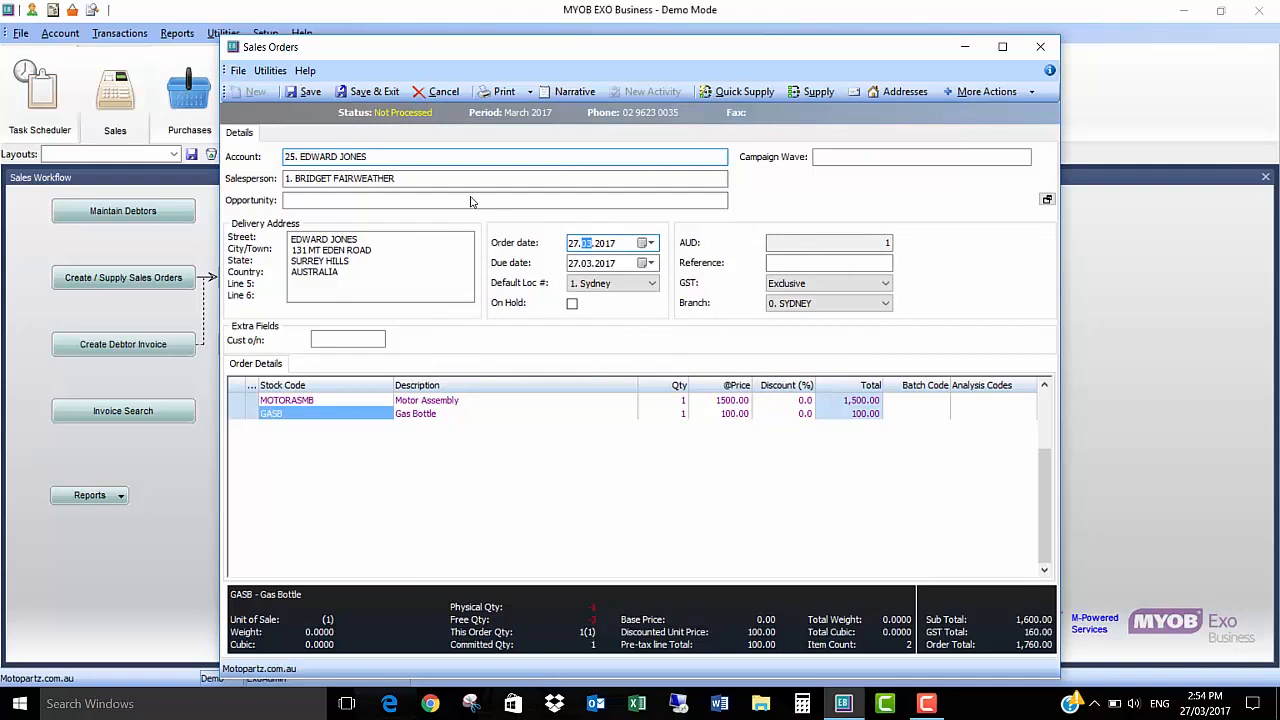
{"action": "key", "text": "Down"}
{"action": "key", "text": "Tab"}
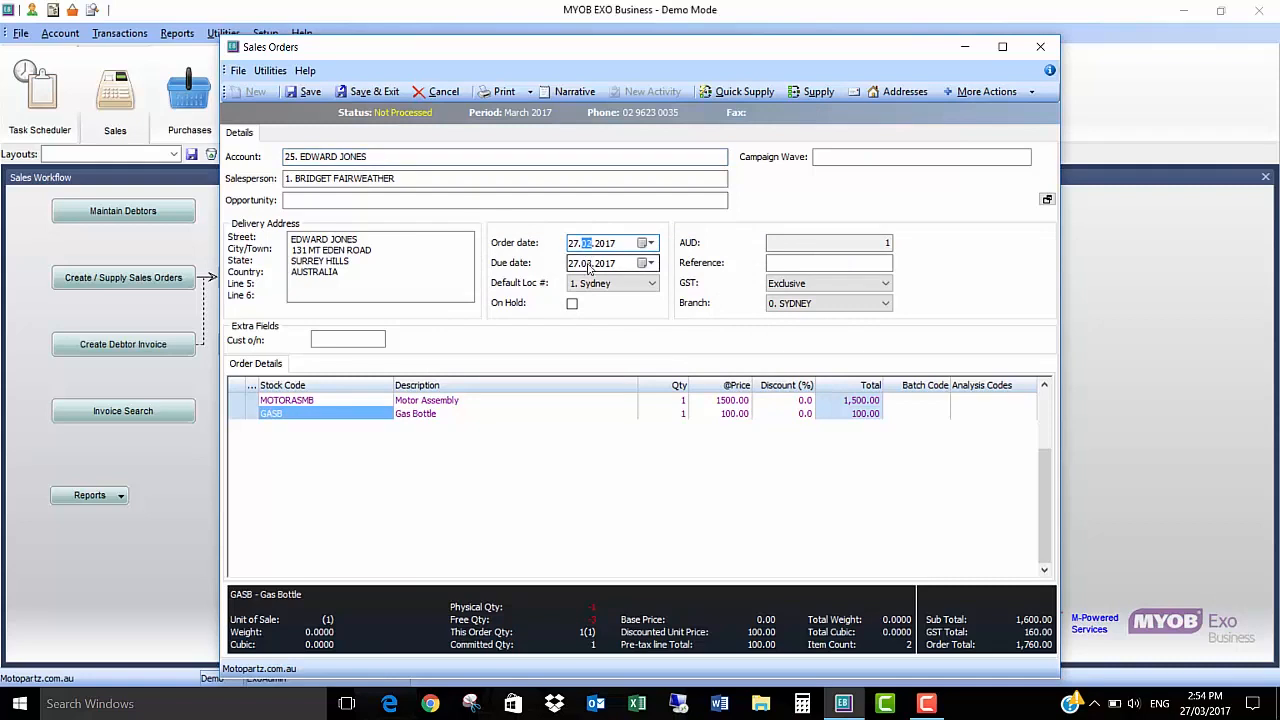
{"action": "key", "text": "Down"}
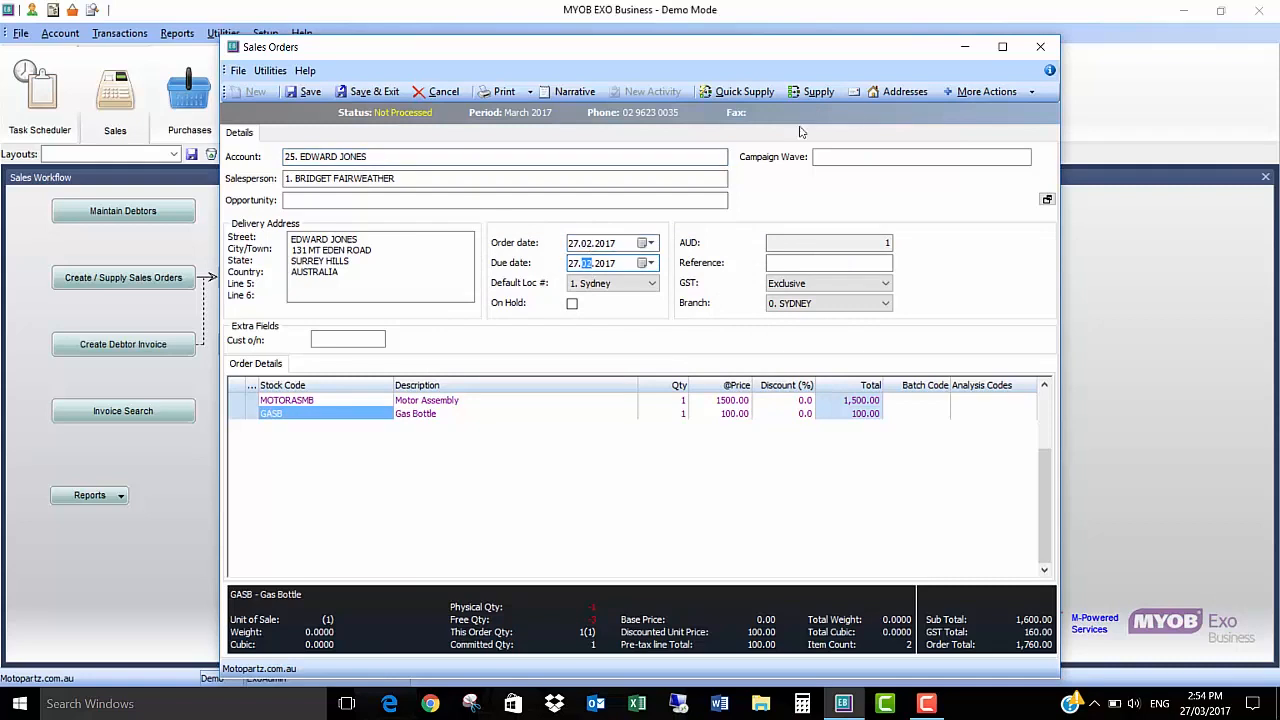
{"action": "key", "text": "Tab"}
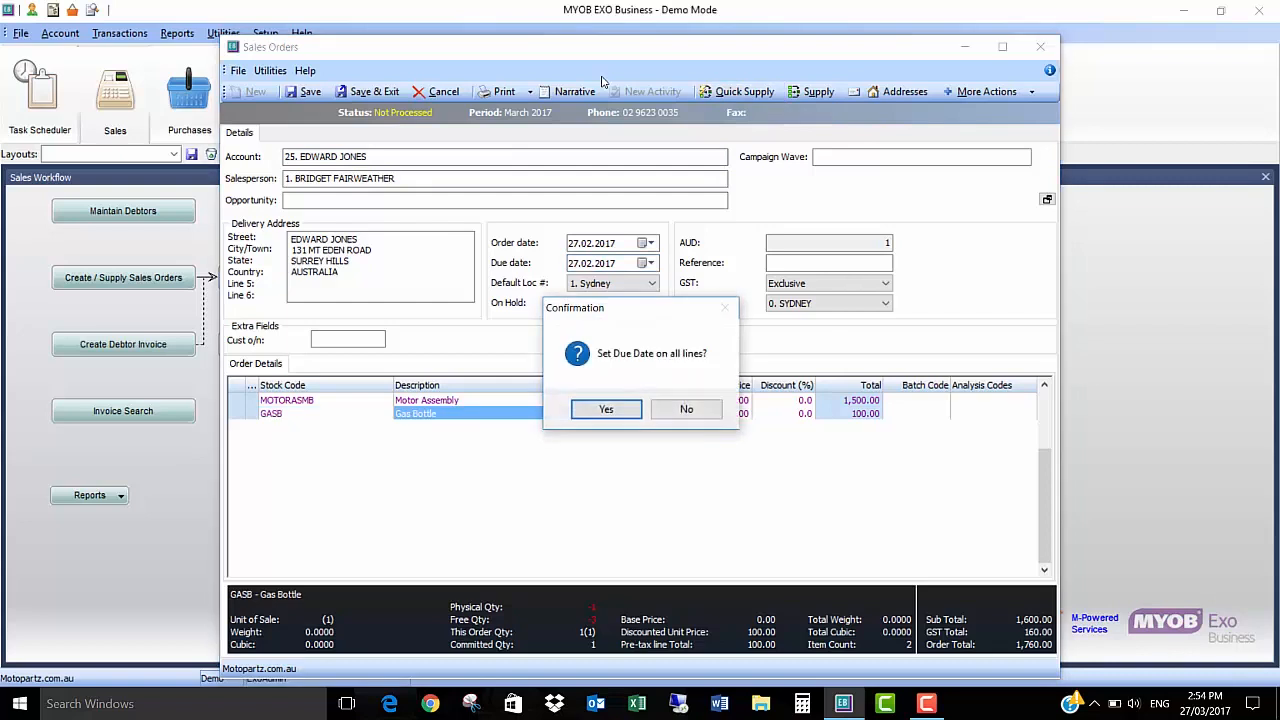
{"action": "left_click", "coordinate": [624, 414]}
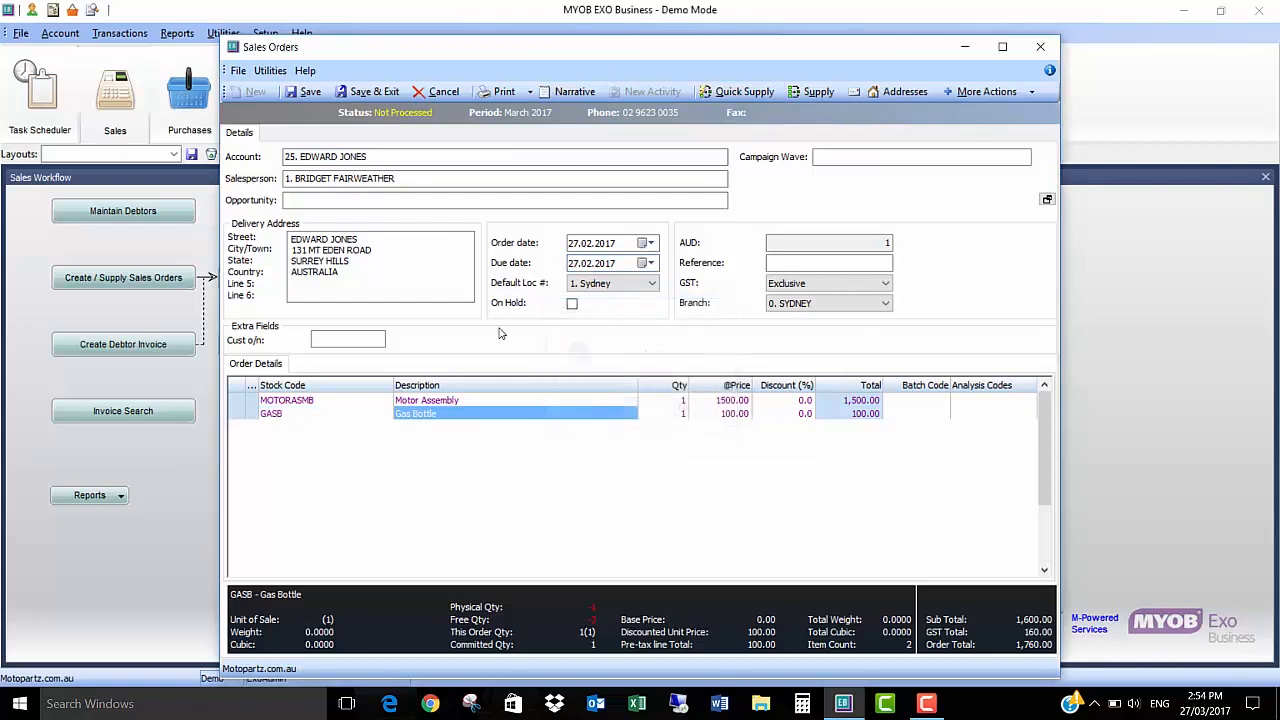
Step: Quick supply the order with Supply all picked and Invoice all supplied enabled and Tax invoice printing switched off
{"action": "left_click", "coordinate": [444, 318]}
{"action": "left_click", "coordinate": [444, 337]}
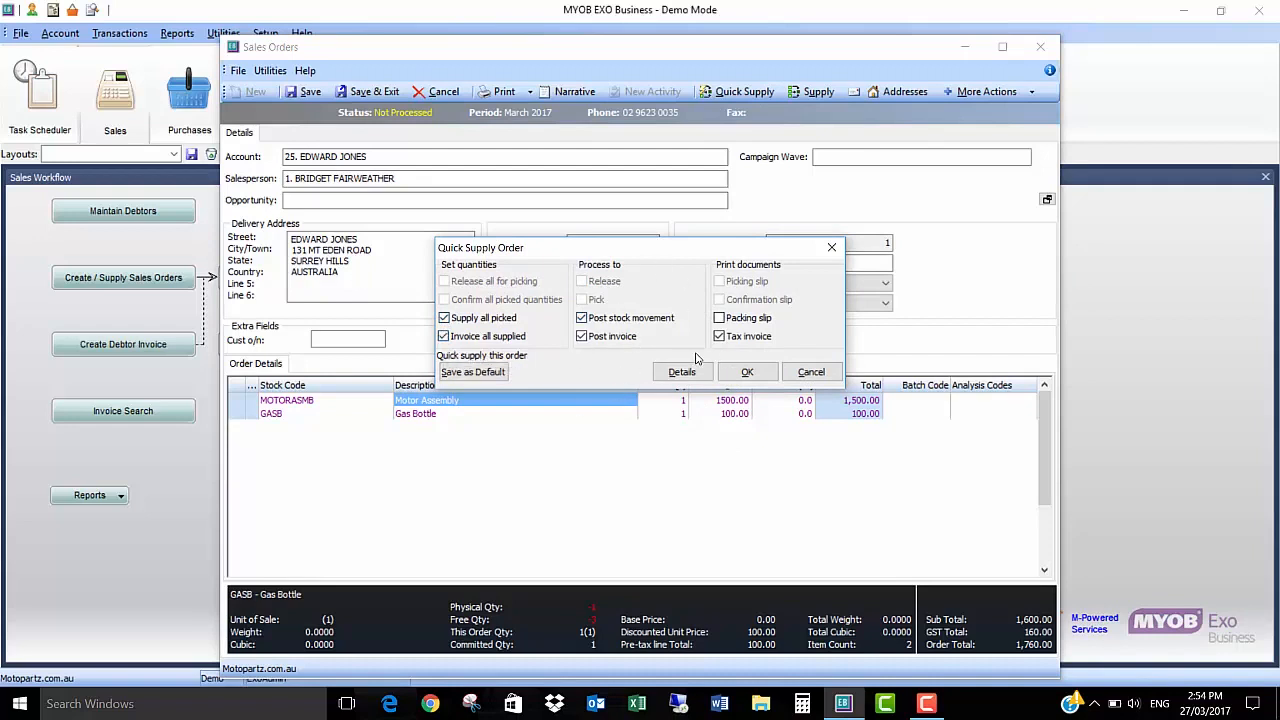
{"action": "left_click", "coordinate": [719, 336]}
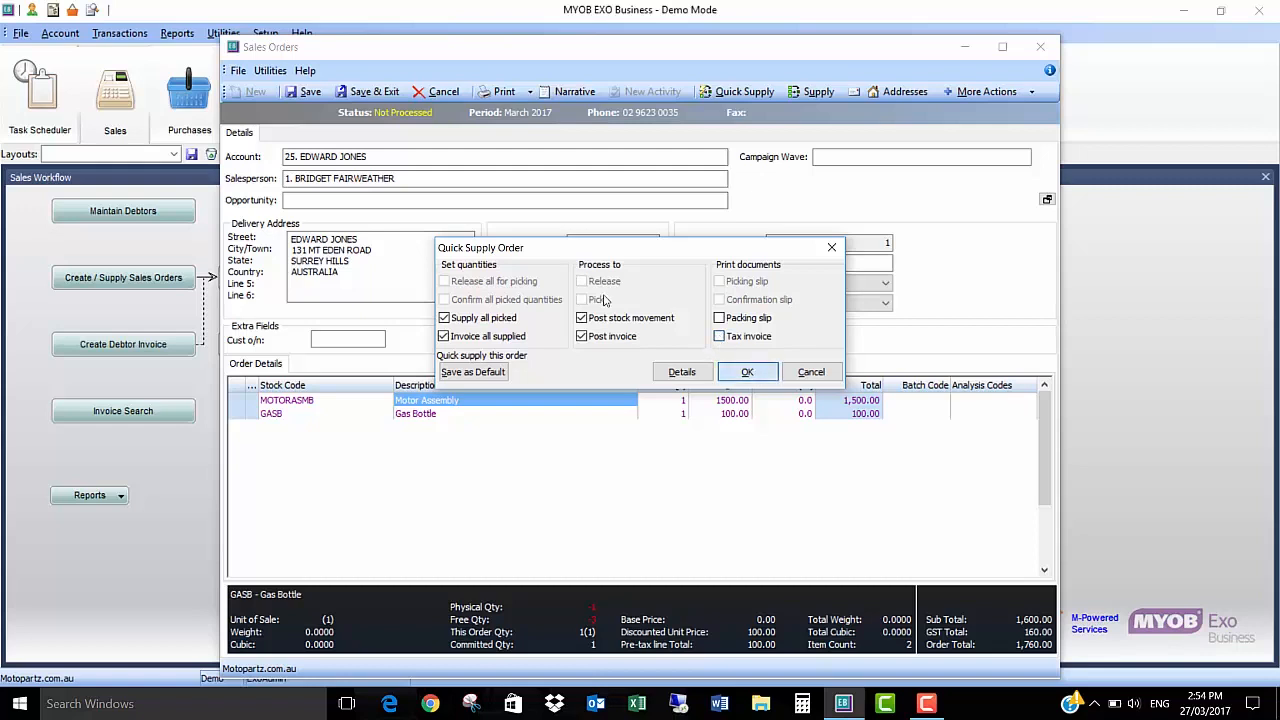
{"action": "left_click", "coordinate": [752, 372]}
{"action": "key", "text": "Return"}
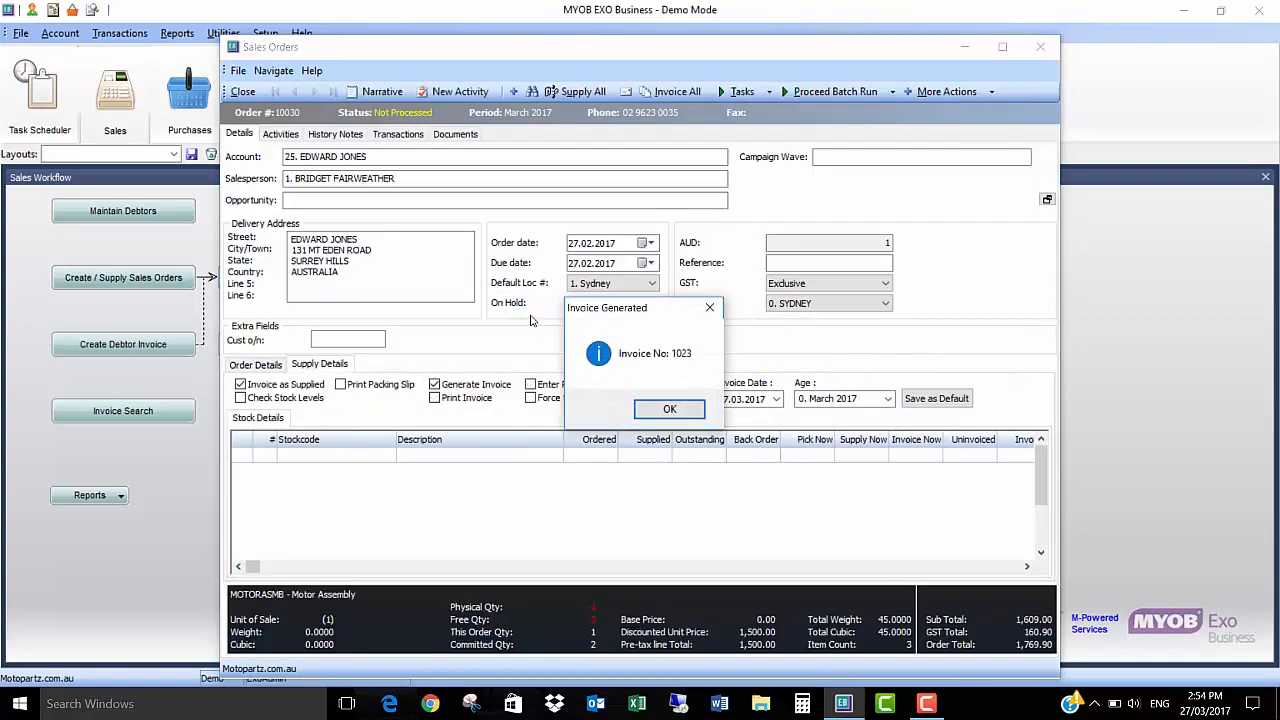
Step: Acknowledge the generated invoice, leave the debtor transaction allocation without saving and close the sales orders window
{"action": "left_click", "coordinate": [668, 409]}
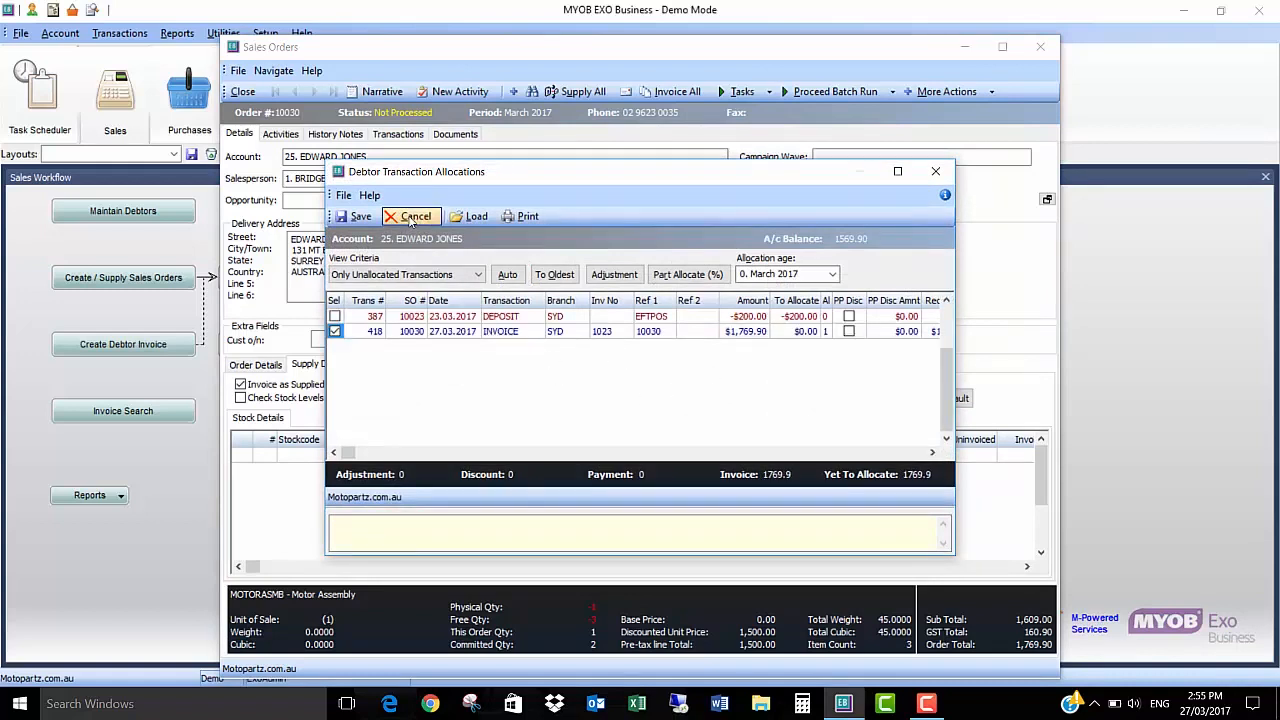
{"action": "left_click", "coordinate": [416, 218]}
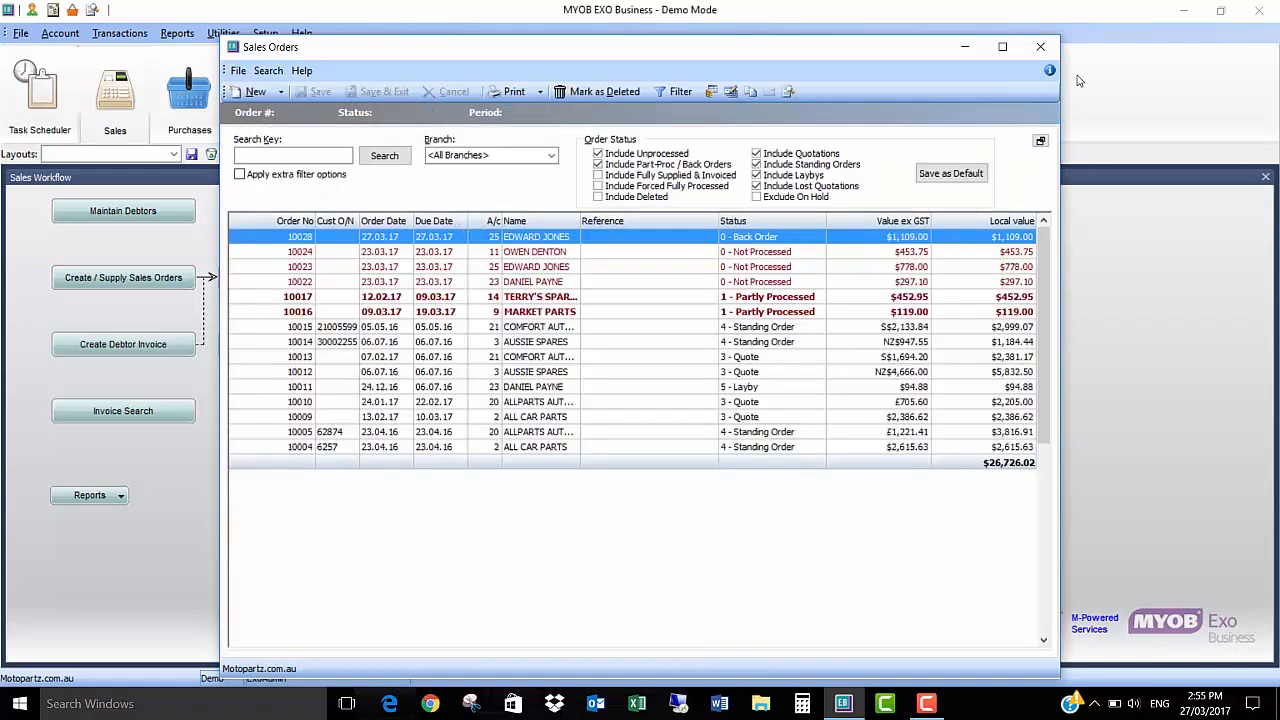
{"action": "left_click", "coordinate": [1040, 47]}
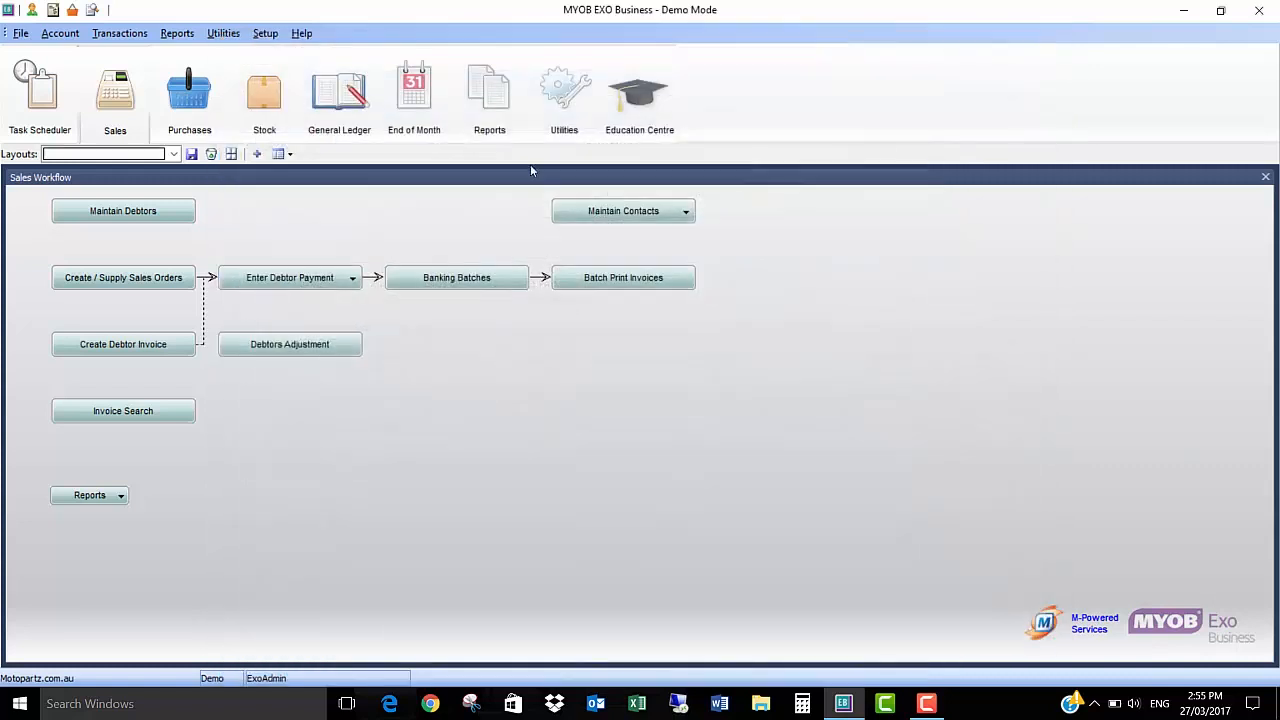
Step: Open the Stock Sales report from the sales reports and set both From Period and To Period to March 2017
{"action": "left_click", "coordinate": [177, 33]}
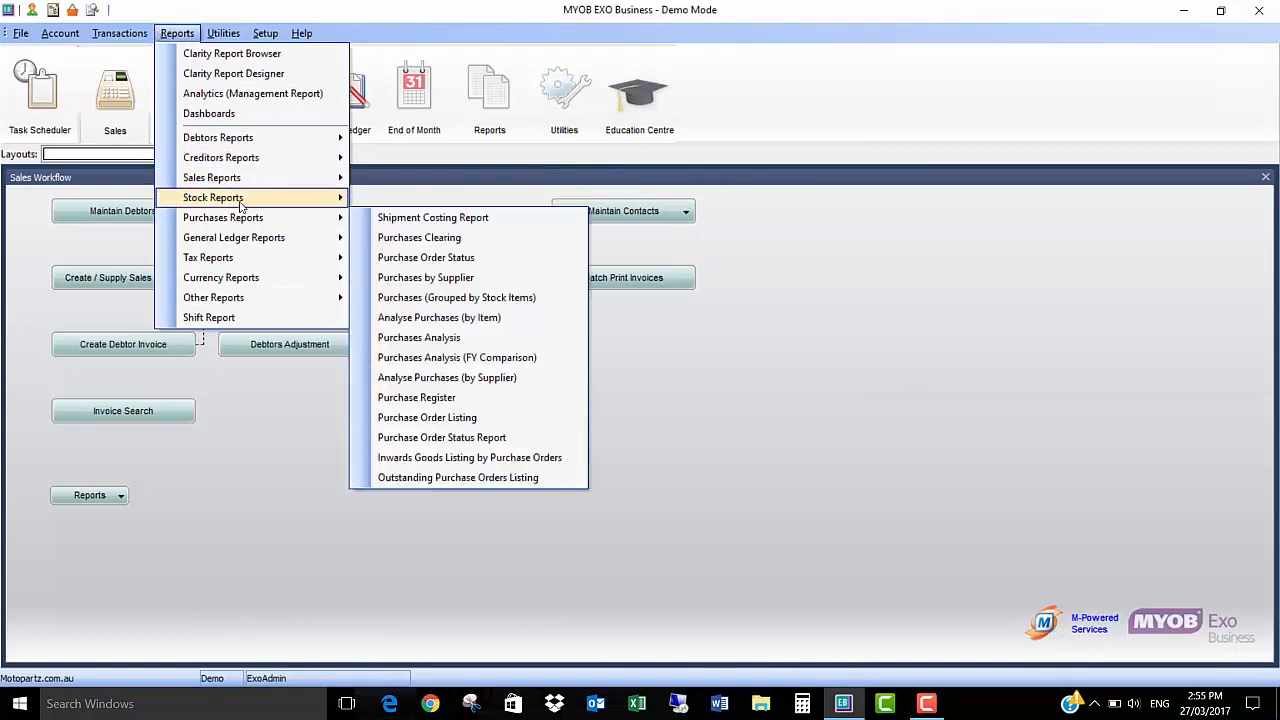
{"action": "mouse_move", "coordinate": [270, 184]}
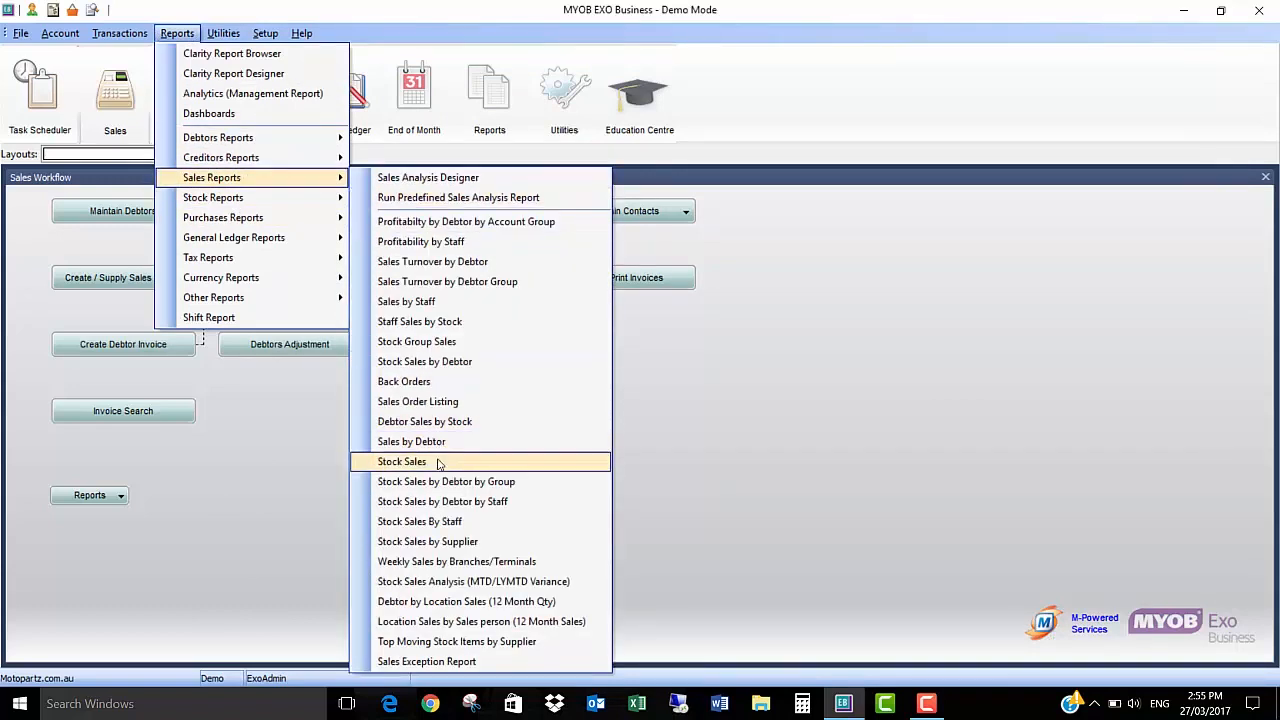
{"action": "left_click", "coordinate": [348, 371]}
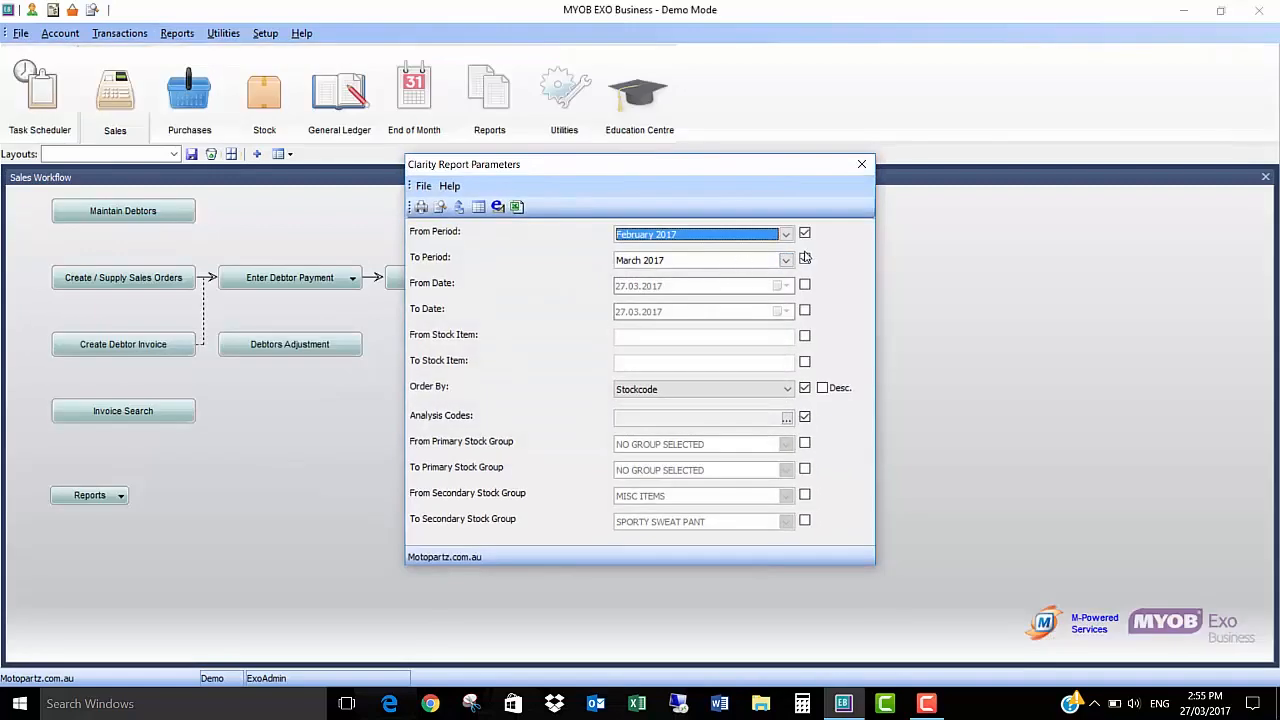
{"action": "left_click", "coordinate": [805, 258]}
{"action": "left_click", "coordinate": [786, 234]}
{"action": "key", "text": "Return"}
Step: Enable the From Stock Item filter of the report and set it to GASB
{"action": "left_click", "coordinate": [804, 336]}
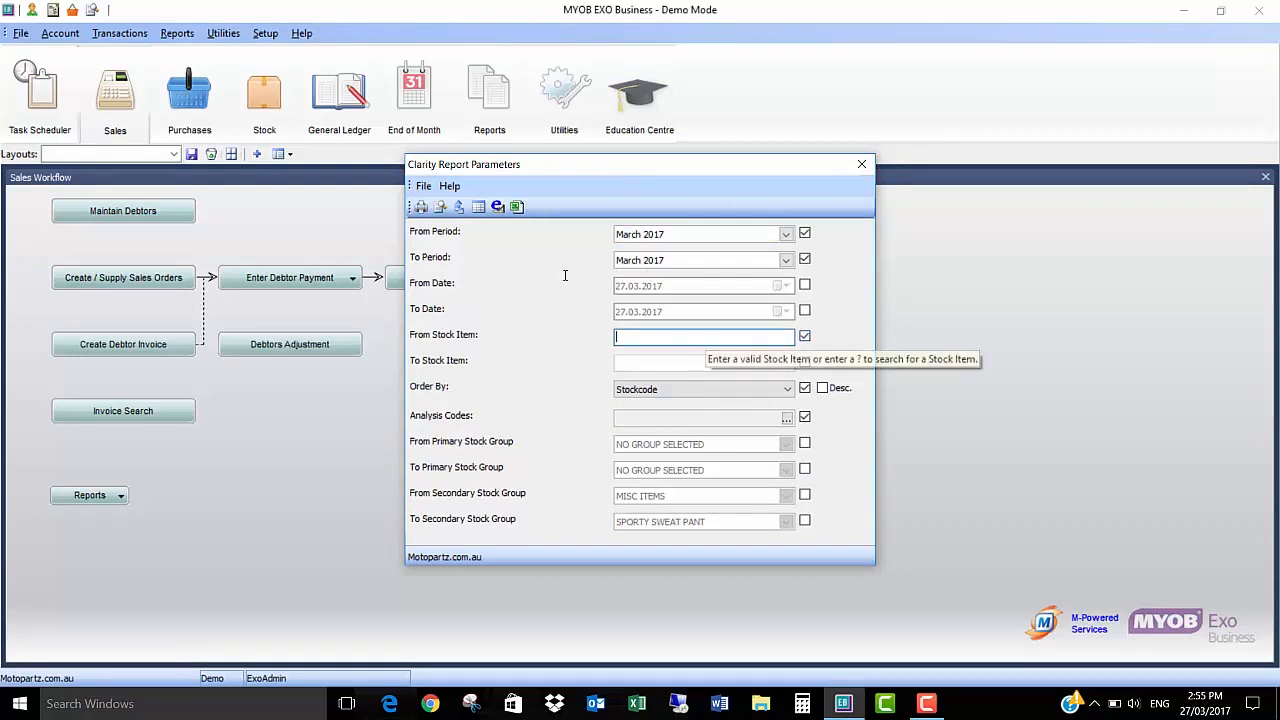
{"action": "type", "text": "GASB"}
{"action": "key", "text": "Tab"}
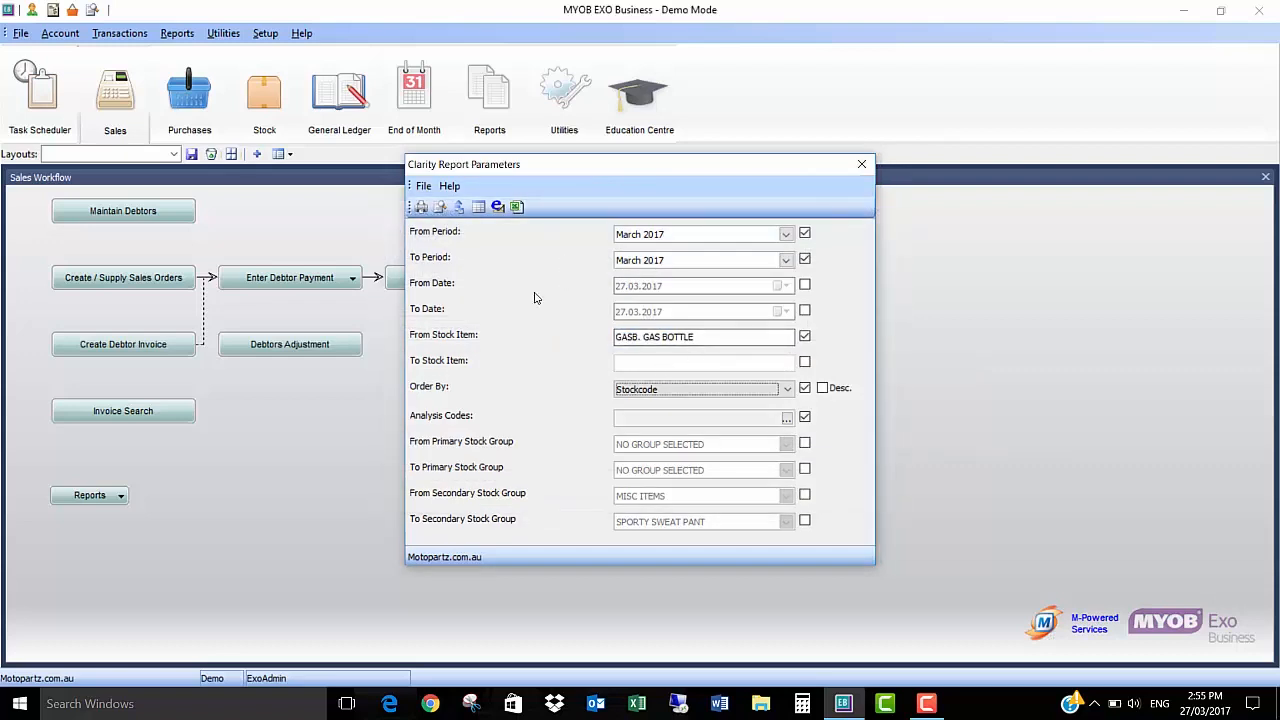
Step: Enable the To Stock Item filter, set it to GASB, preview the Stock Sales report and close the preview
{"action": "left_click", "coordinate": [804, 362]}
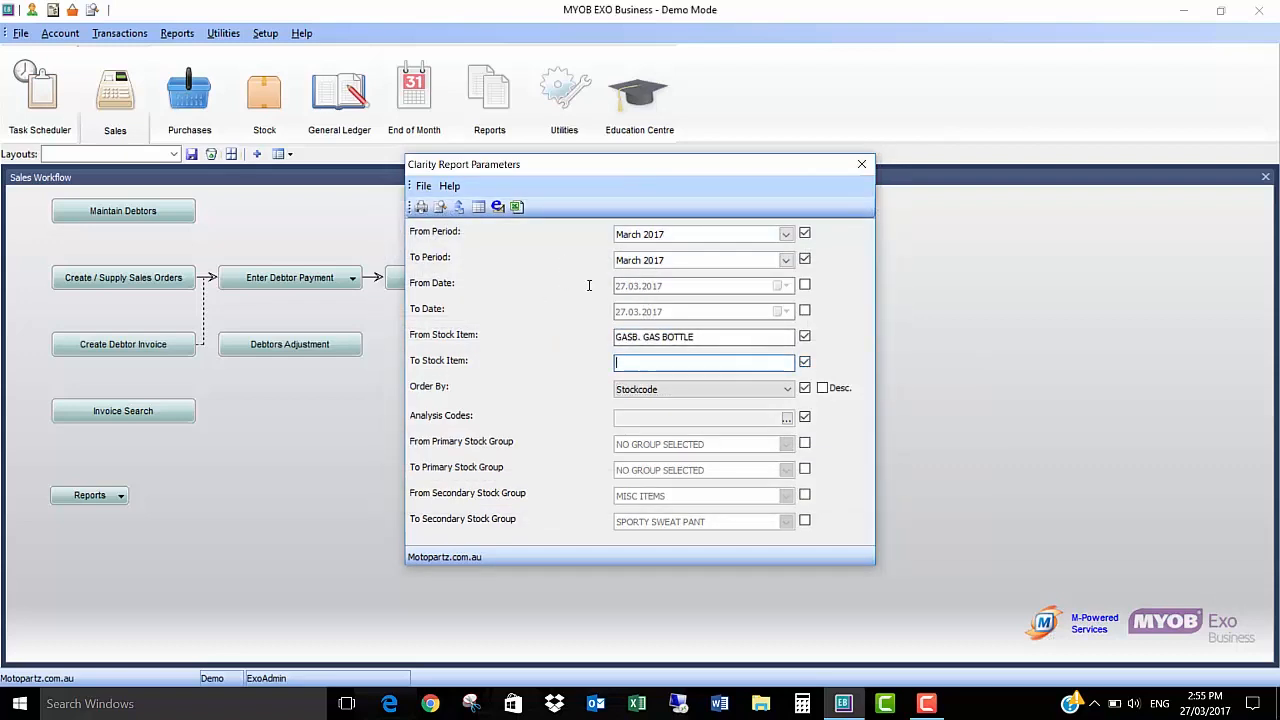
{"action": "type", "text": "GASB"}
{"action": "key", "text": "Tab"}
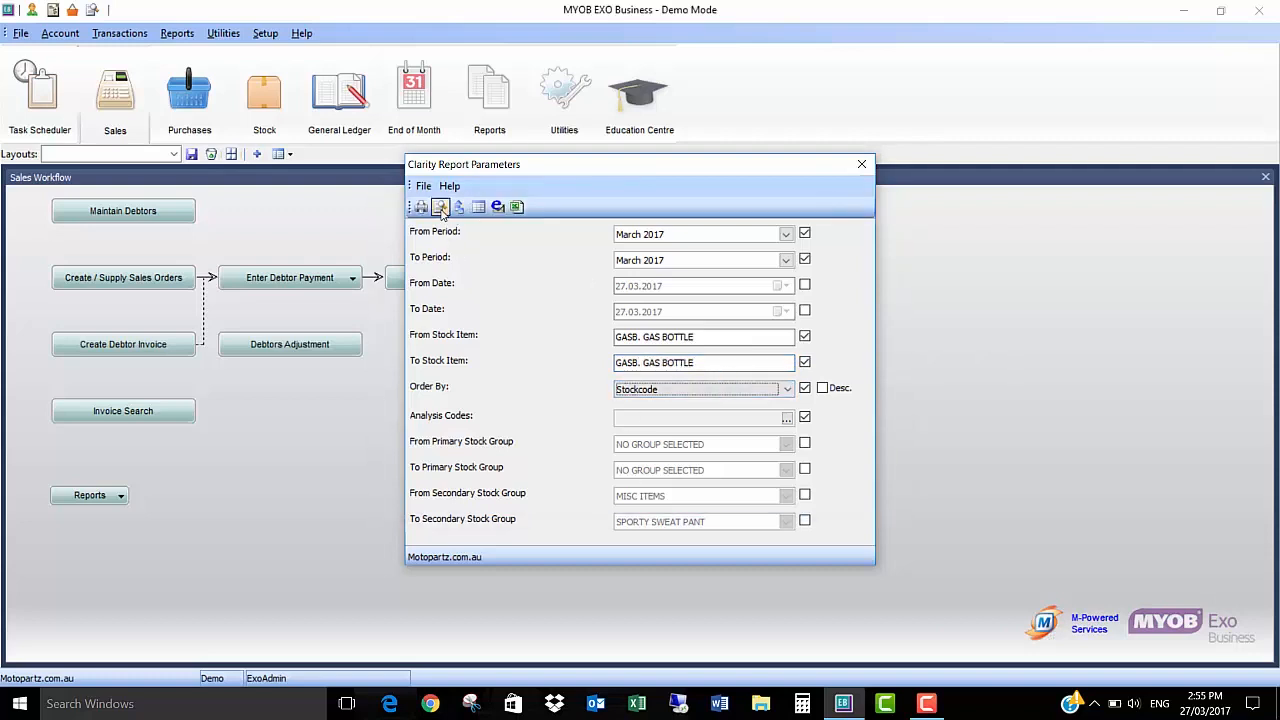
{"action": "left_click", "coordinate": [439, 206]}
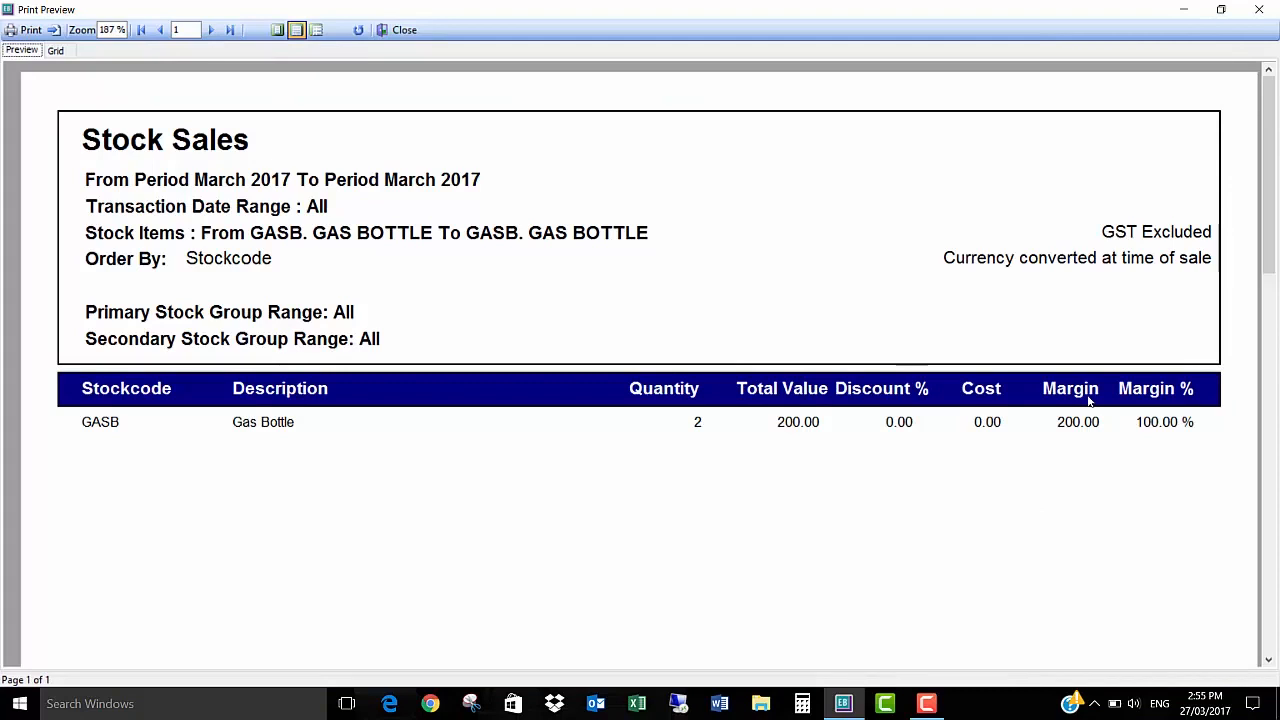
{"action": "left_click", "coordinate": [400, 29]}
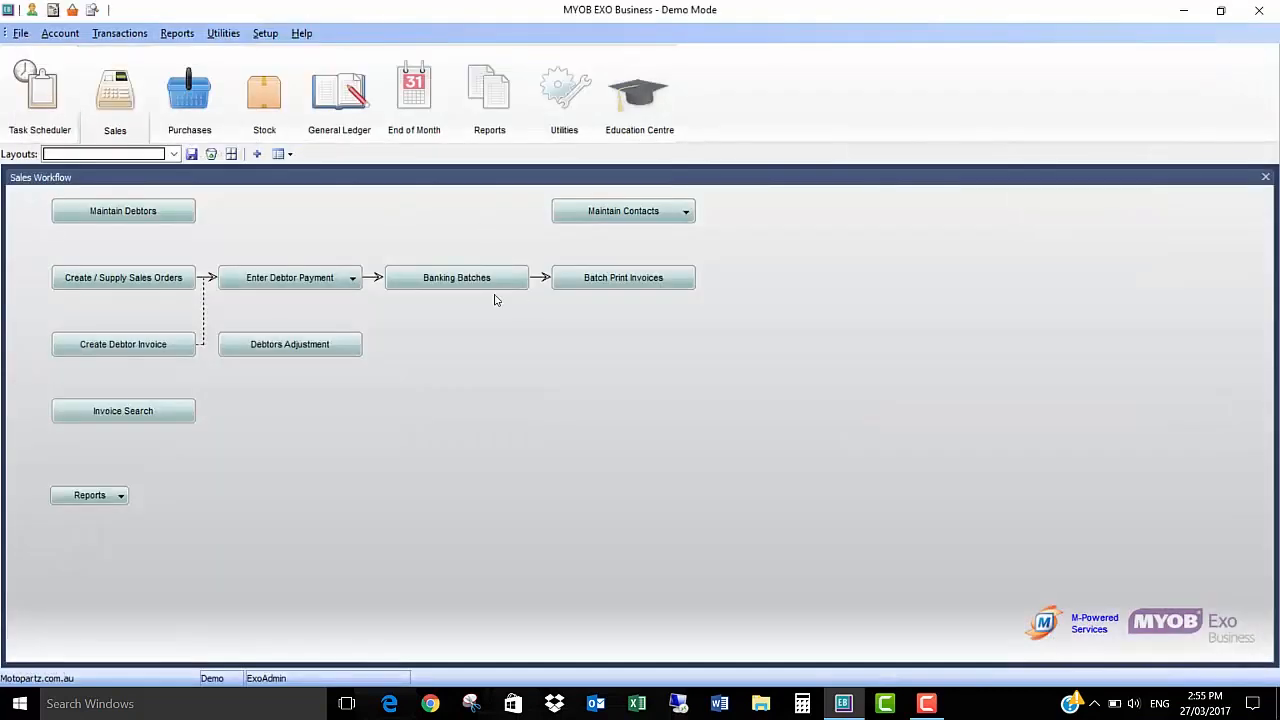
Step: Reopen the Stock Sales report from the sales reports and set From Period to March 2017
{"action": "left_click", "coordinate": [177, 33]}
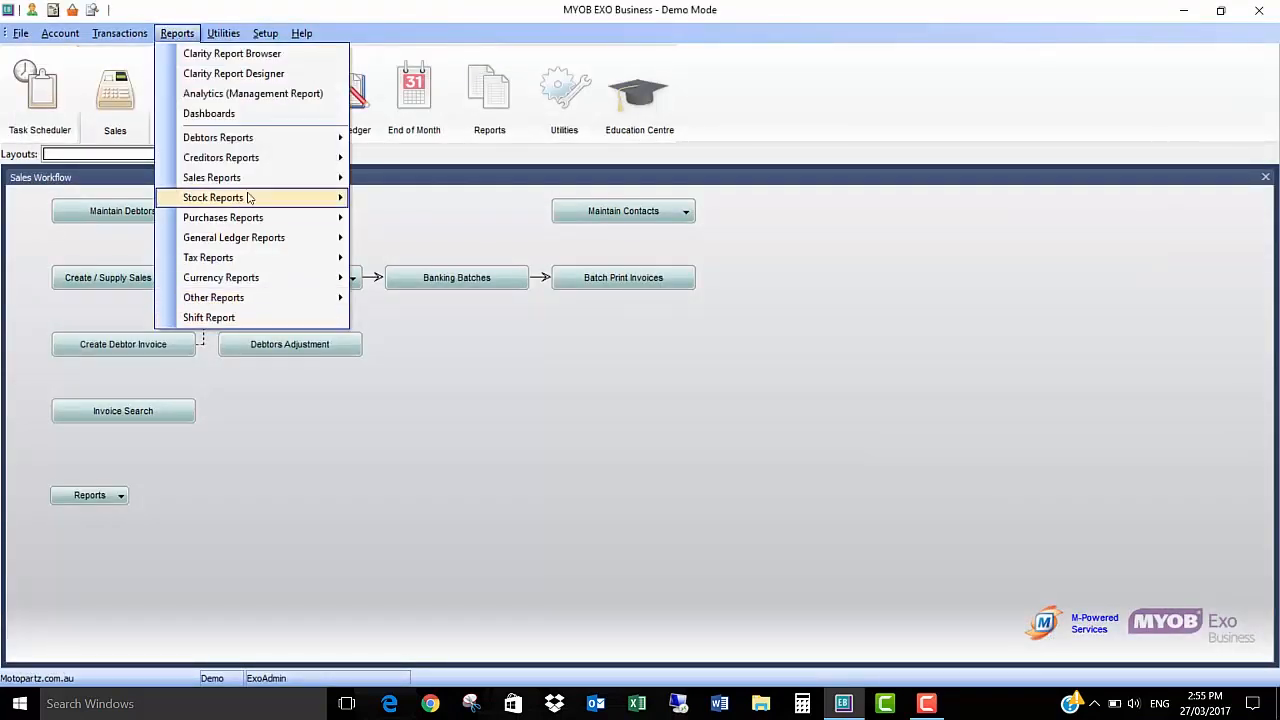
{"action": "mouse_move", "coordinate": [252, 177]}
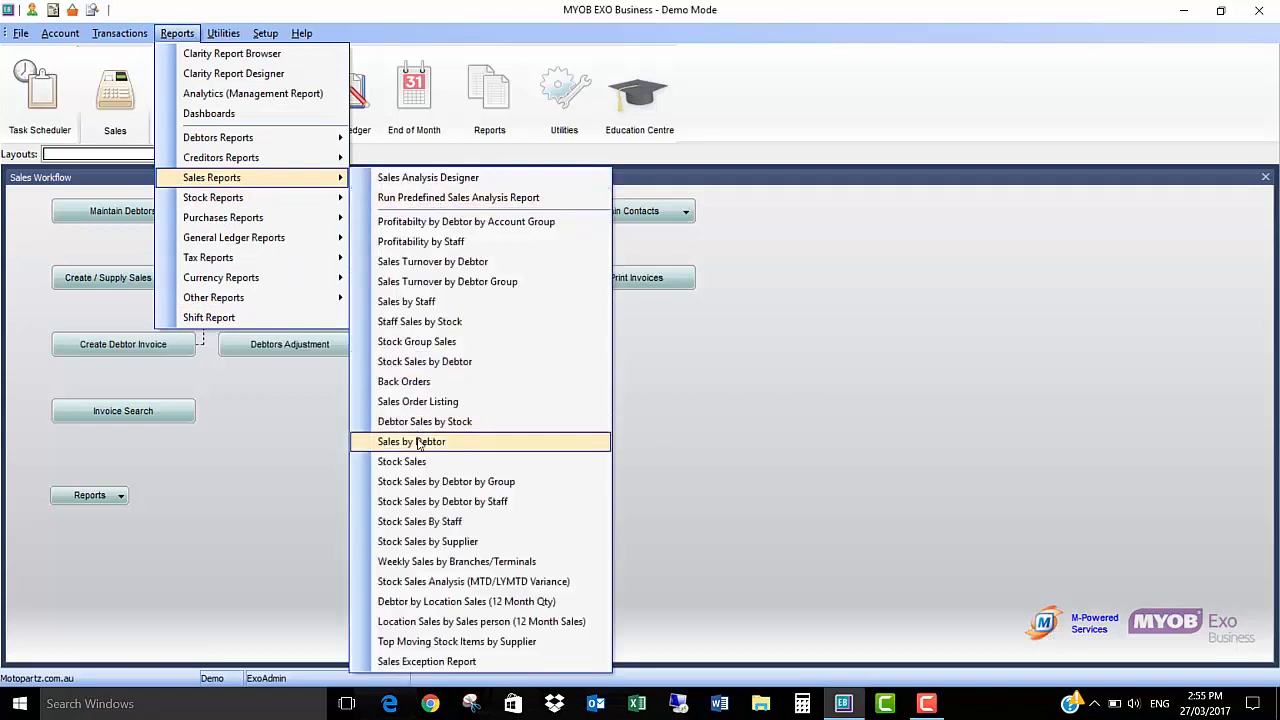
{"action": "left_click", "coordinate": [337, 372]}
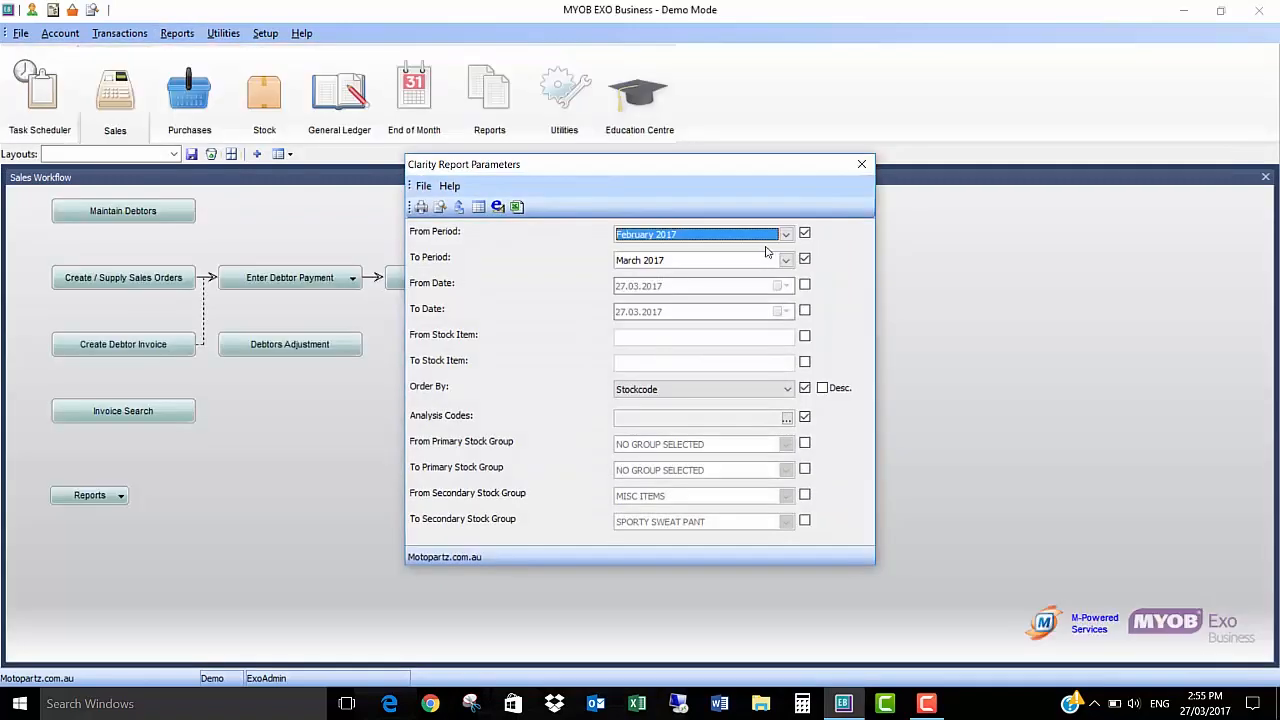
{"action": "left_click", "coordinate": [762, 239]}
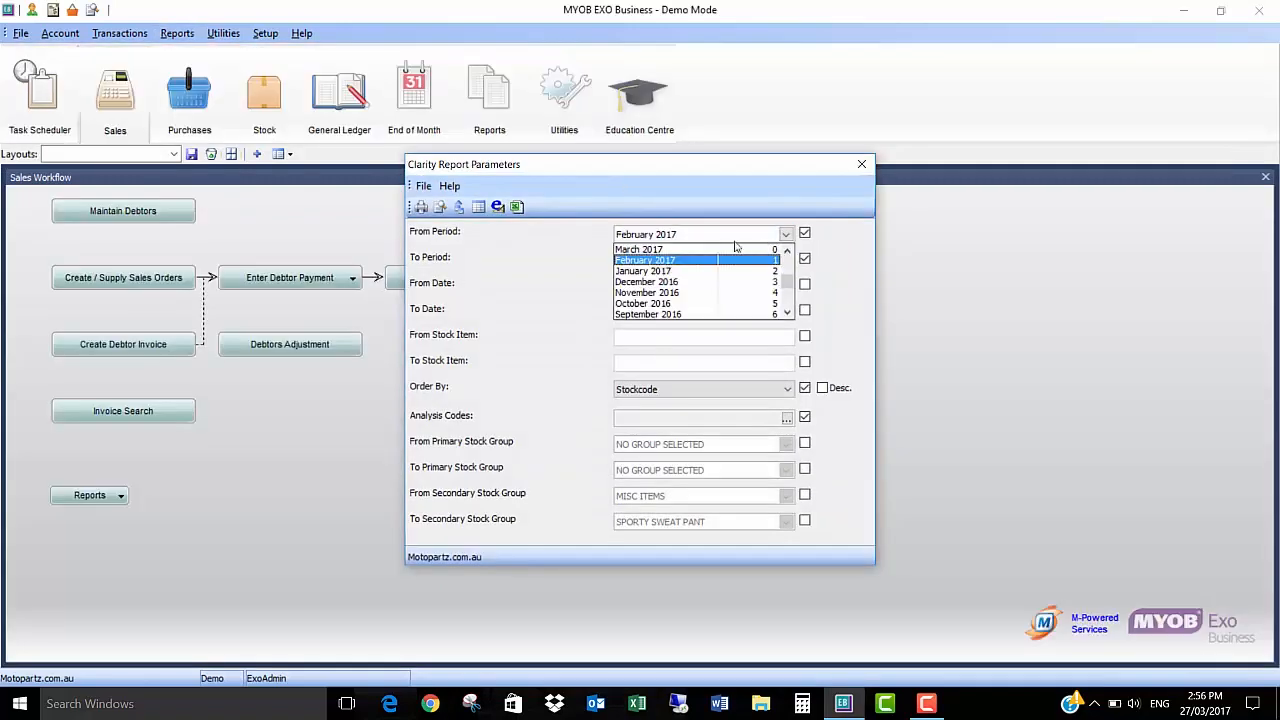
{"action": "left_click", "coordinate": [664, 250]}
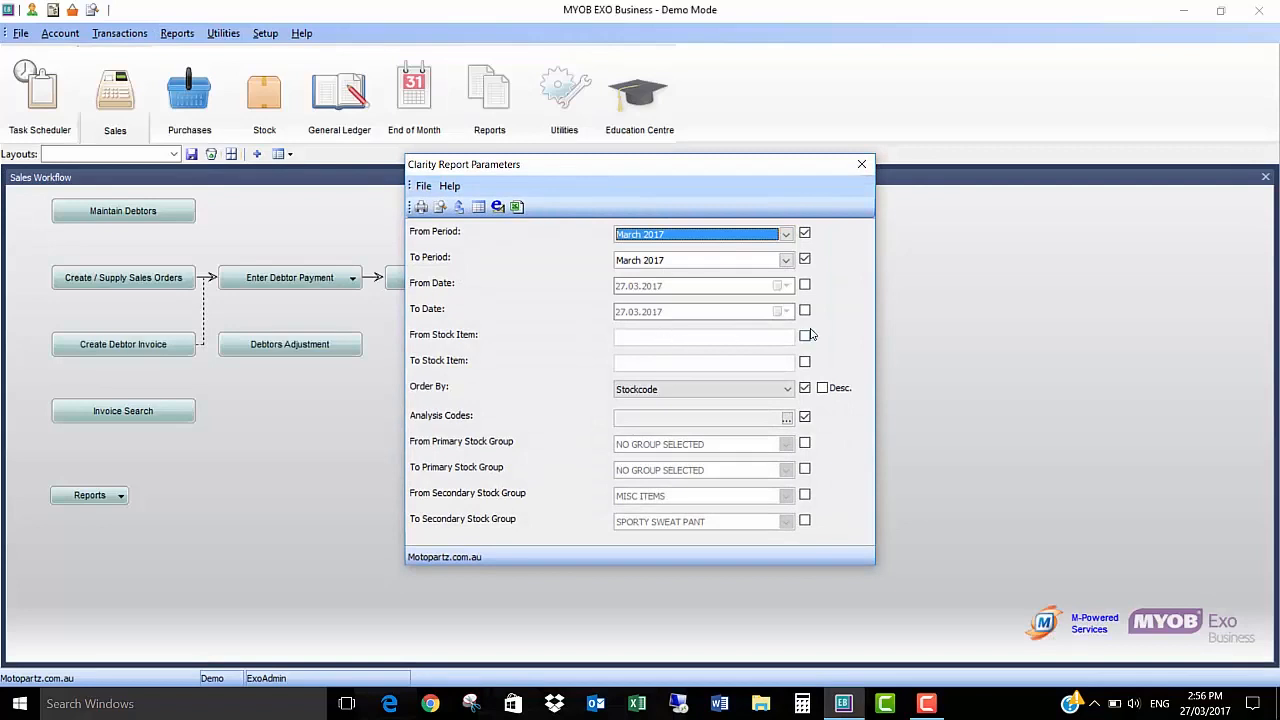
Step: Enable the From and To Stock Item filters, set both to MOTORASMB, preview the report and close it
{"action": "left_click", "coordinate": [804, 338]}
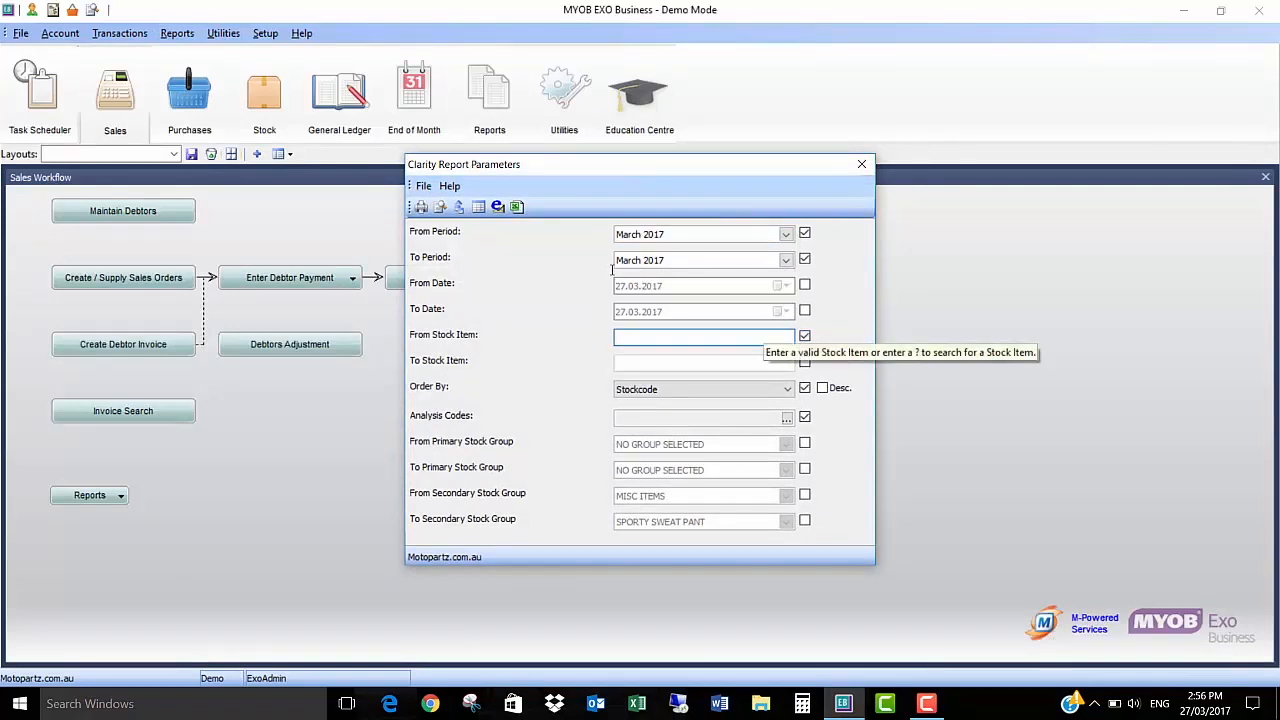
{"action": "type", "text": "MOTORA"}
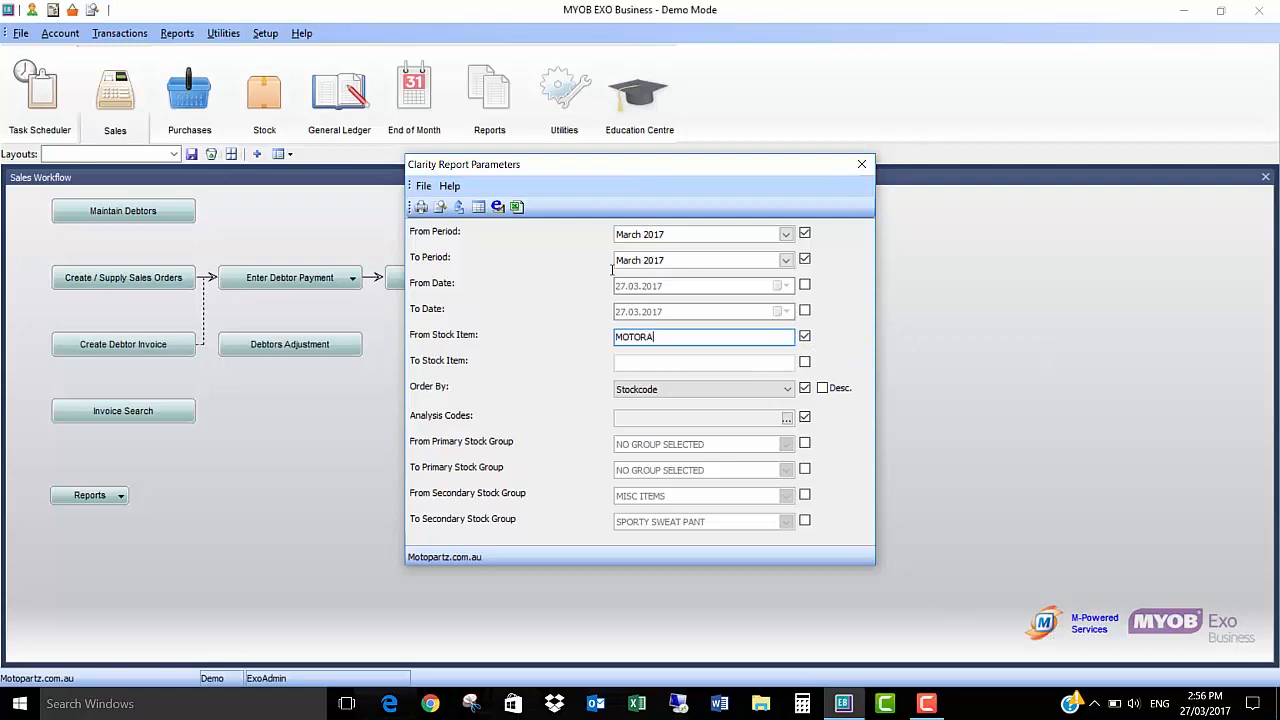
{"action": "key", "text": "Tab"}
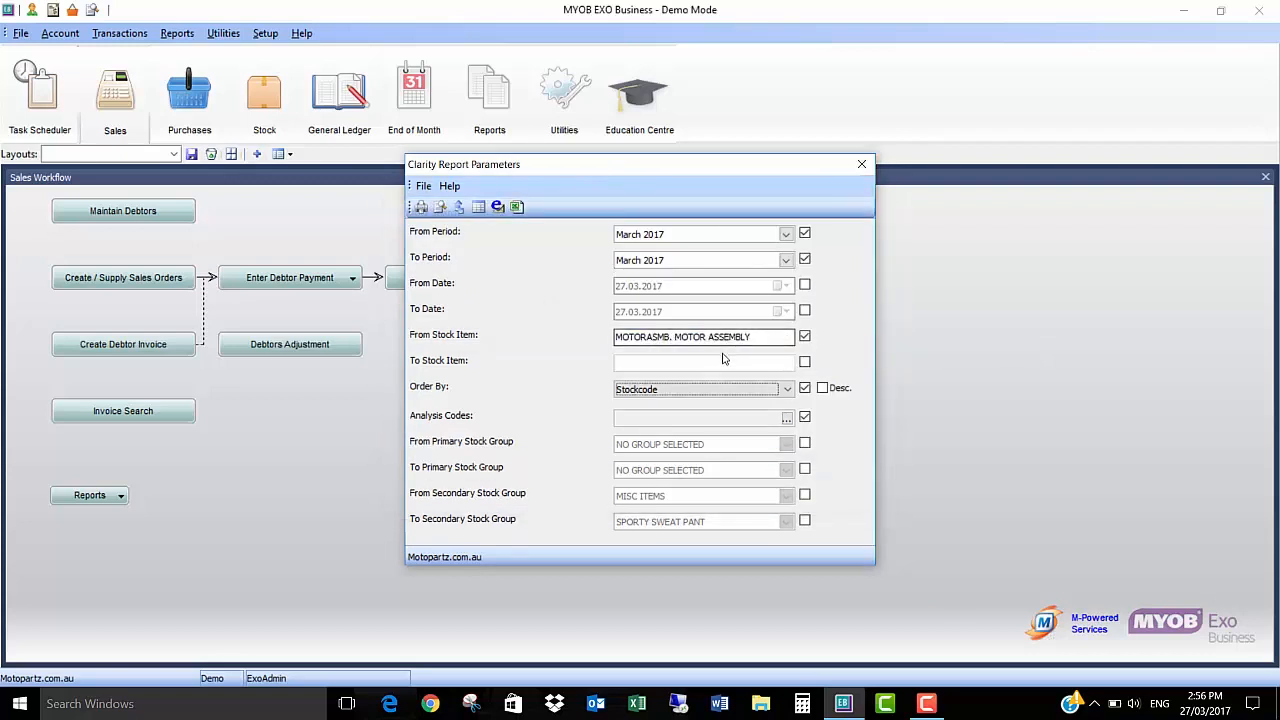
{"action": "left_click", "coordinate": [804, 362]}
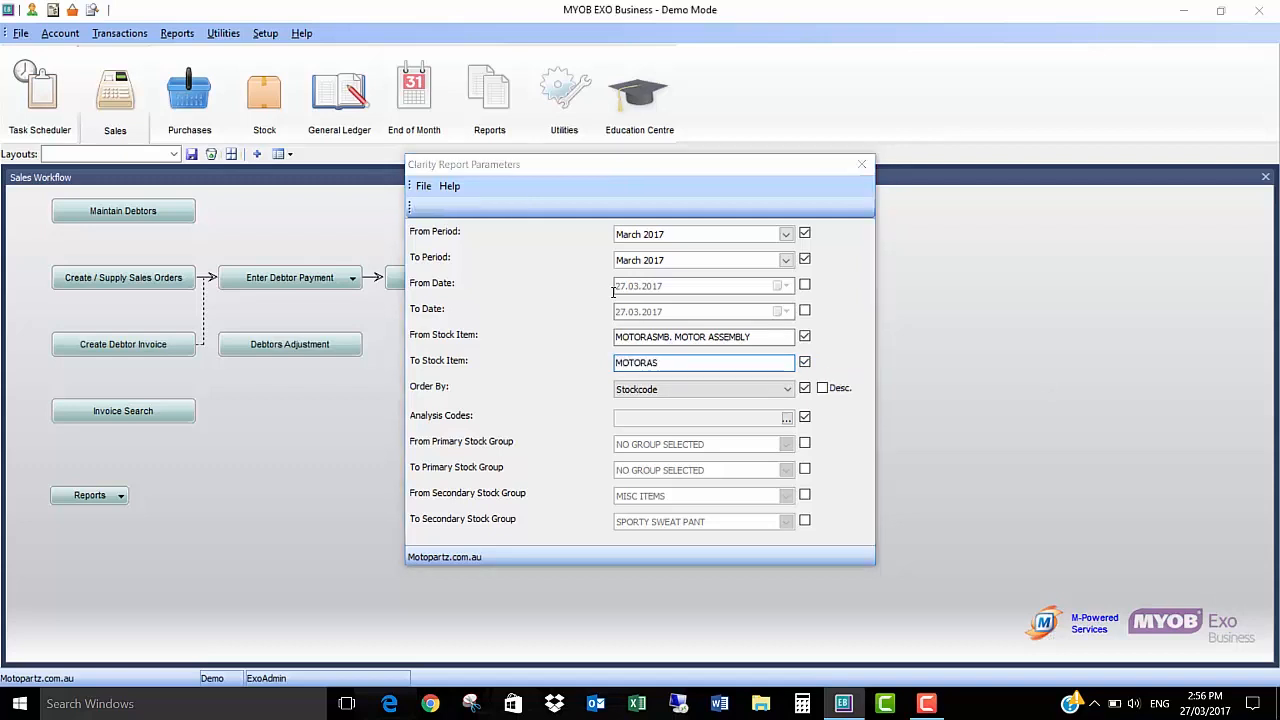
{"action": "key", "text": "Tab"}
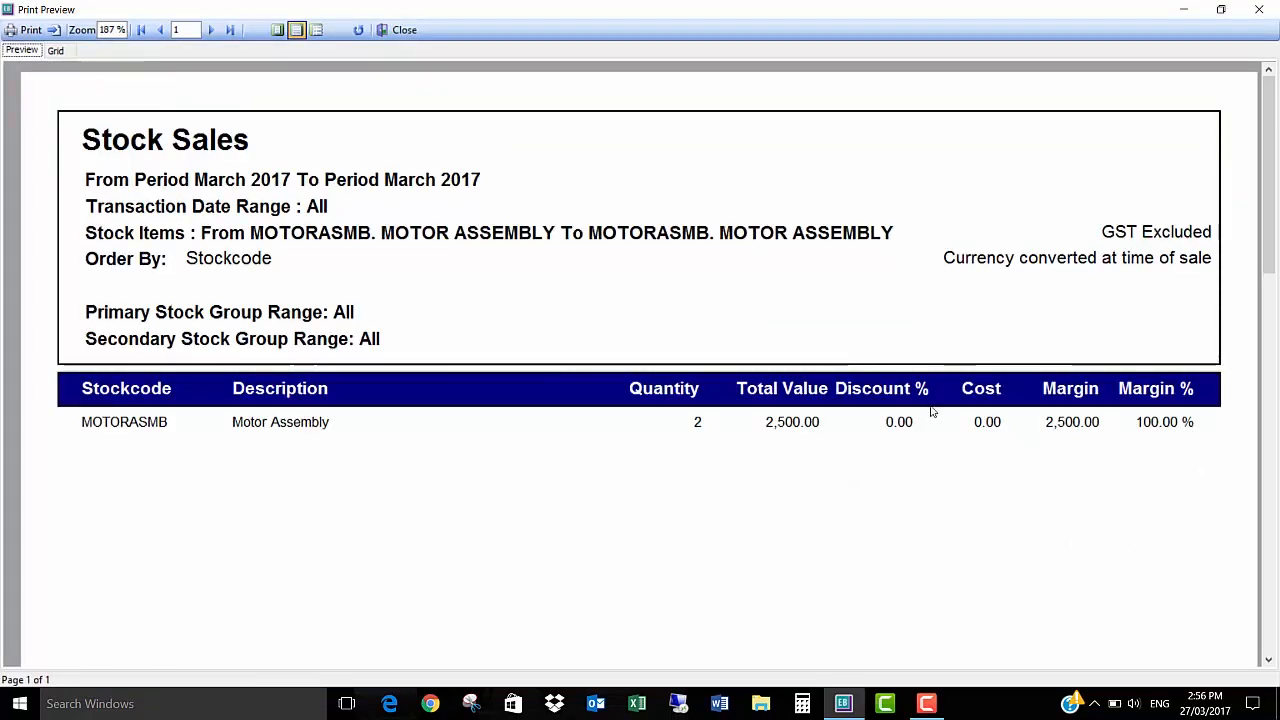
{"action": "left_click", "coordinate": [1259, 9]}
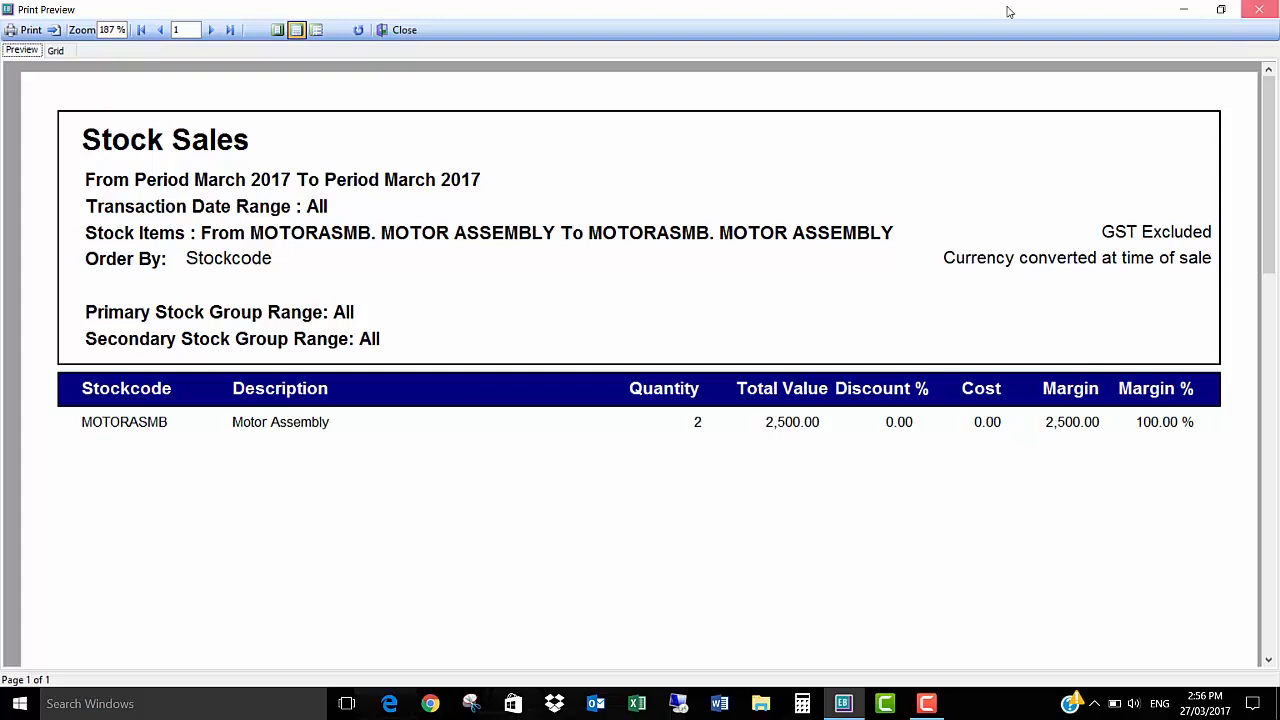
{"action": "left_click", "coordinate": [862, 164]}
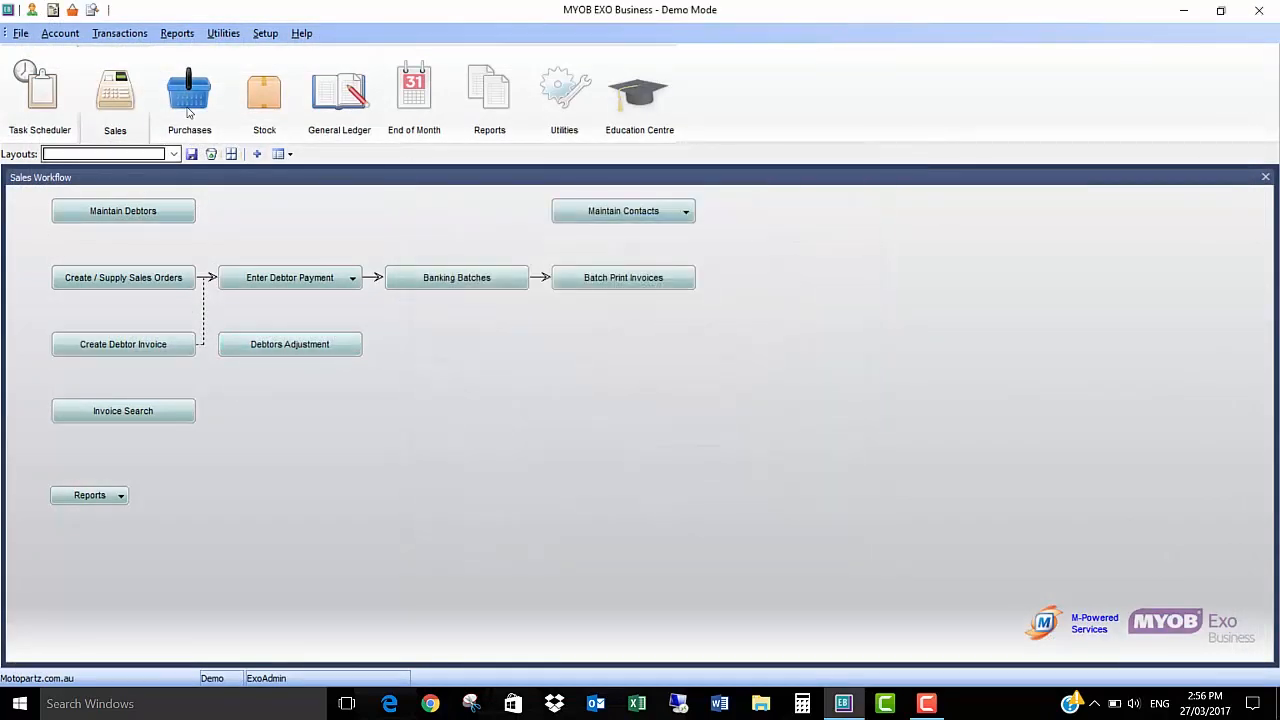
Step: Look up stock item GASB in the stock maintenance, examine its location quantities and close the item details
{"action": "left_click", "coordinate": [256, 140]}
{"action": "left_click", "coordinate": [123, 210]}
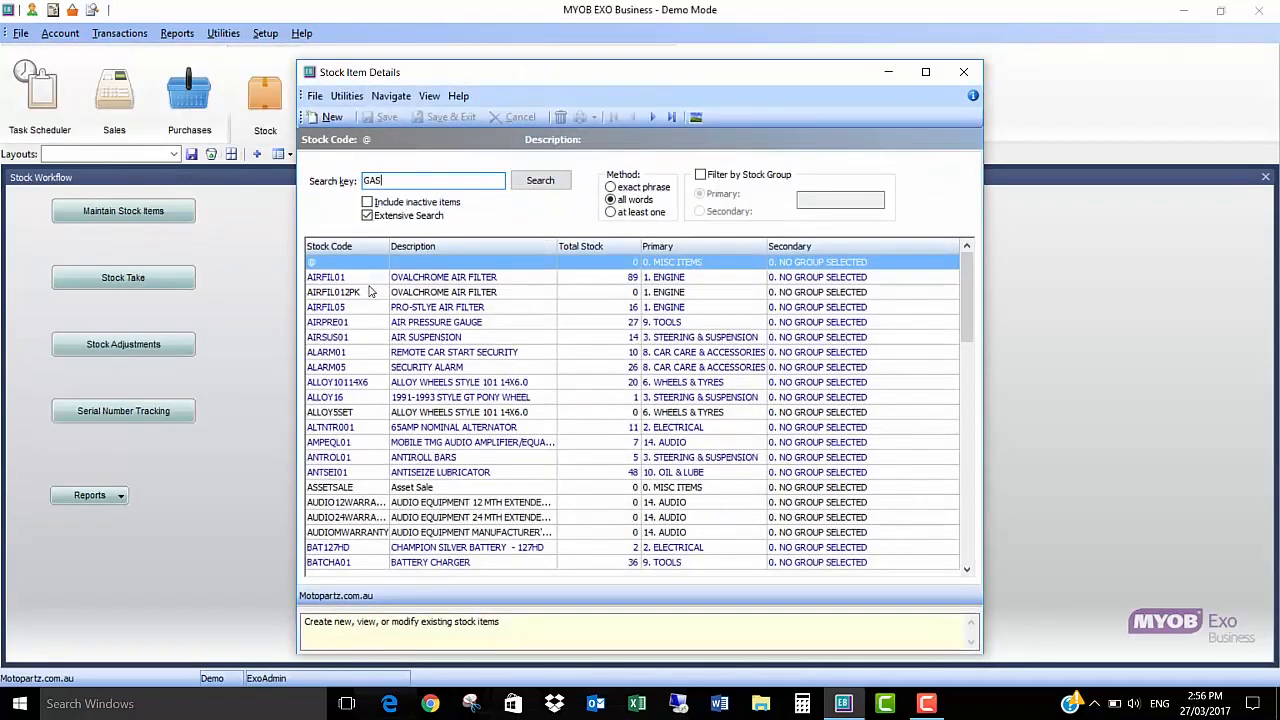
{"action": "key", "text": "Return"}
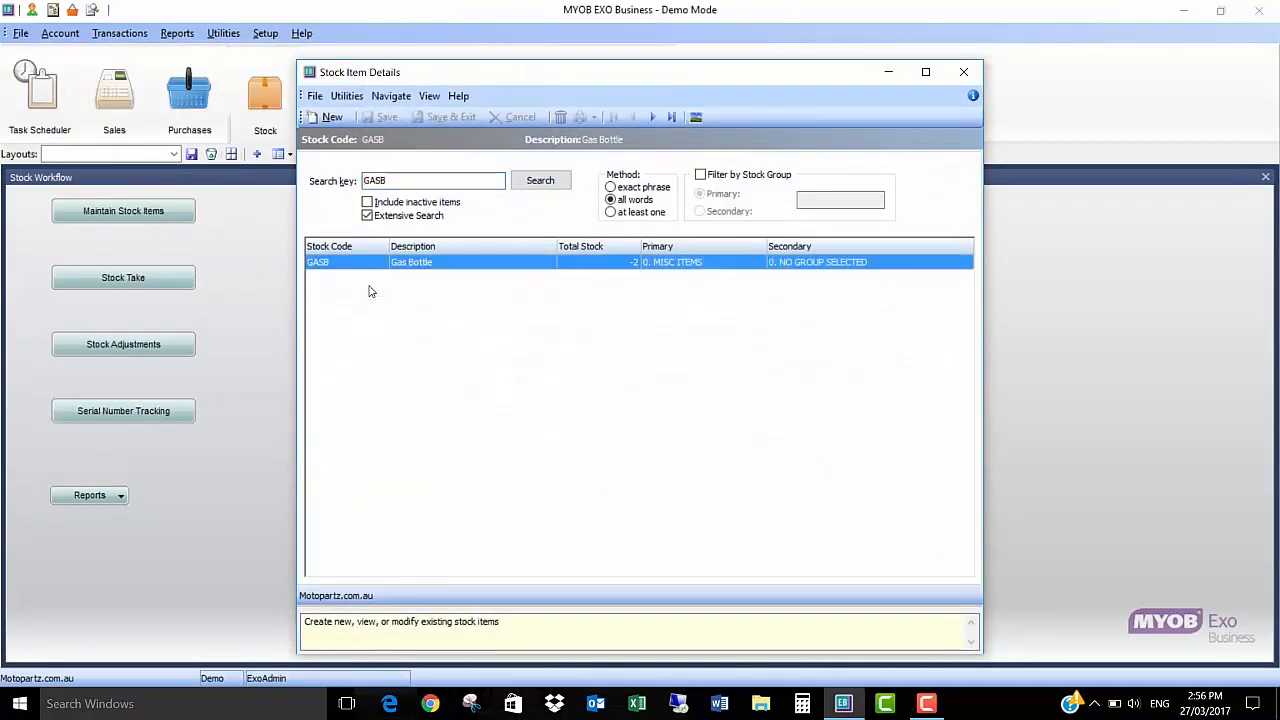
{"action": "double_click", "coordinate": [589, 266]}
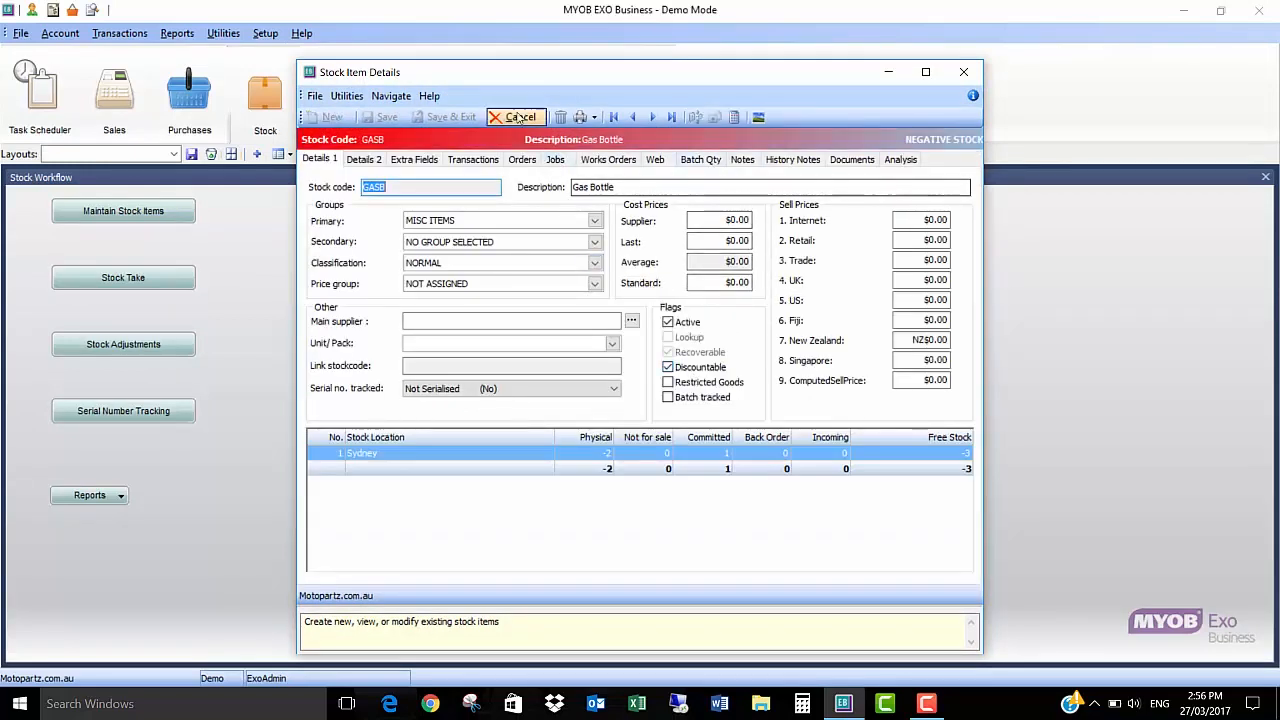
{"action": "left_click", "coordinate": [520, 117]}
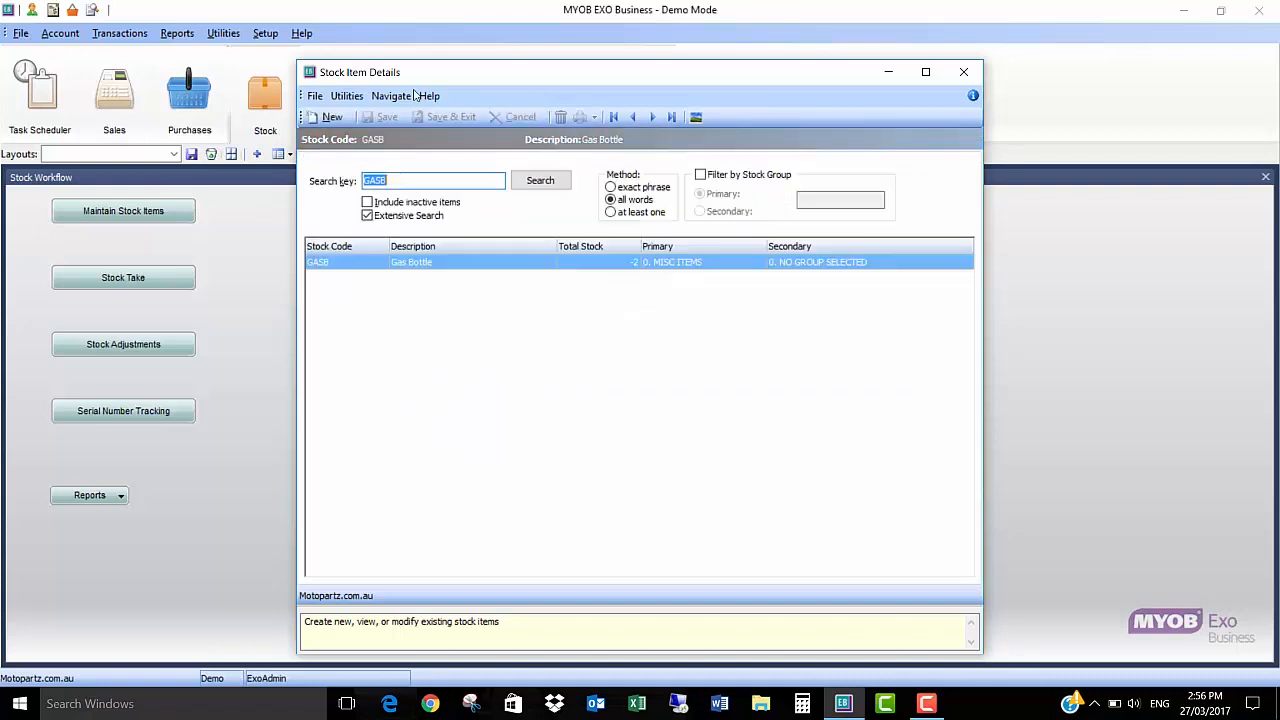
{"action": "left_click", "coordinate": [963, 72]}
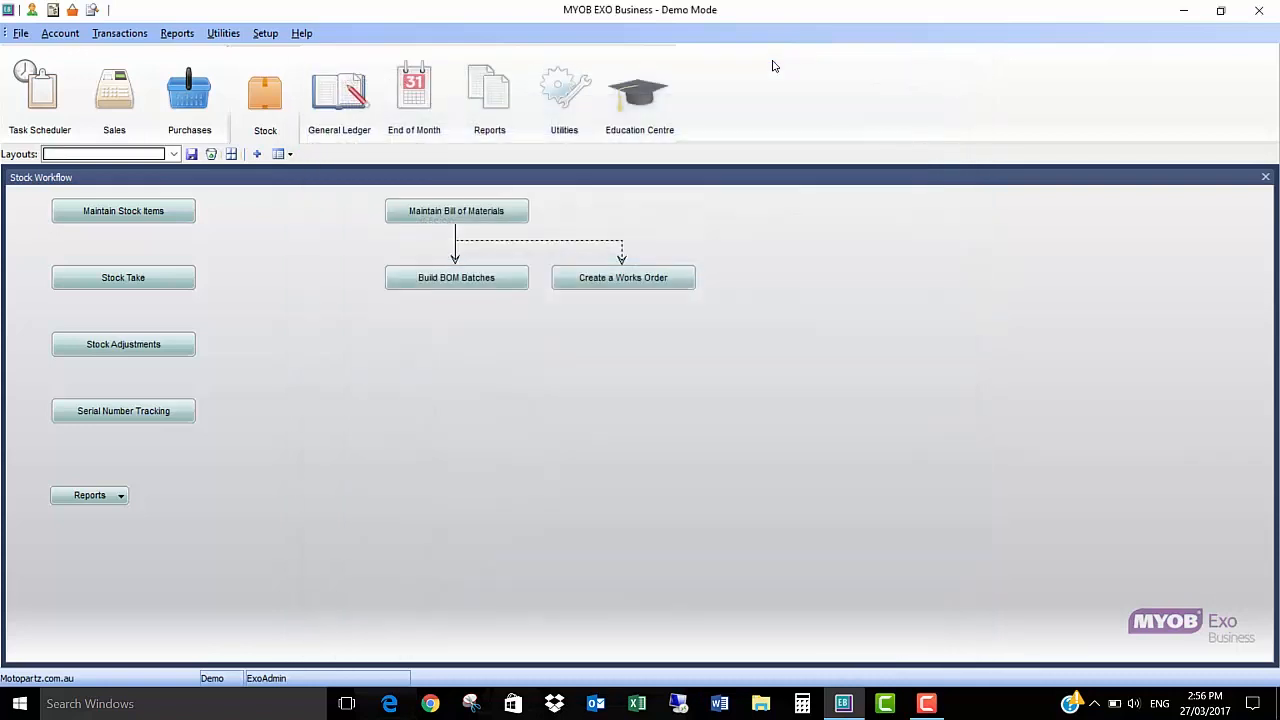
Step: Create a new purchase order and choose FWP AUTOMOTIVE as its account through the account search
{"action": "left_click", "coordinate": [189, 95]}
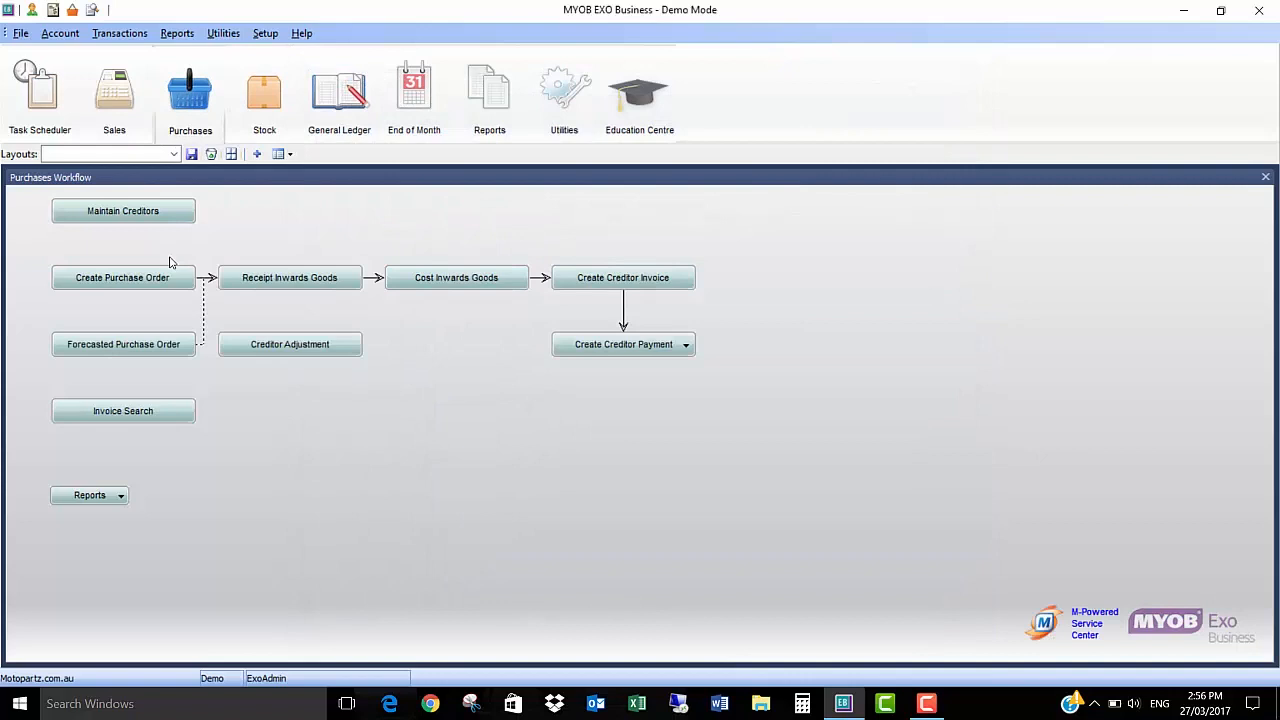
{"action": "left_click", "coordinate": [145, 277]}
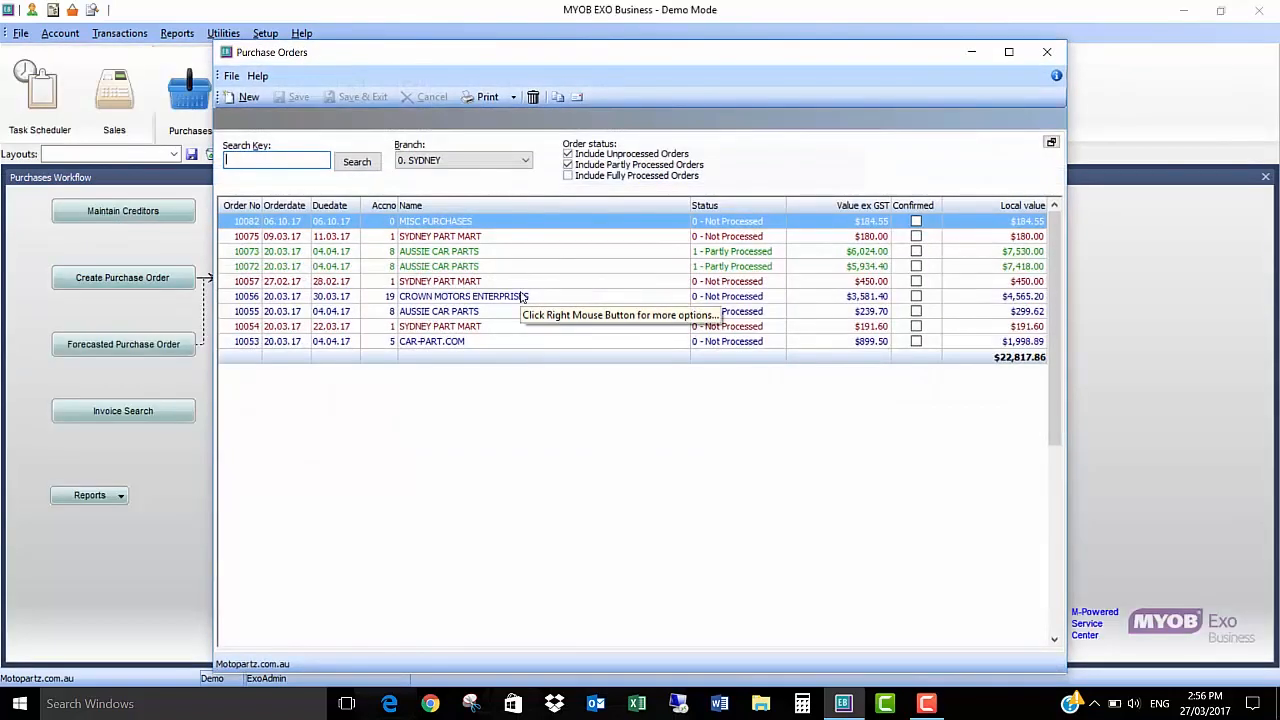
{"action": "left_click", "coordinate": [249, 100]}
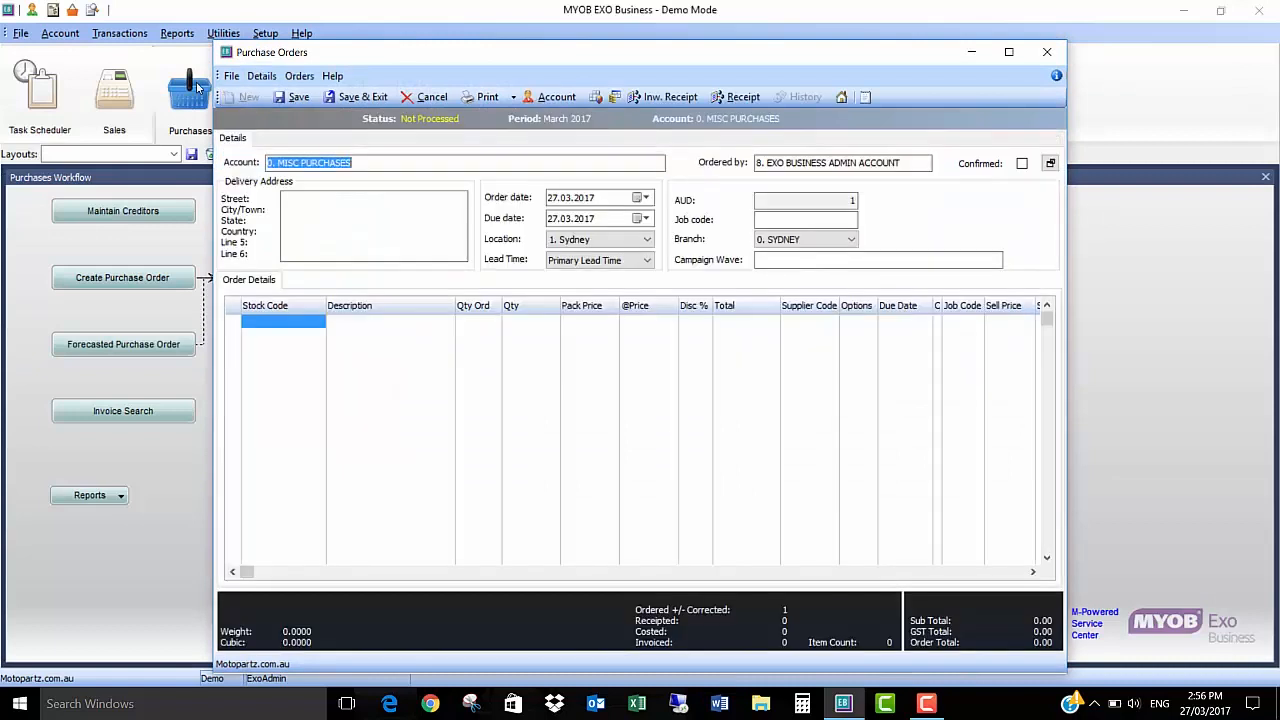
{"action": "type", "text": "?"}
{"action": "key", "text": "Return"}
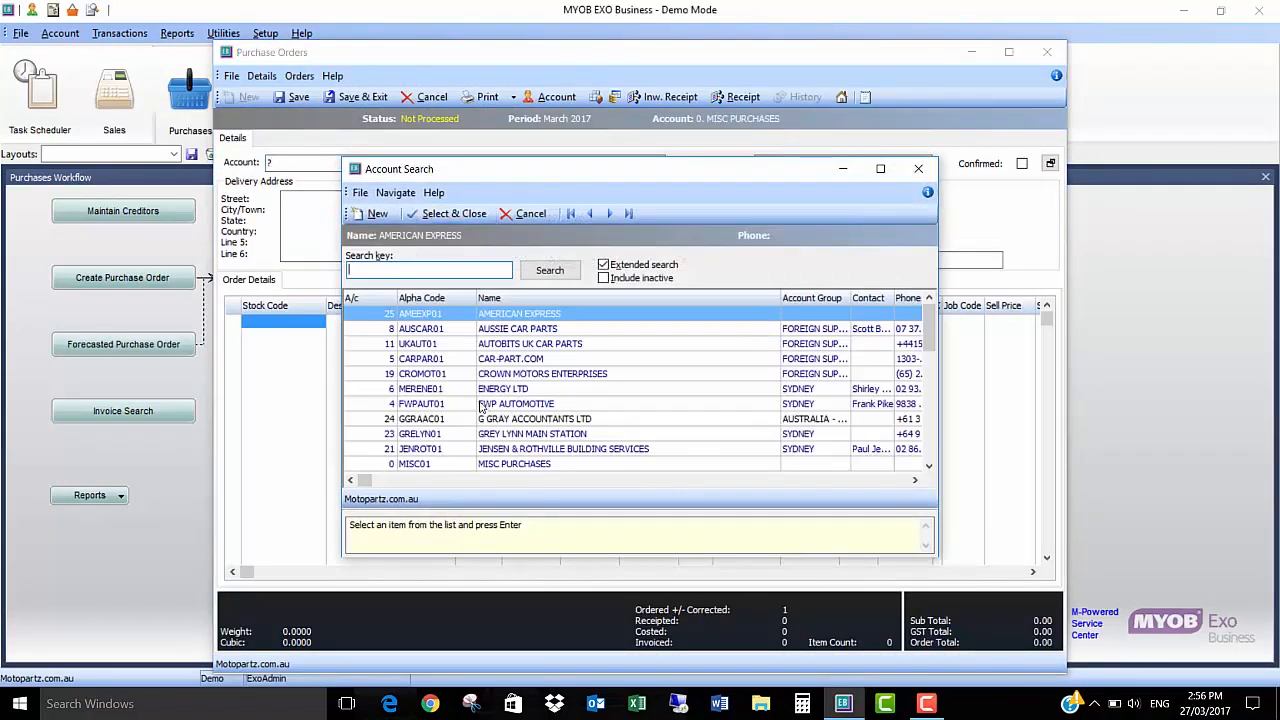
{"action": "double_click", "coordinate": [481, 405]}
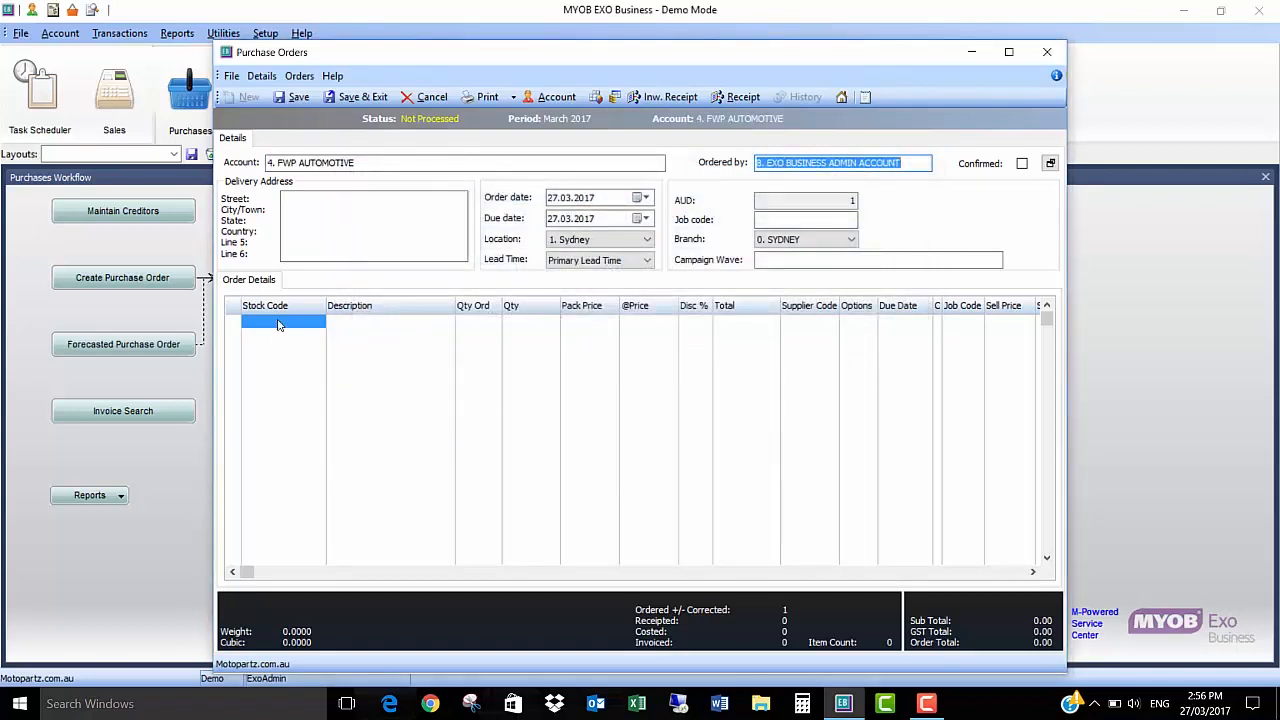
Step: Add a GASB line to the purchase order with quantity 10 and a pack price of 15.00
{"action": "left_click", "coordinate": [272, 336]}
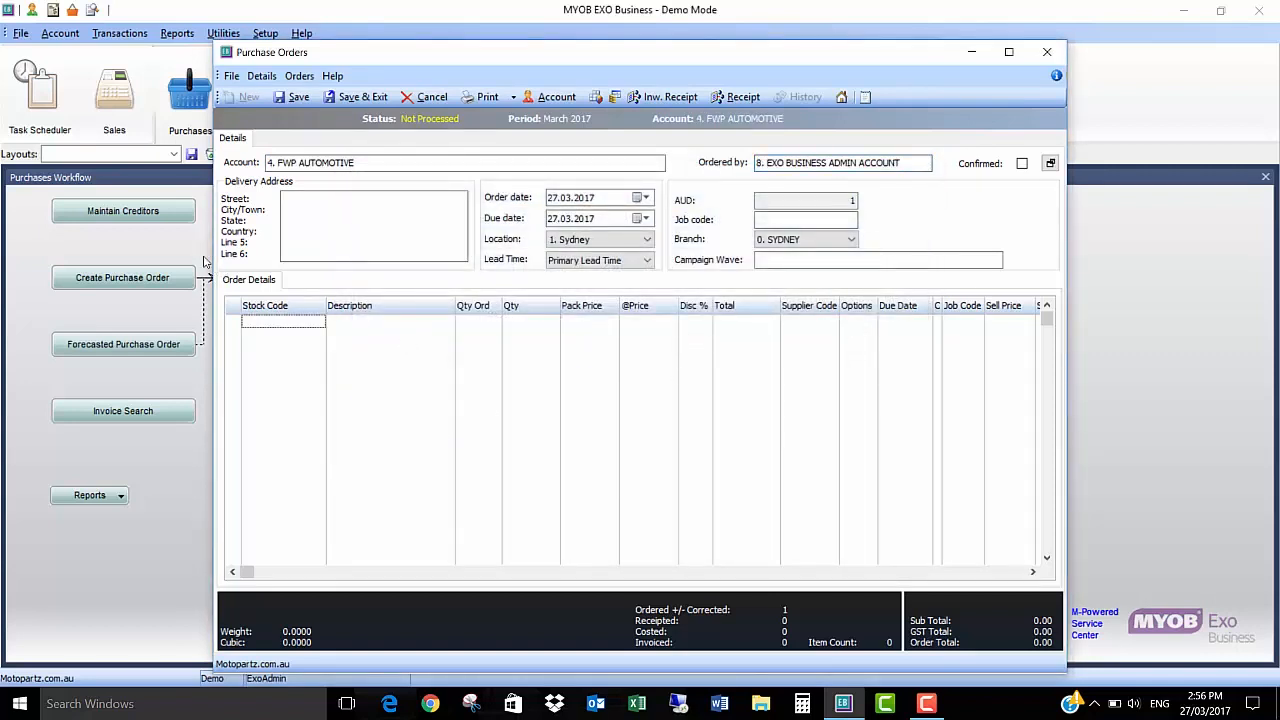
{"action": "type", "text": "GASB"}
{"action": "key", "text": "Tab"}
{"action": "key", "text": "Tab"}
{"action": "type", "text": "10"}
{"action": "key", "text": "Tab"}
{"action": "key", "text": "Tab"}
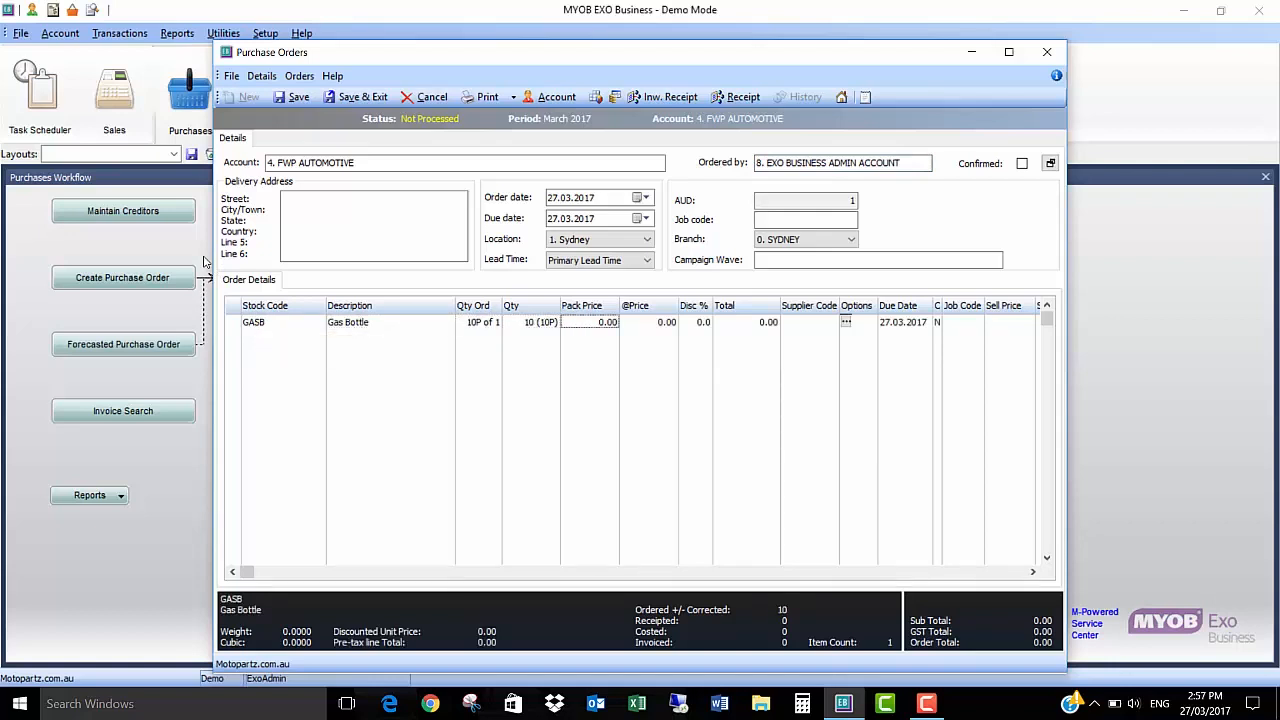
{"action": "type", "text": "15"}
{"action": "key", "text": "Tab"}
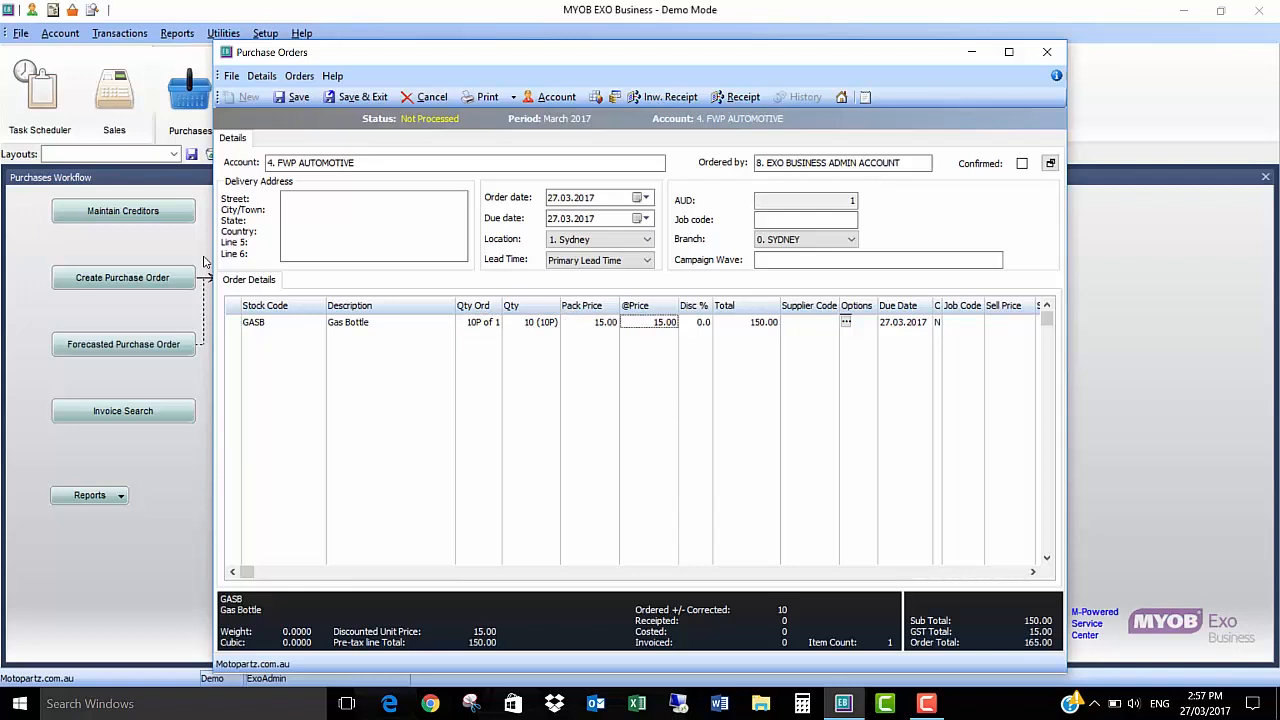
{"action": "left_click", "coordinate": [259, 340]}
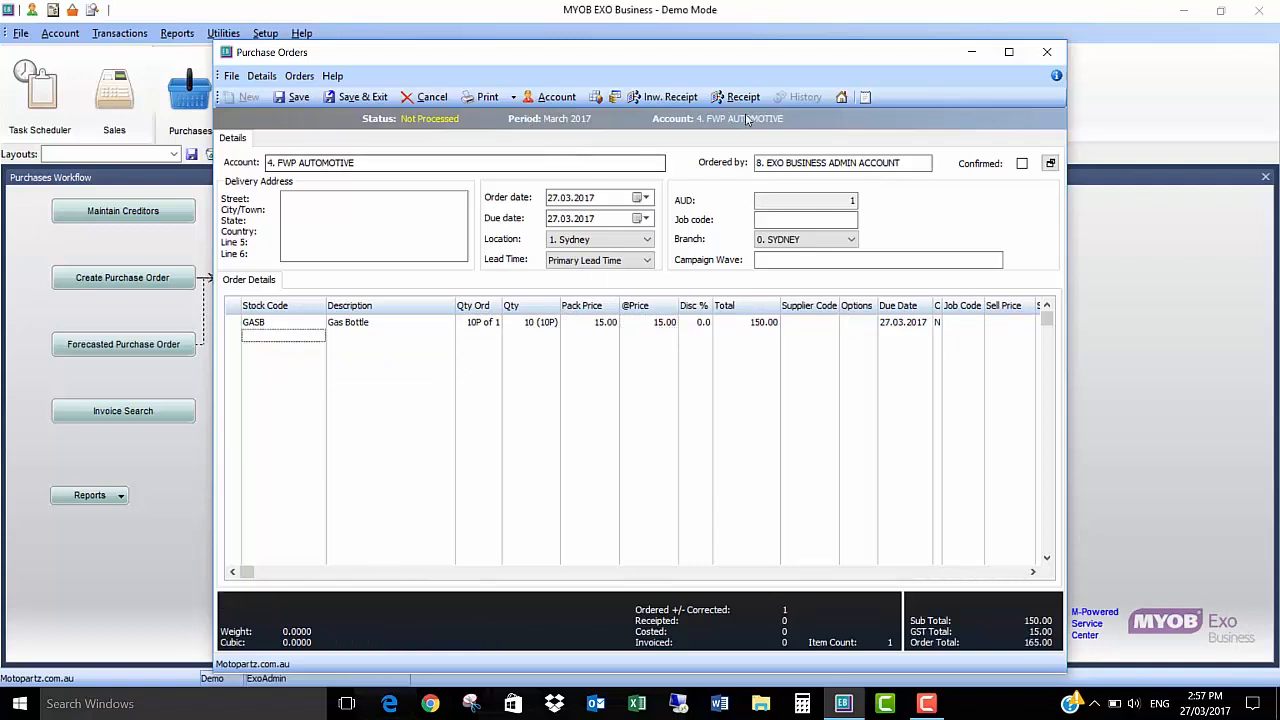
Step: Receipt all the purchase order's goods inwards, continue to costing the receipt and close the receipt's print preview
{"action": "left_click", "coordinate": [662, 97]}
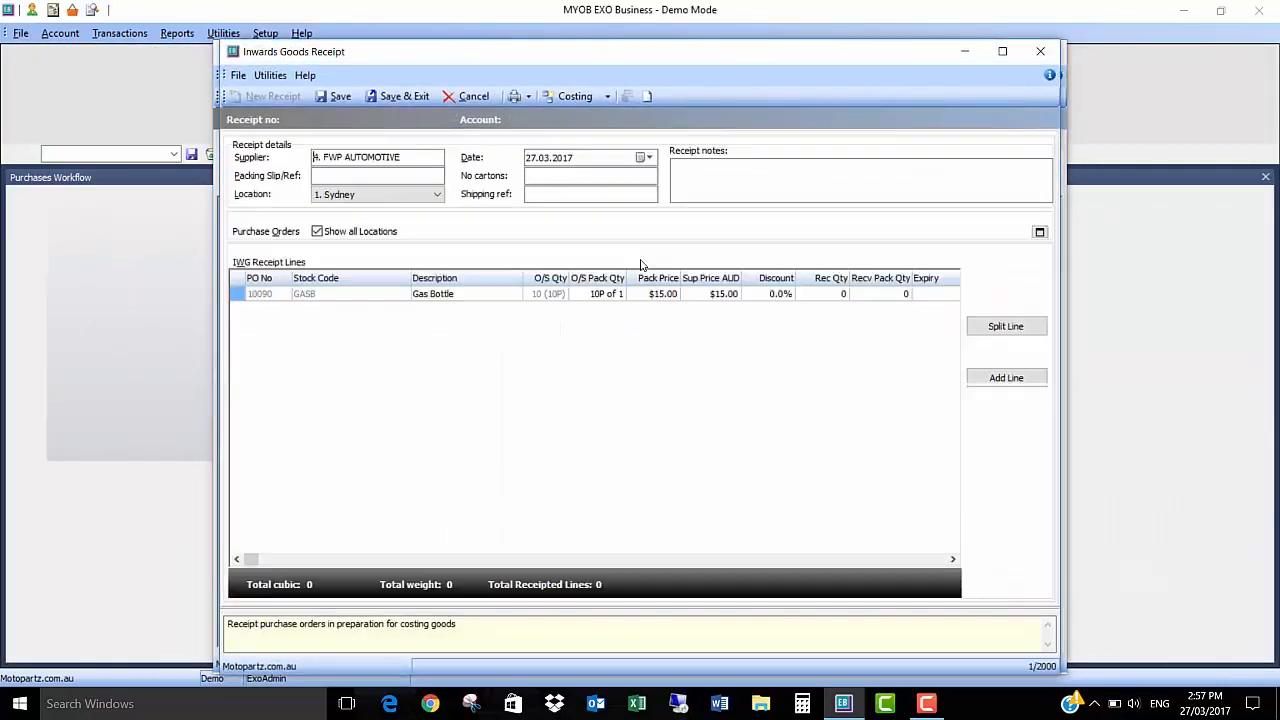
{"action": "left_click", "coordinate": [1006, 280]}
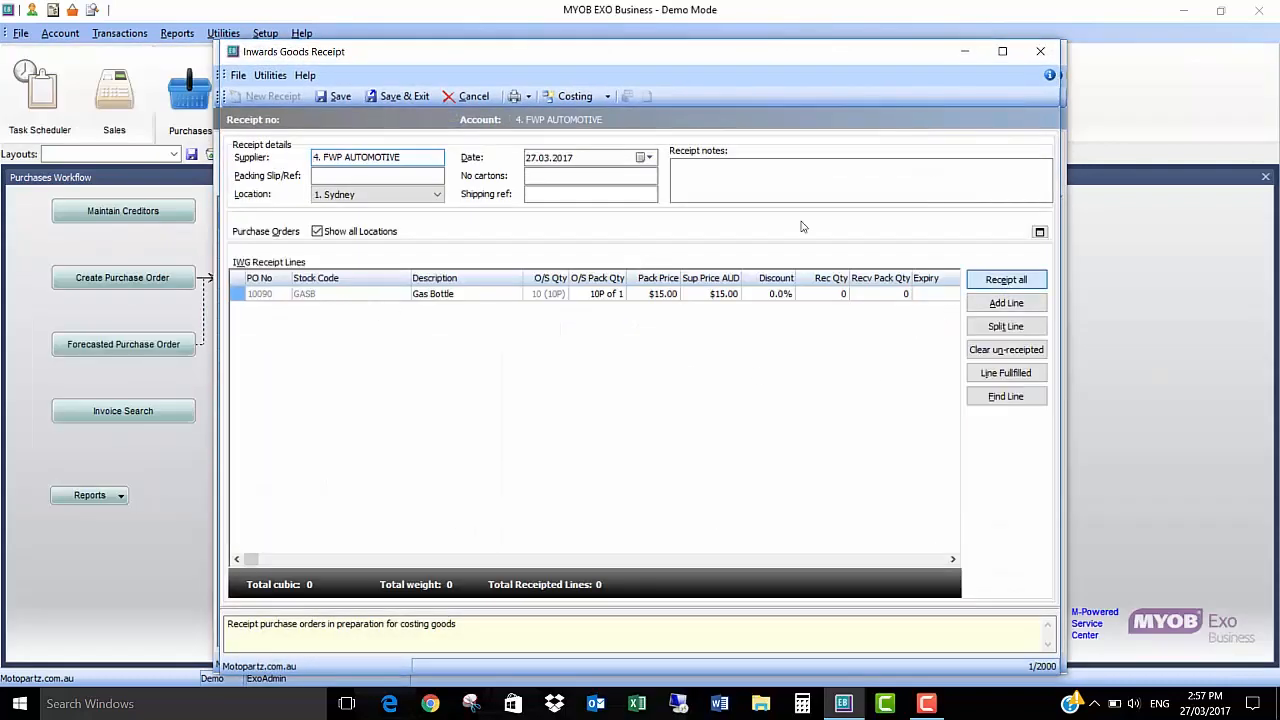
{"action": "left_click", "coordinate": [578, 97]}
{"action": "left_click", "coordinate": [582, 133]}
{"action": "left_click", "coordinate": [753, 431]}
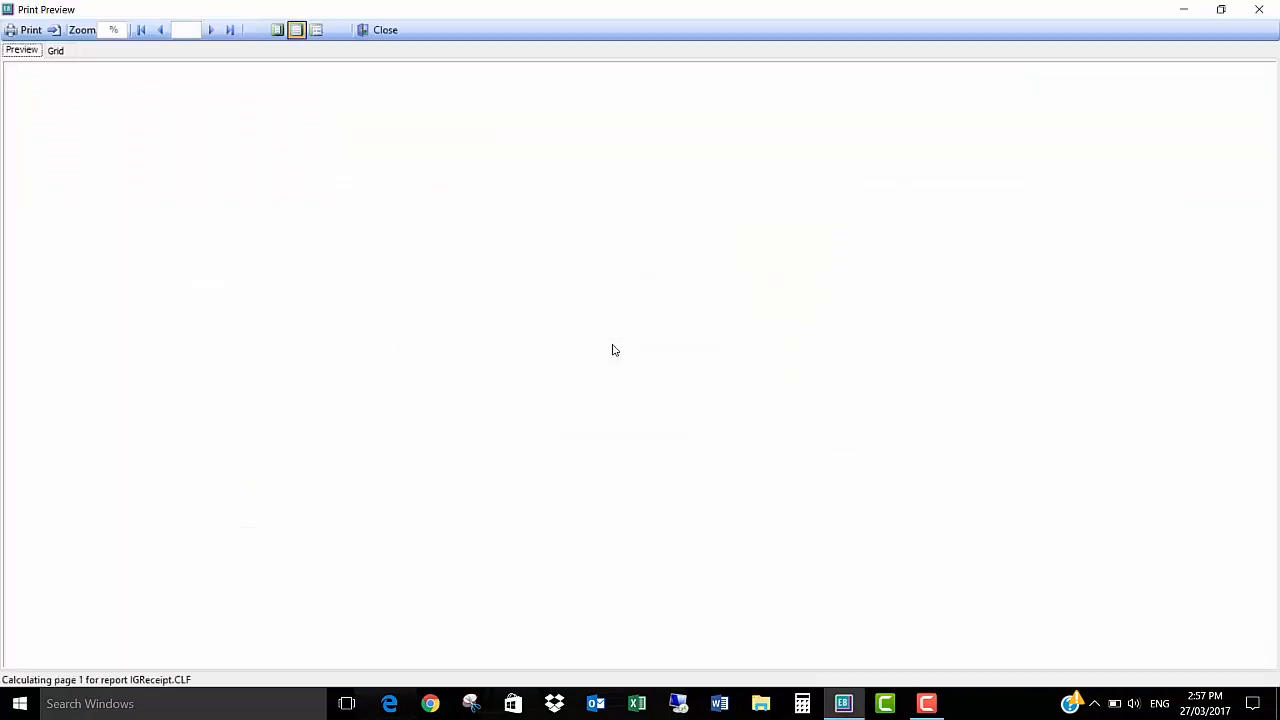
{"action": "left_click", "coordinate": [385, 30]}
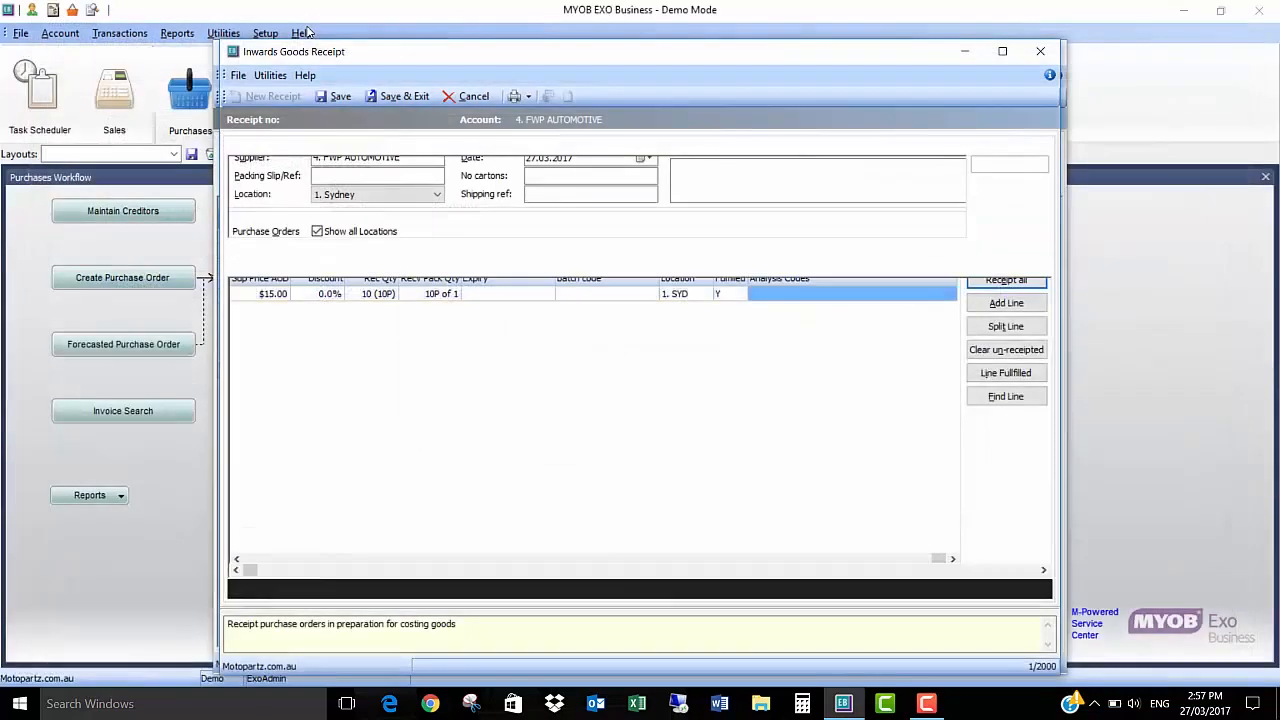
Step: Process the receipt's costing and creditor invoice, save the invoice with invoice number 124223 and close the goods receipt
{"action": "left_click", "coordinate": [690, 96]}
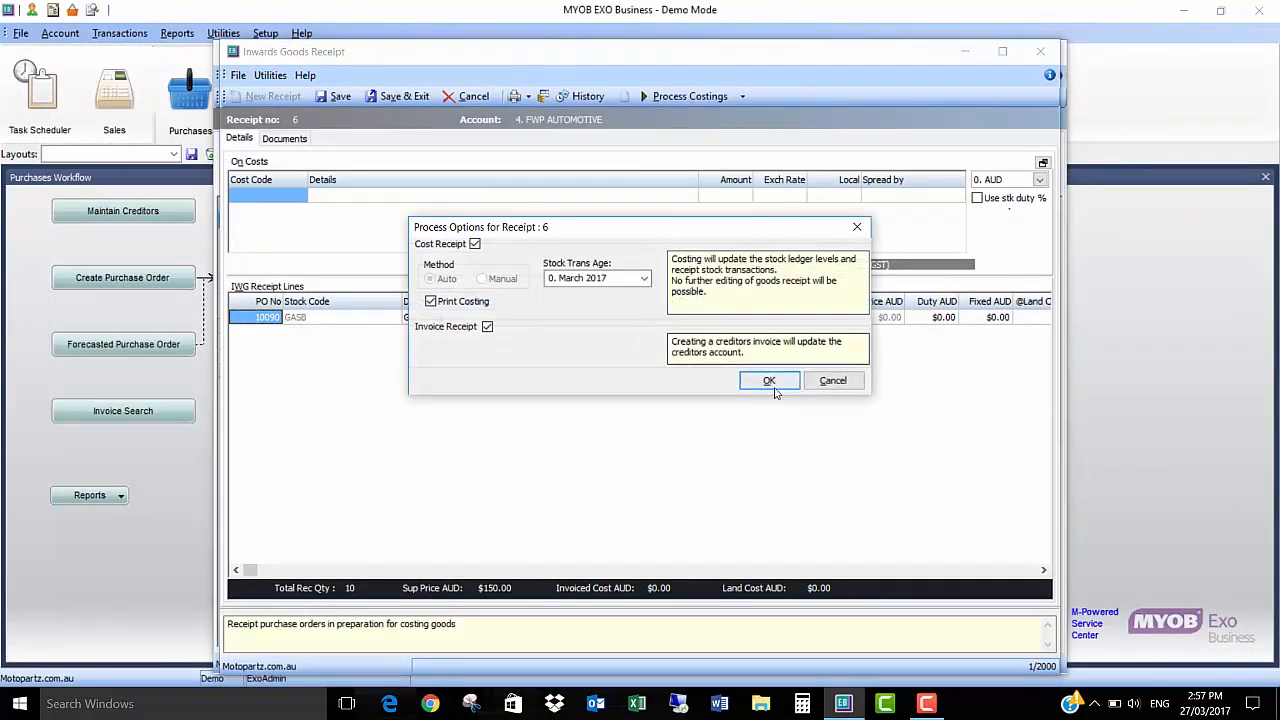
{"action": "left_click", "coordinate": [768, 380]}
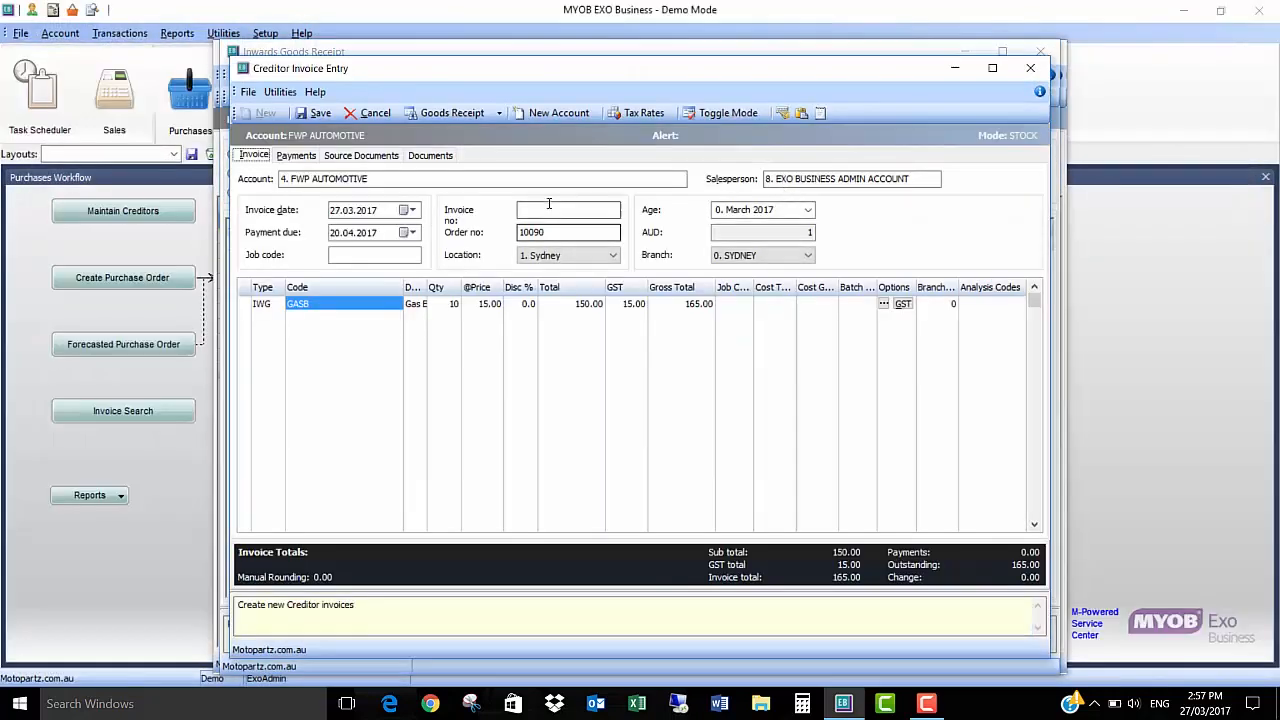
{"action": "left_click", "coordinate": [548, 209]}
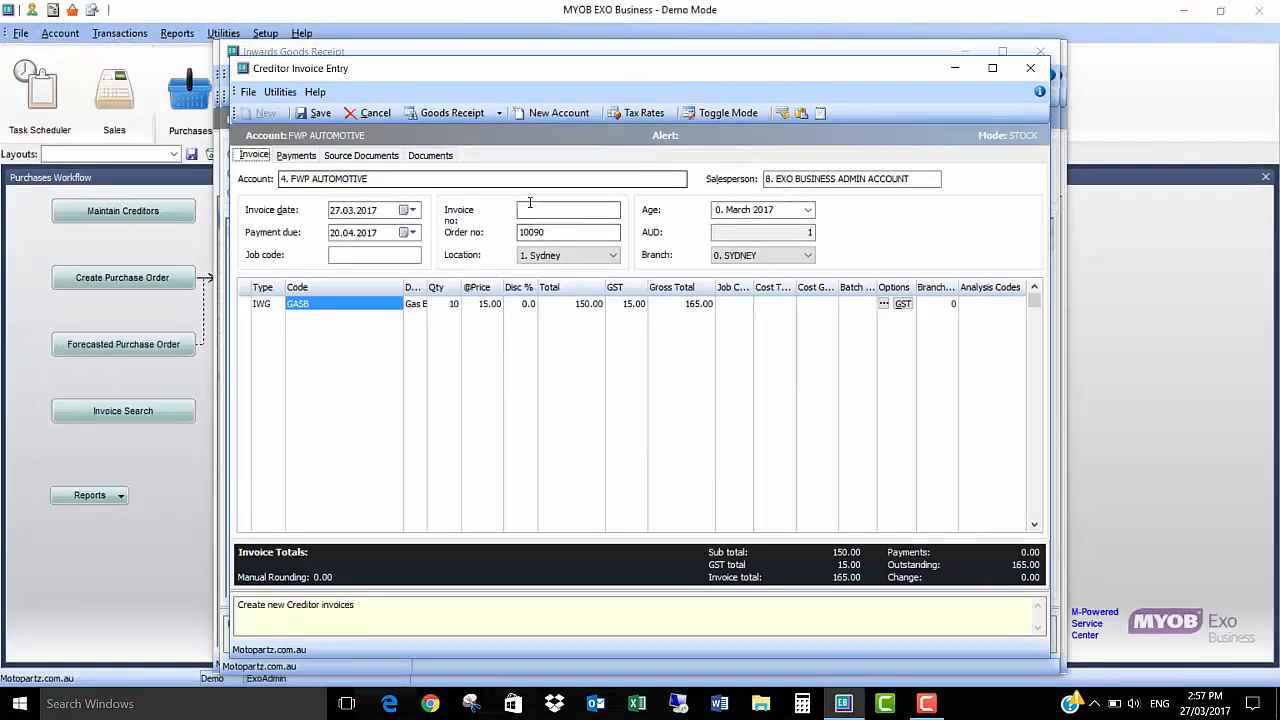
{"action": "type", "text": "124223"}
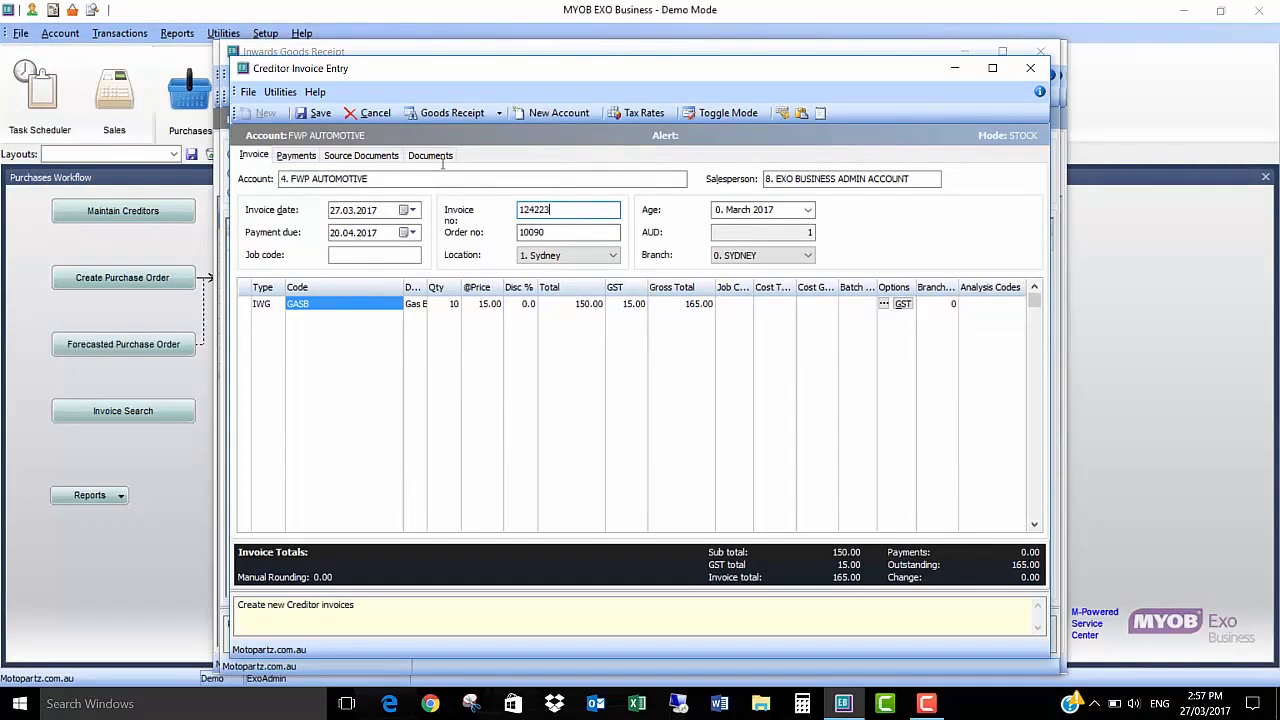
{"action": "left_click", "coordinate": [316, 112]}
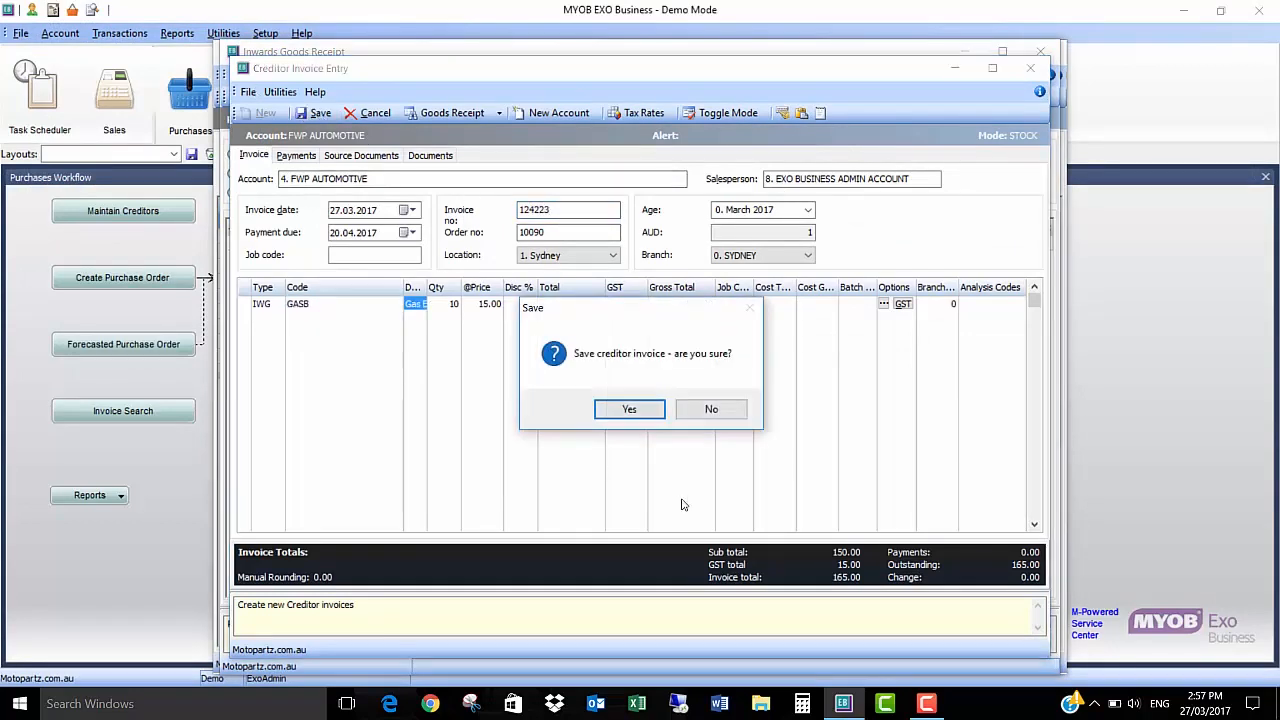
{"action": "left_click", "coordinate": [629, 409]}
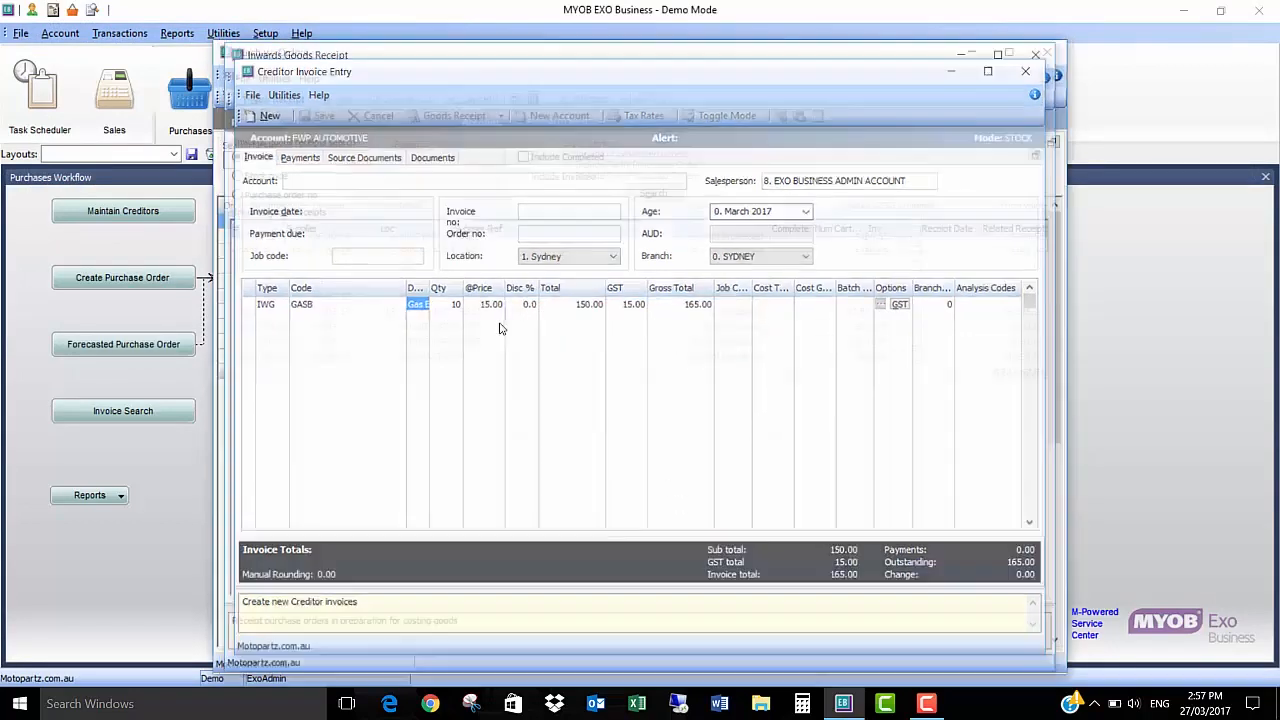
{"action": "left_click", "coordinate": [1038, 56]}
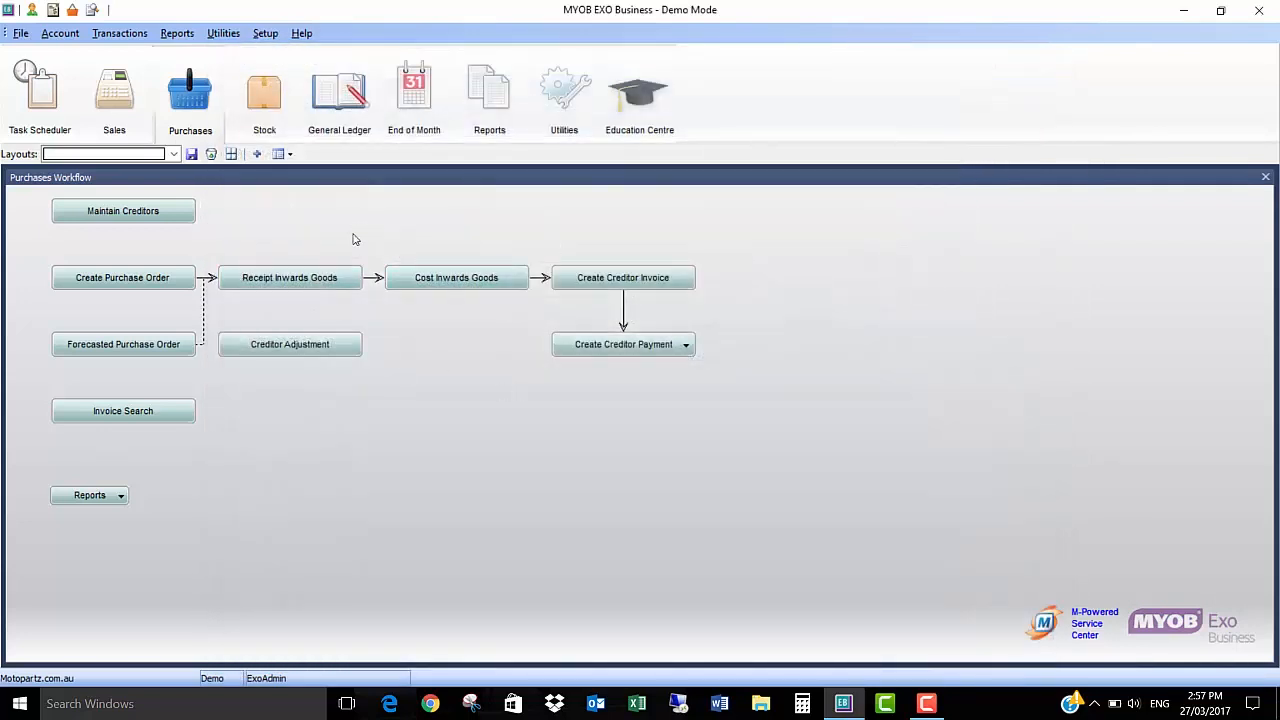
Step: Open the Stock Sales report parameters from the sales reports and set From Period to March 2017
{"action": "left_click", "coordinate": [174, 36]}
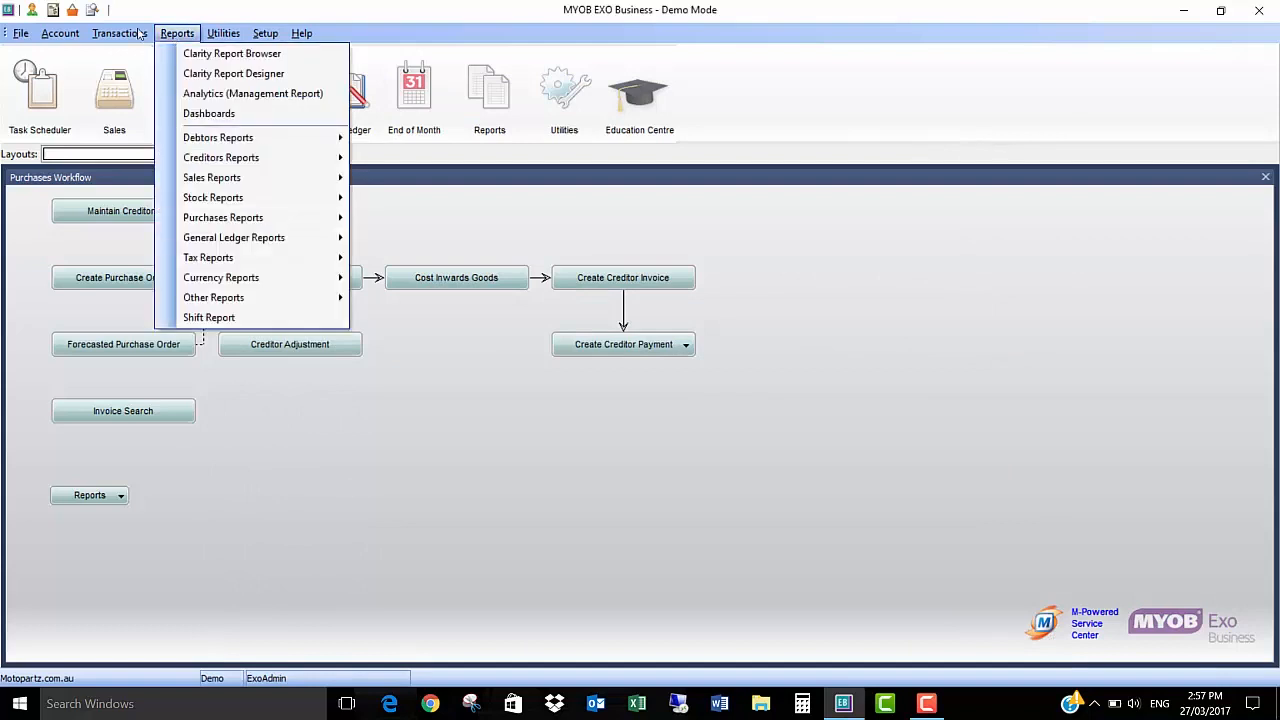
{"action": "mouse_move", "coordinate": [254, 200]}
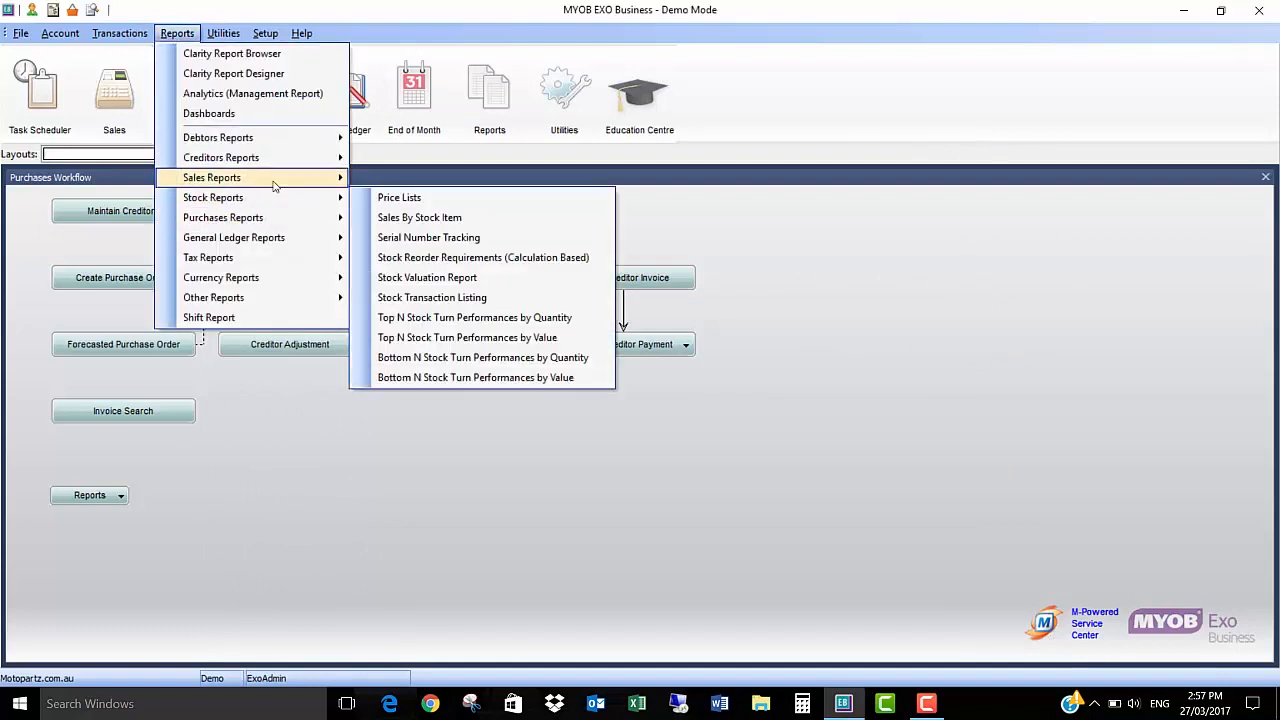
{"action": "left_click", "coordinate": [337, 373]}
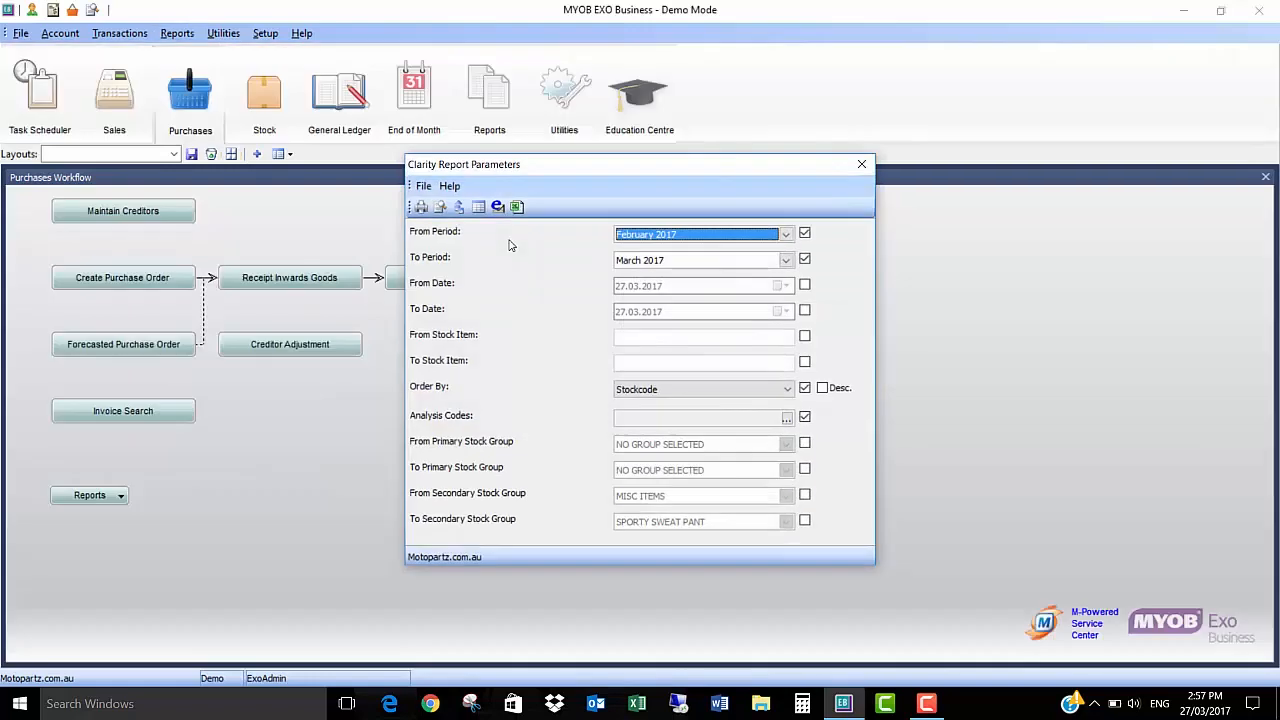
{"action": "left_click", "coordinate": [787, 234]}
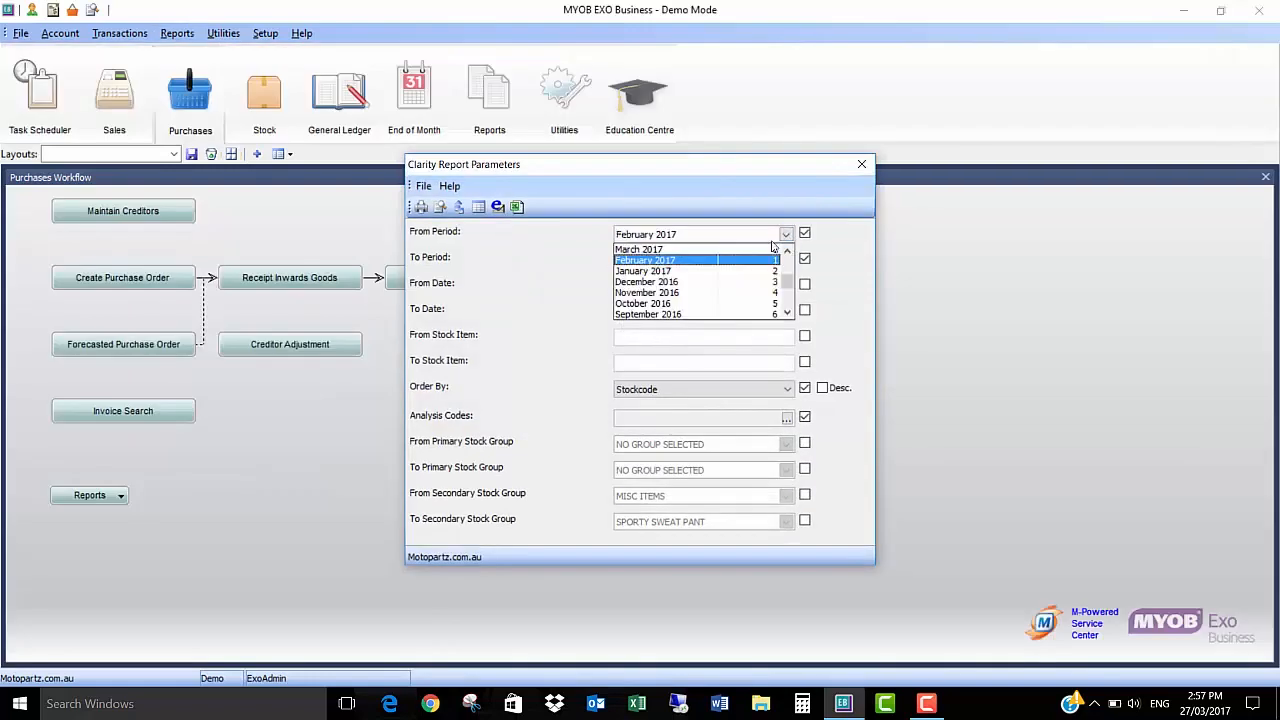
{"action": "left_click", "coordinate": [651, 249]}
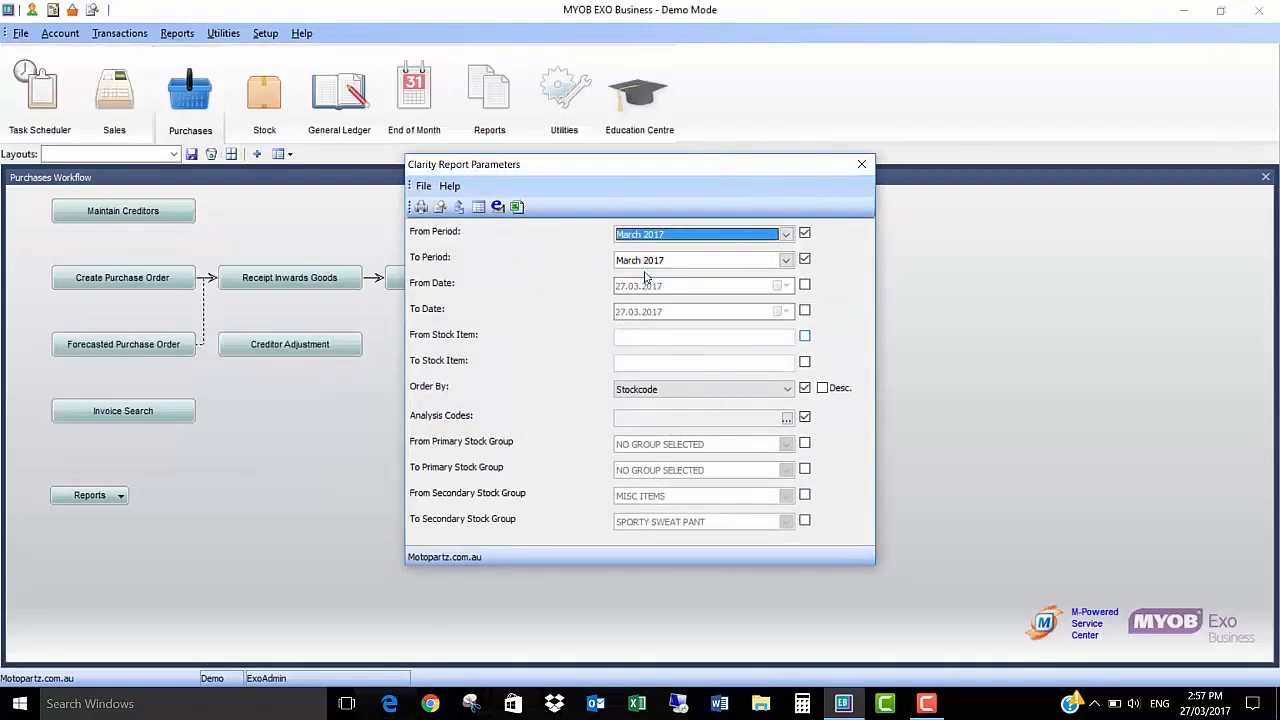
Step: Limit the Stock Sales report to stock item GASB in both range fields, preview it and close the report
{"action": "left_click", "coordinate": [766, 337]}
{"action": "key", "text": "Tab"}
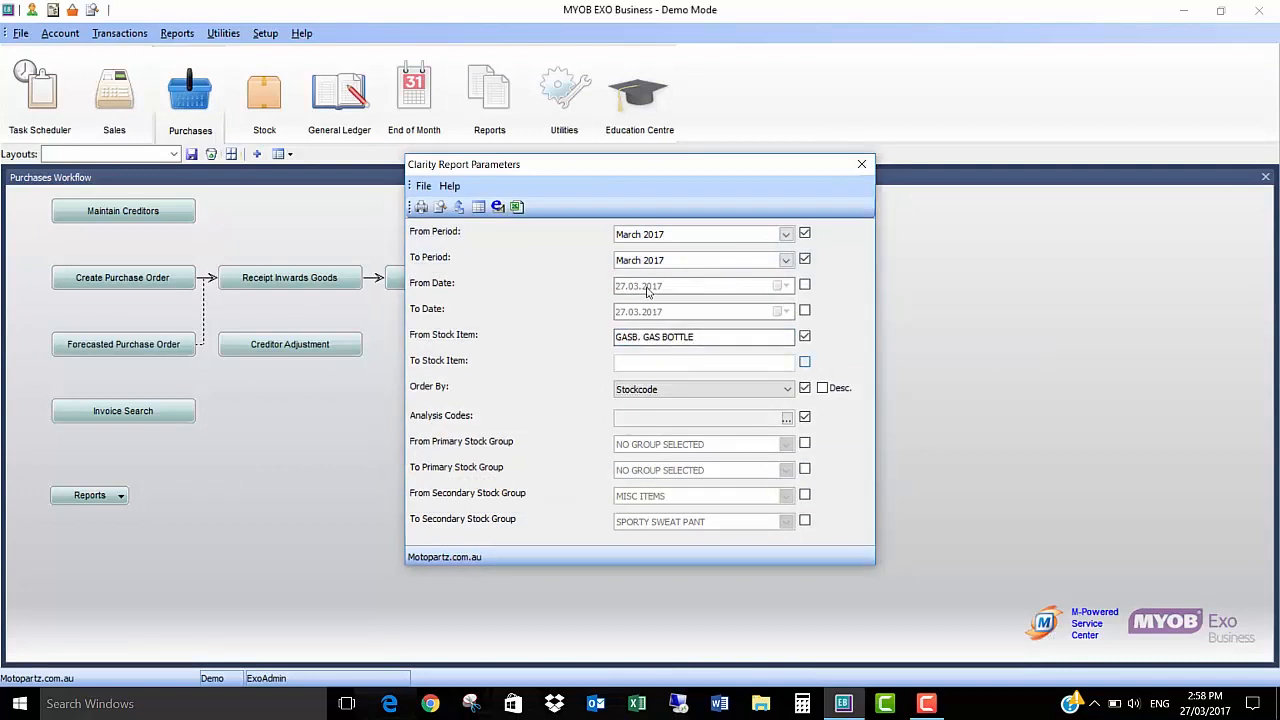
{"action": "type", "text": "GASB"}
{"action": "key", "text": "Tab"}
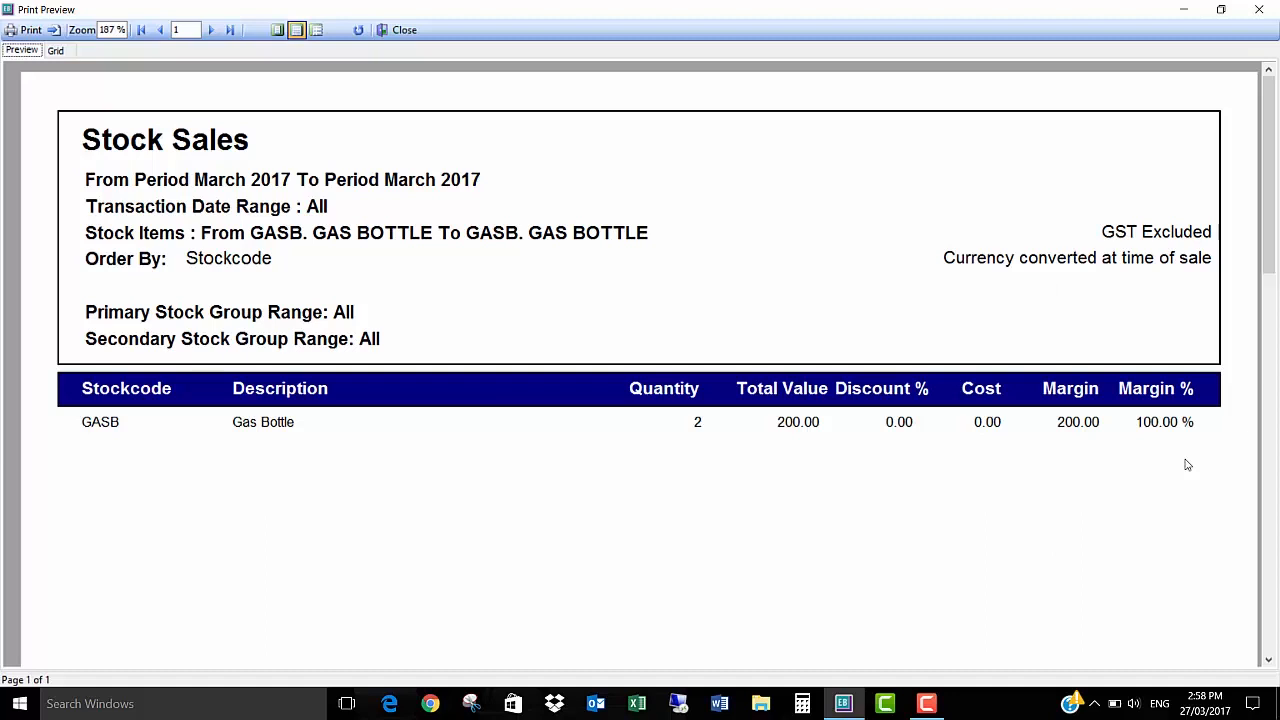
{"action": "left_click", "coordinate": [1259, 10]}
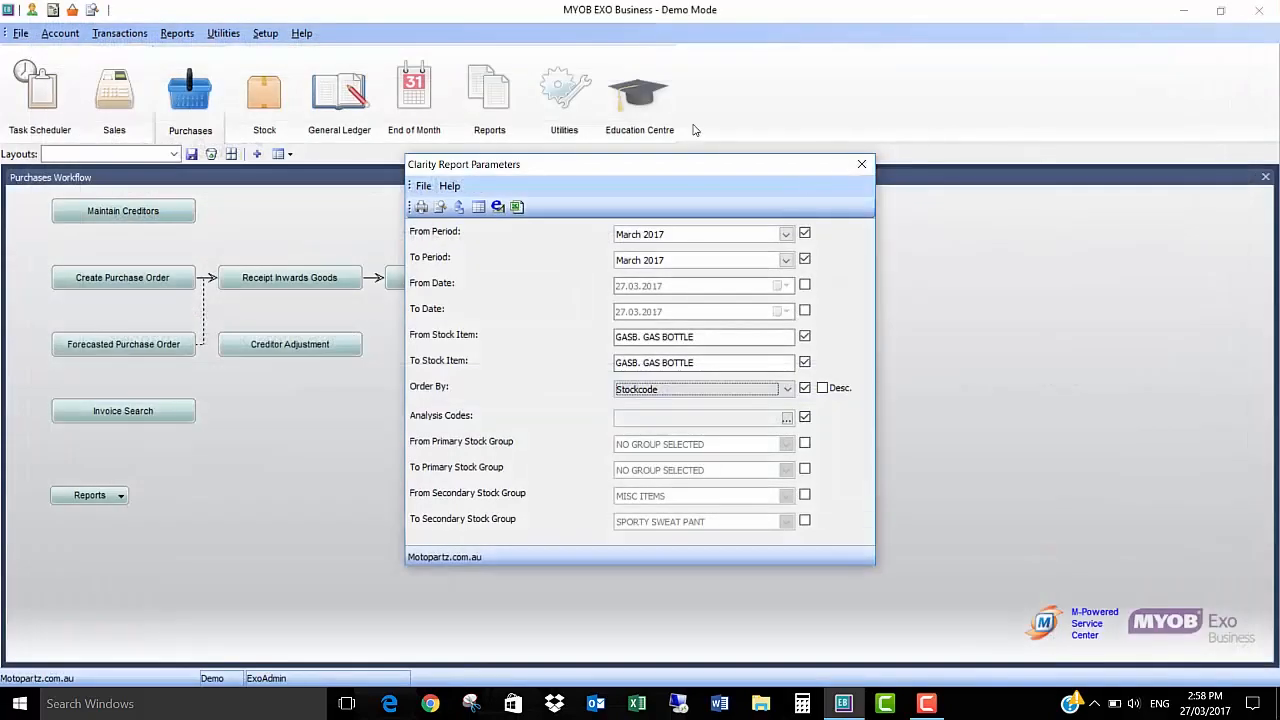
{"action": "left_click", "coordinate": [862, 164]}
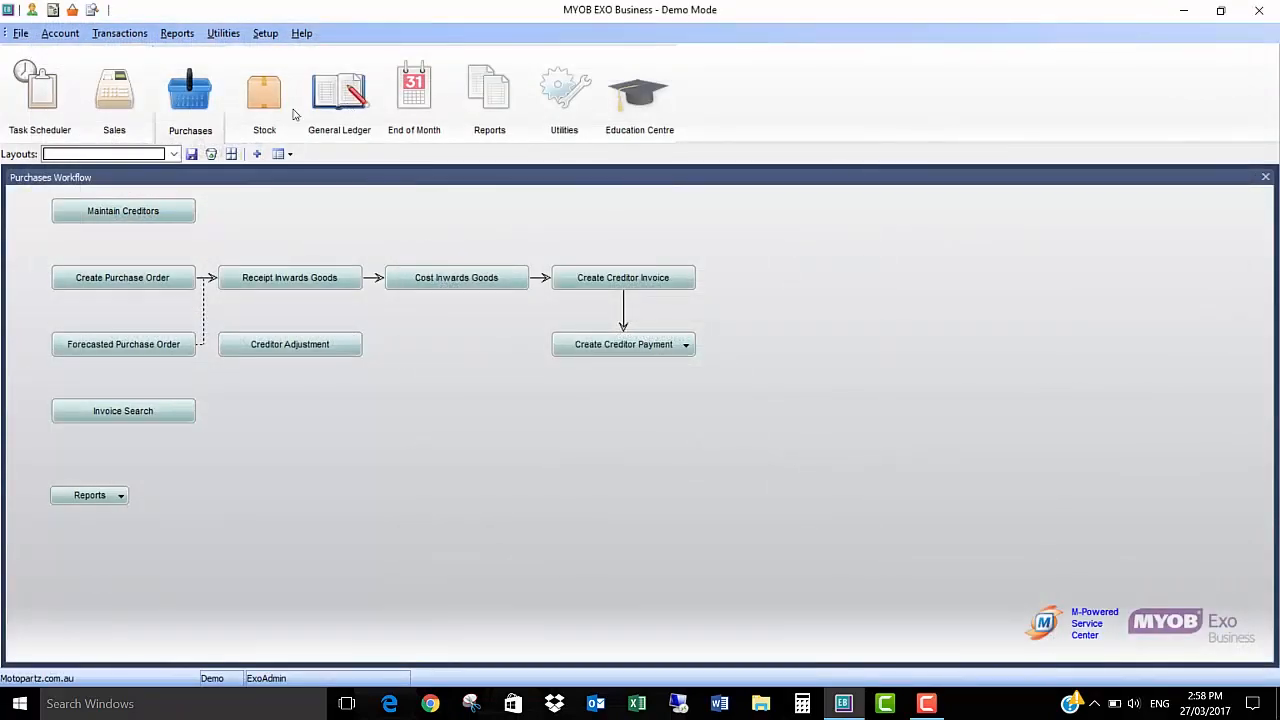
Step: Switch to the stock workflow, view the bill of materials maintenance and batching options and close the batching window
{"action": "left_click", "coordinate": [262, 105]}
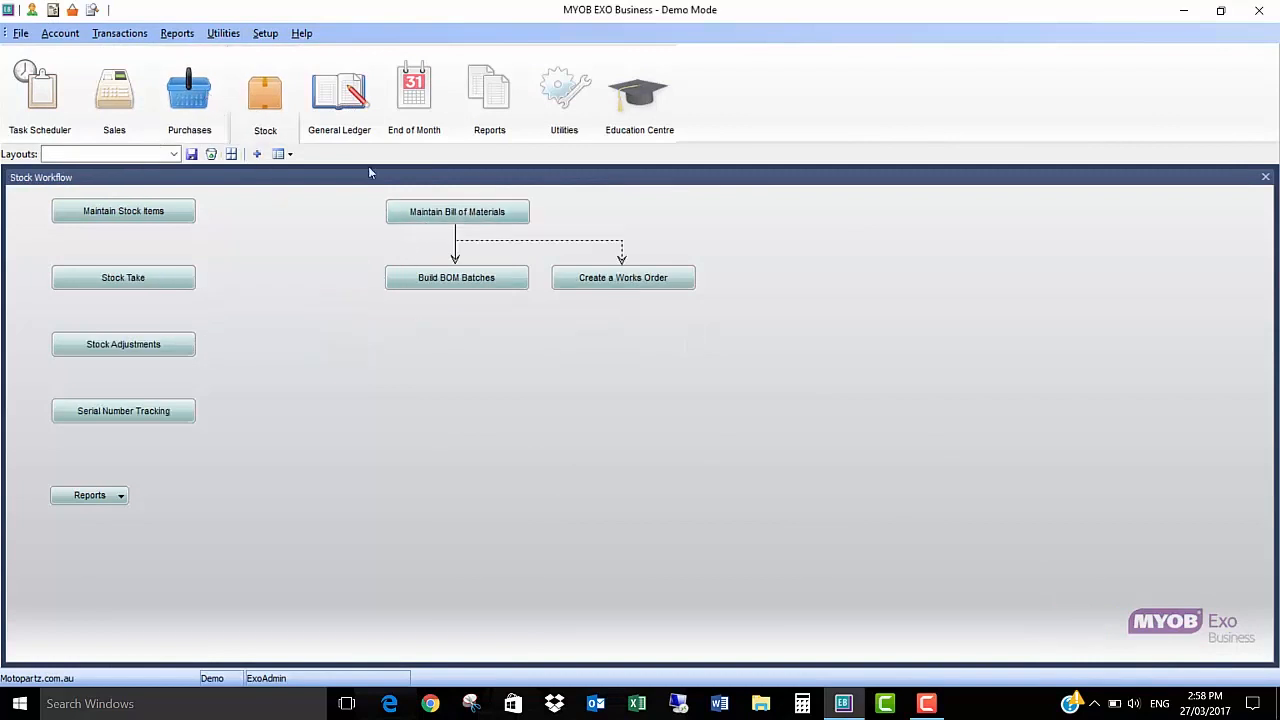
{"action": "left_click", "coordinate": [457, 211]}
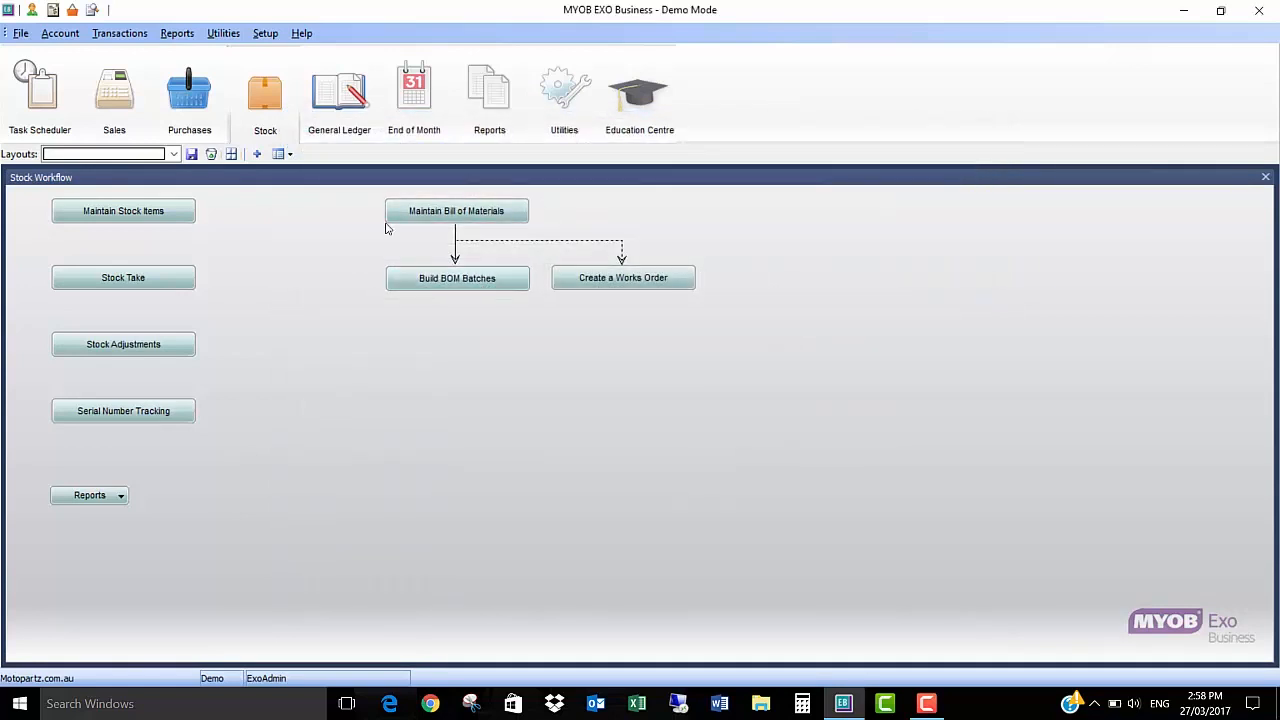
{"action": "left_click", "coordinate": [490, 284]}
{"action": "left_click", "coordinate": [790, 423]}
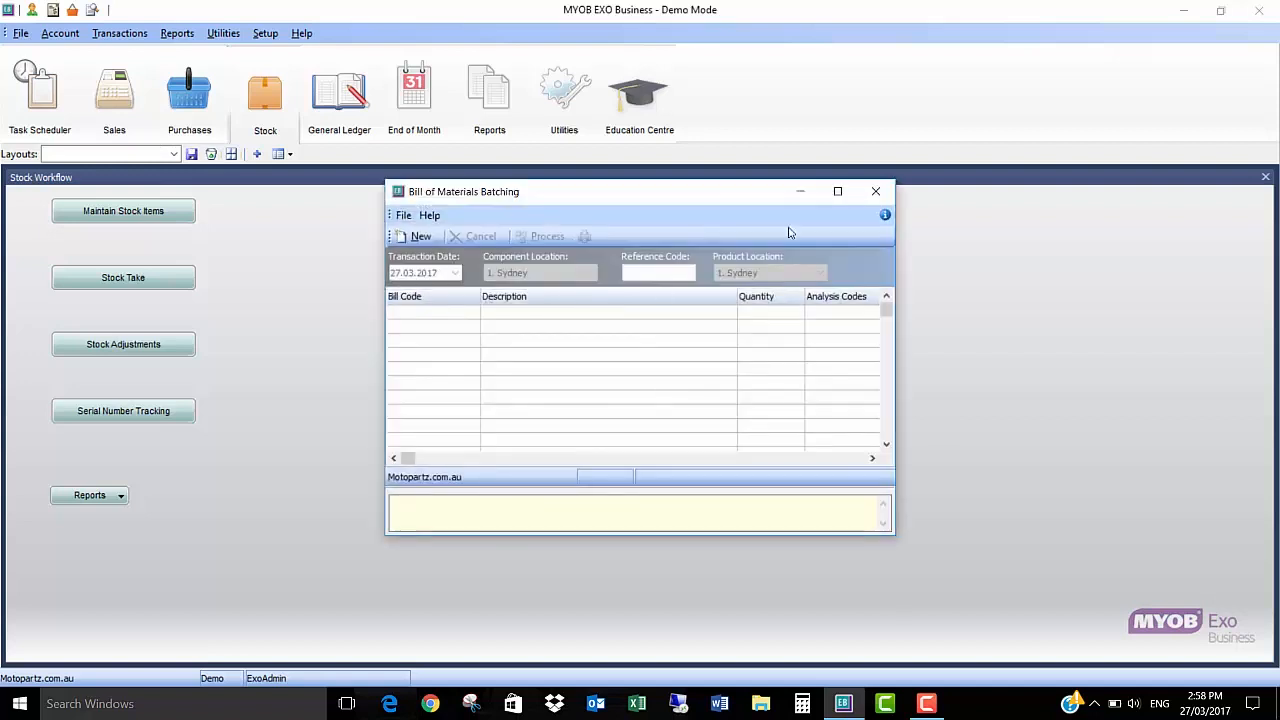
{"action": "left_click", "coordinate": [876, 194]}
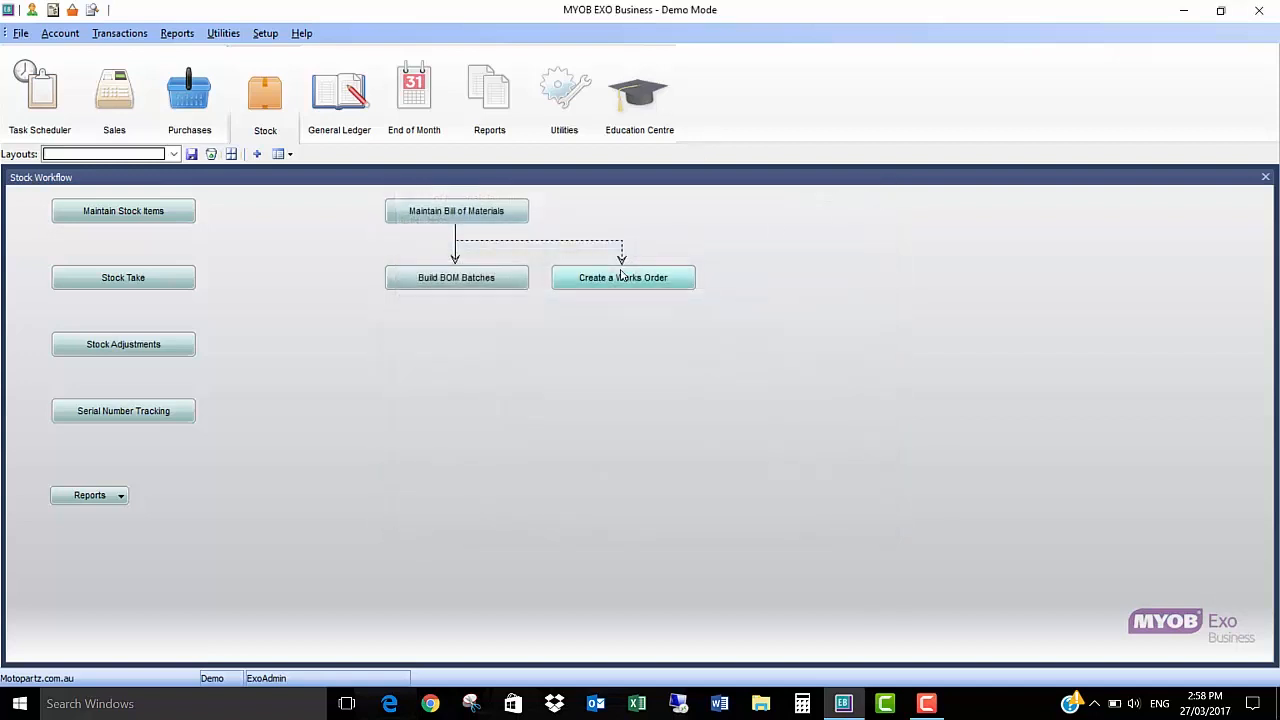
Step: Create a new works order for bill MOTORASMB, found by searching for MOTOR, with a required quantity of 3
{"action": "left_click", "coordinate": [597, 280]}
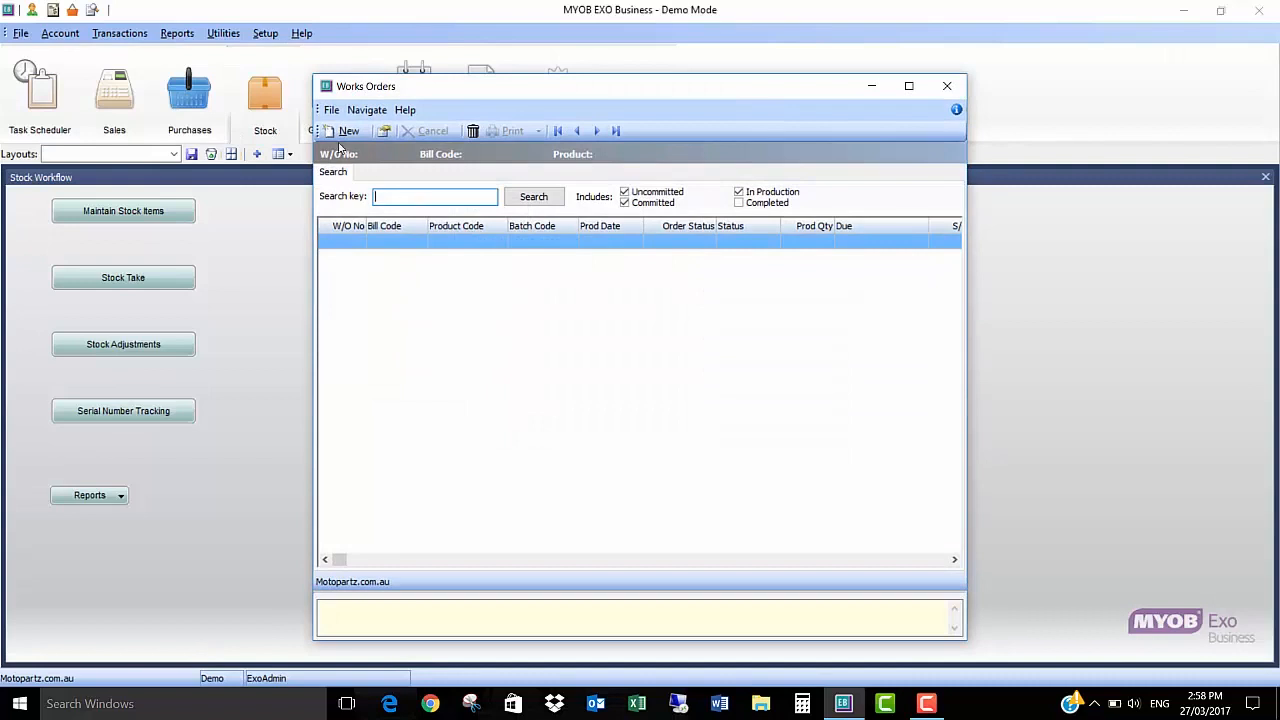
{"action": "left_click", "coordinate": [343, 132]}
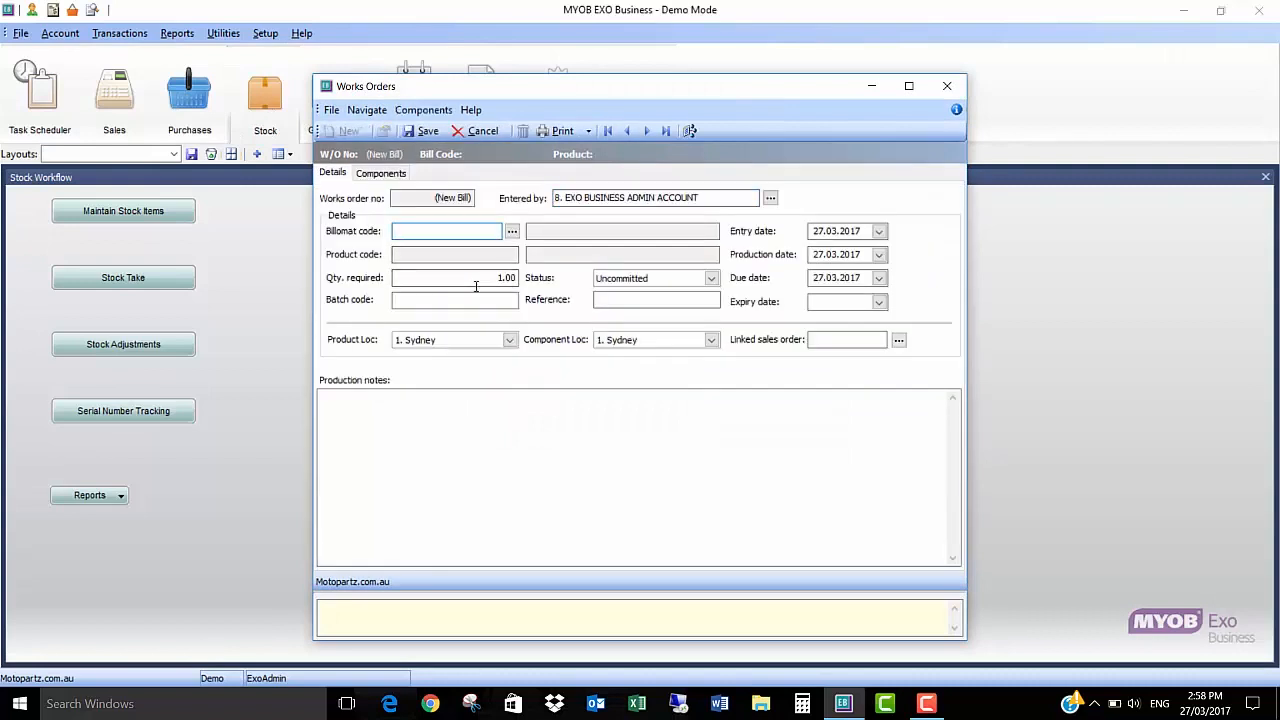
{"action": "type", "text": "MOTOR"}
{"action": "key", "text": "Return"}
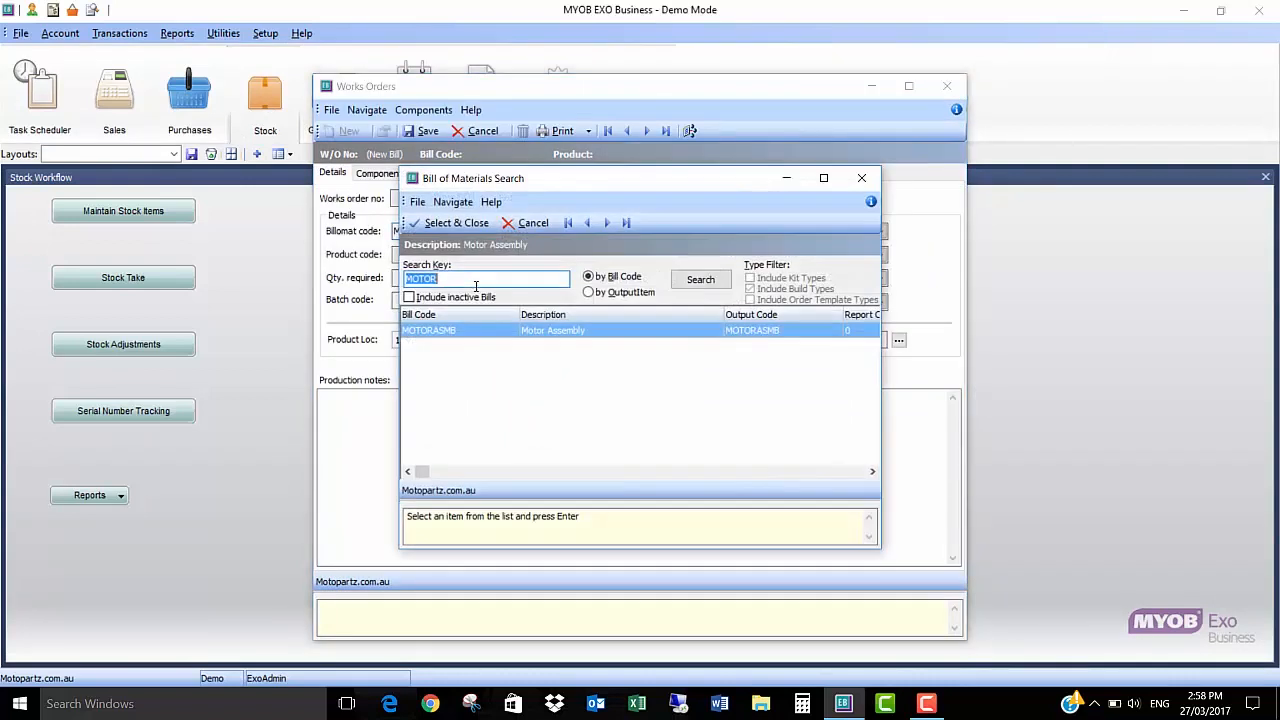
{"action": "left_click", "coordinate": [575, 337]}
{"action": "type", "text": "3"}
{"action": "key", "text": "Tab"}
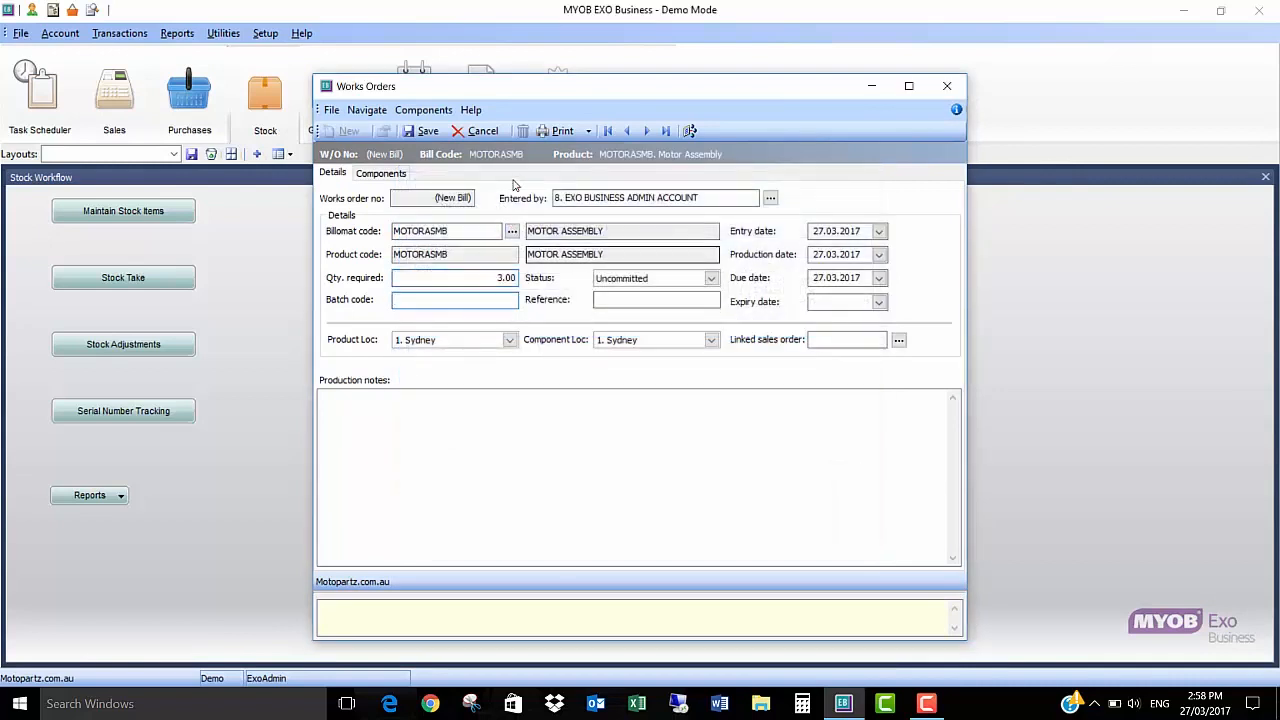
Step: Load the works order's components and set their used quantities equal to the required quantities
{"action": "left_click", "coordinate": [398, 172]}
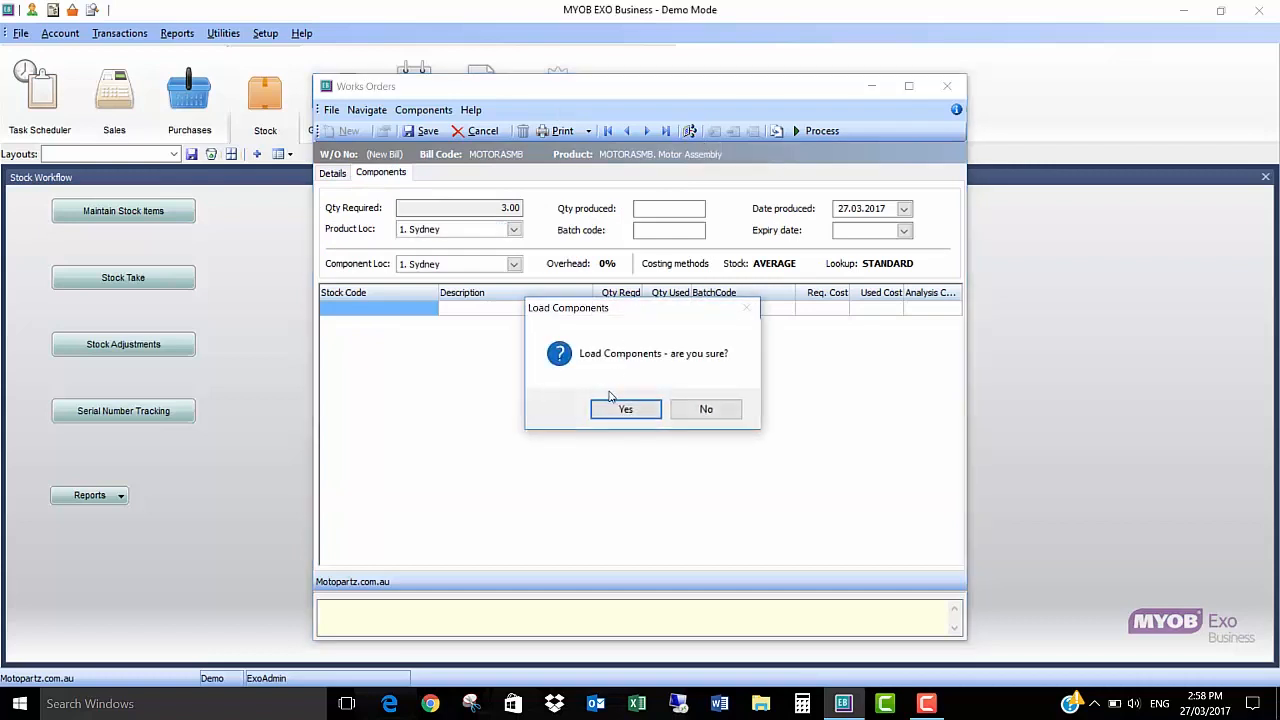
{"action": "left_click", "coordinate": [612, 405]}
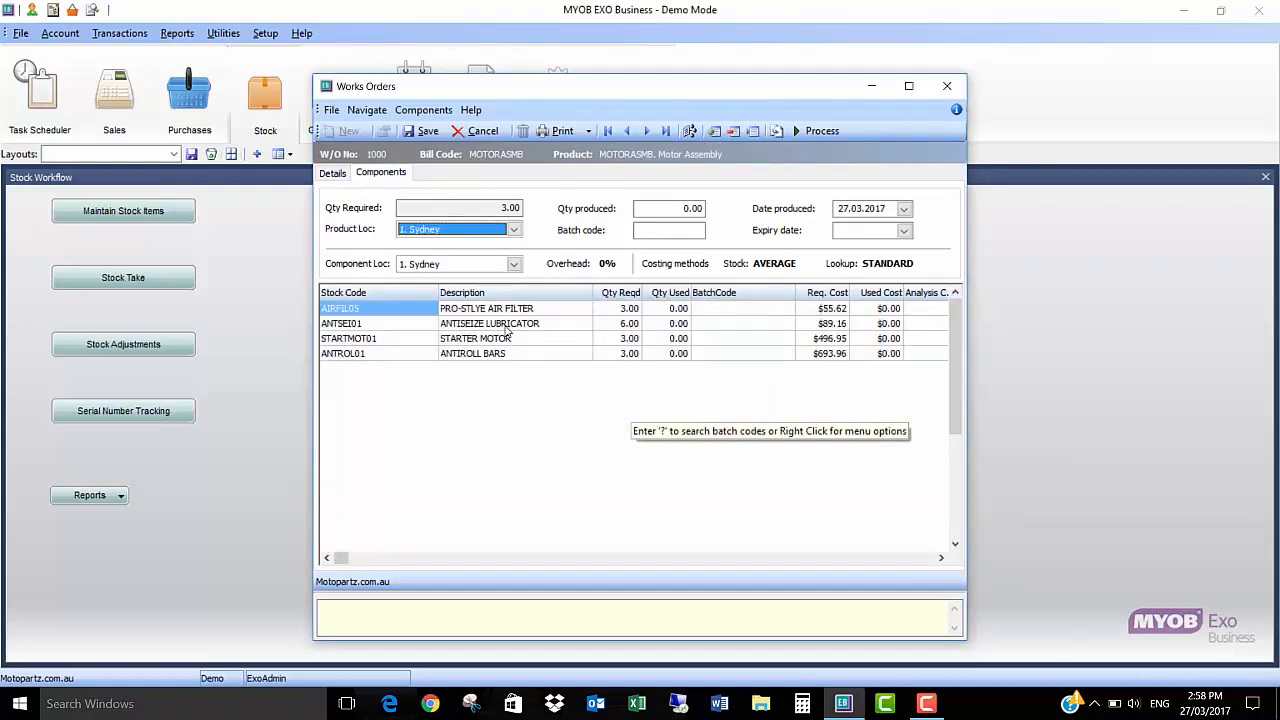
{"action": "left_click", "coordinate": [777, 131]}
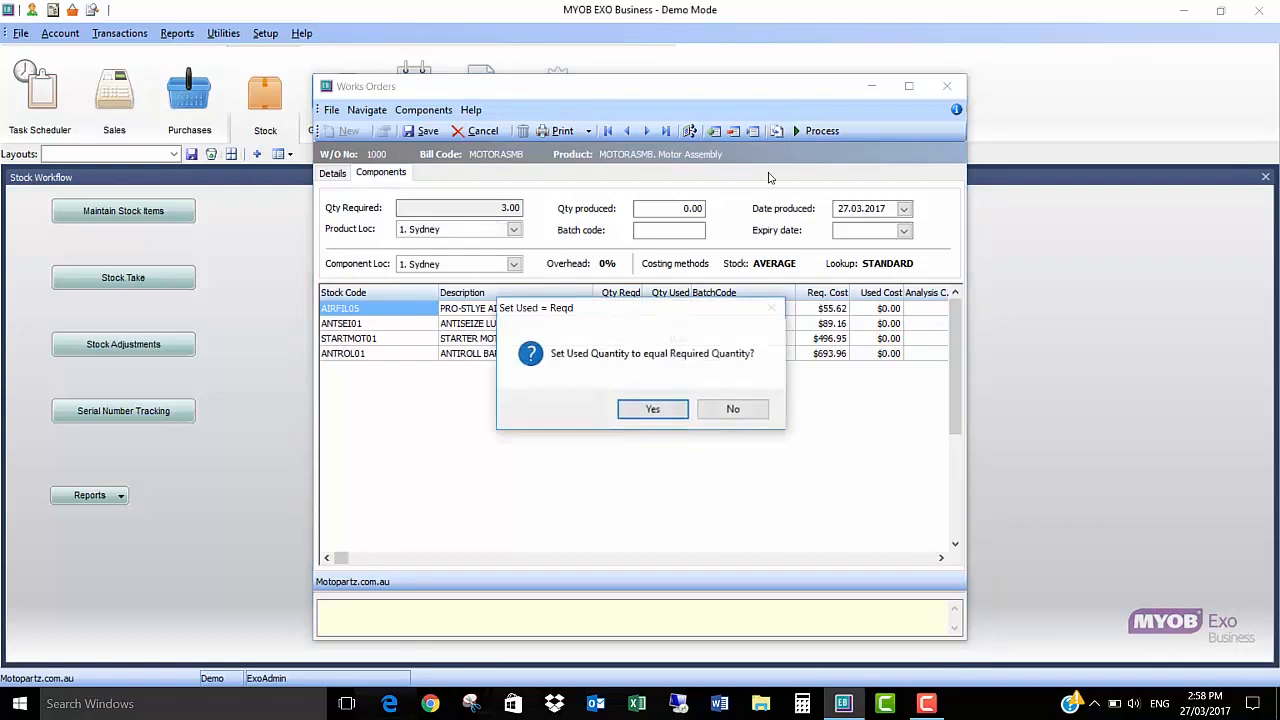
{"action": "left_click", "coordinate": [652, 409]}
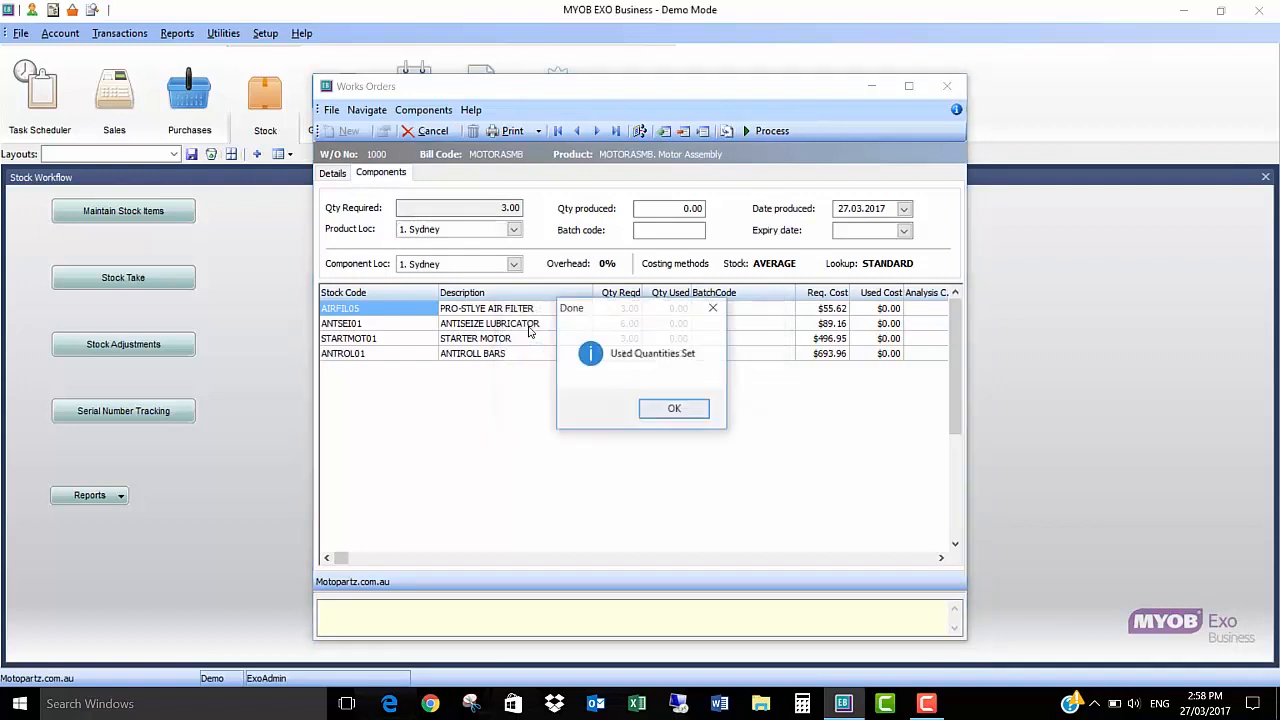
{"action": "left_click", "coordinate": [670, 409]}
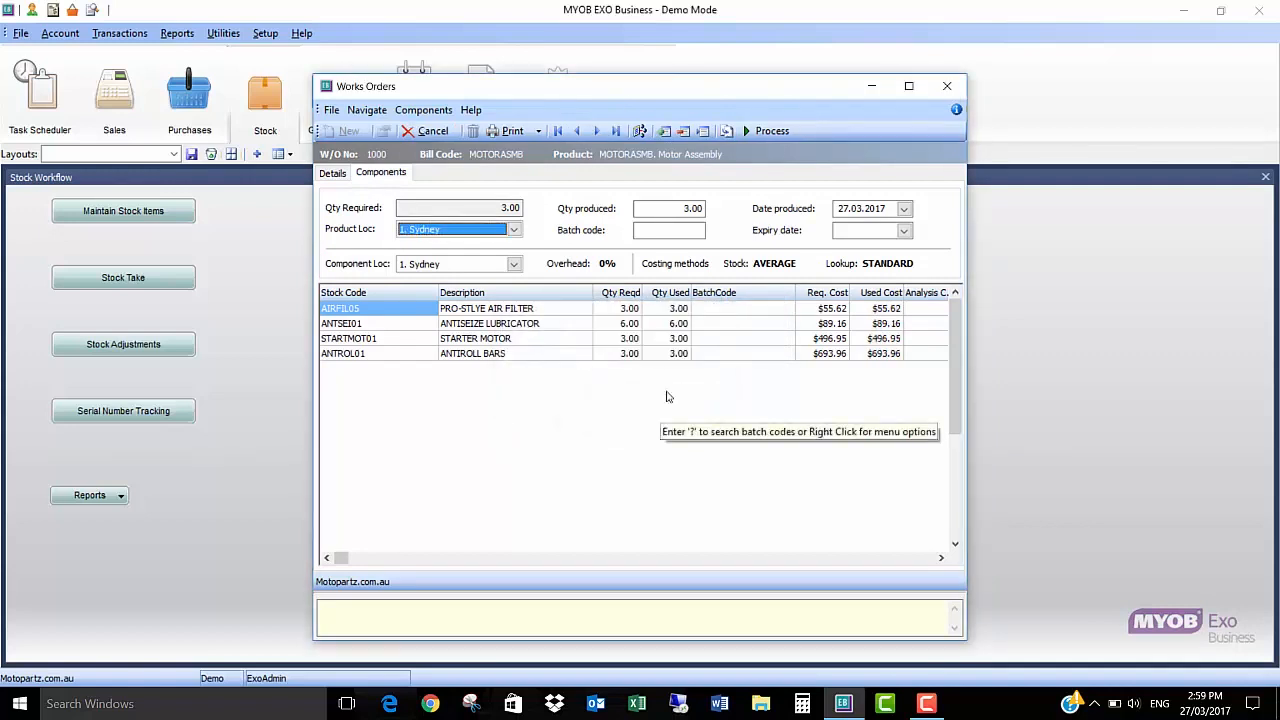
Step: Process the motor assembly works order and close the works orders window
{"action": "left_click", "coordinate": [766, 131]}
{"action": "left_click", "coordinate": [716, 412]}
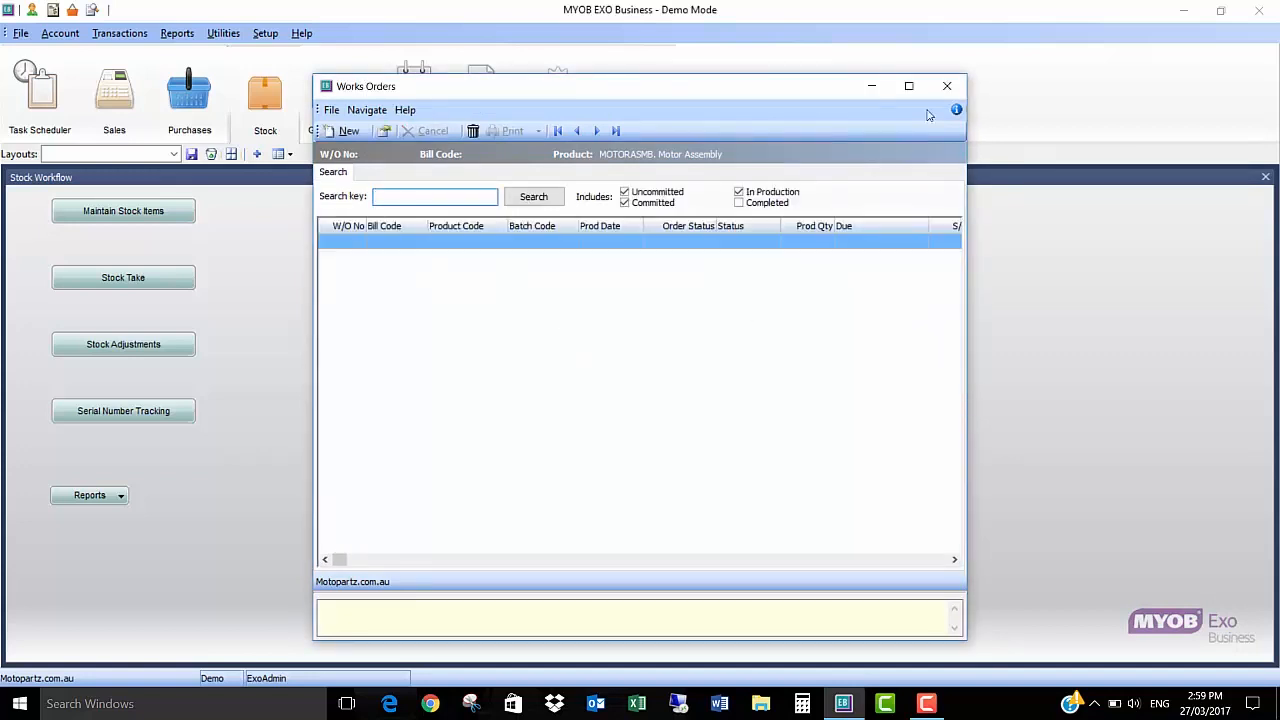
{"action": "left_click", "coordinate": [947, 85]}
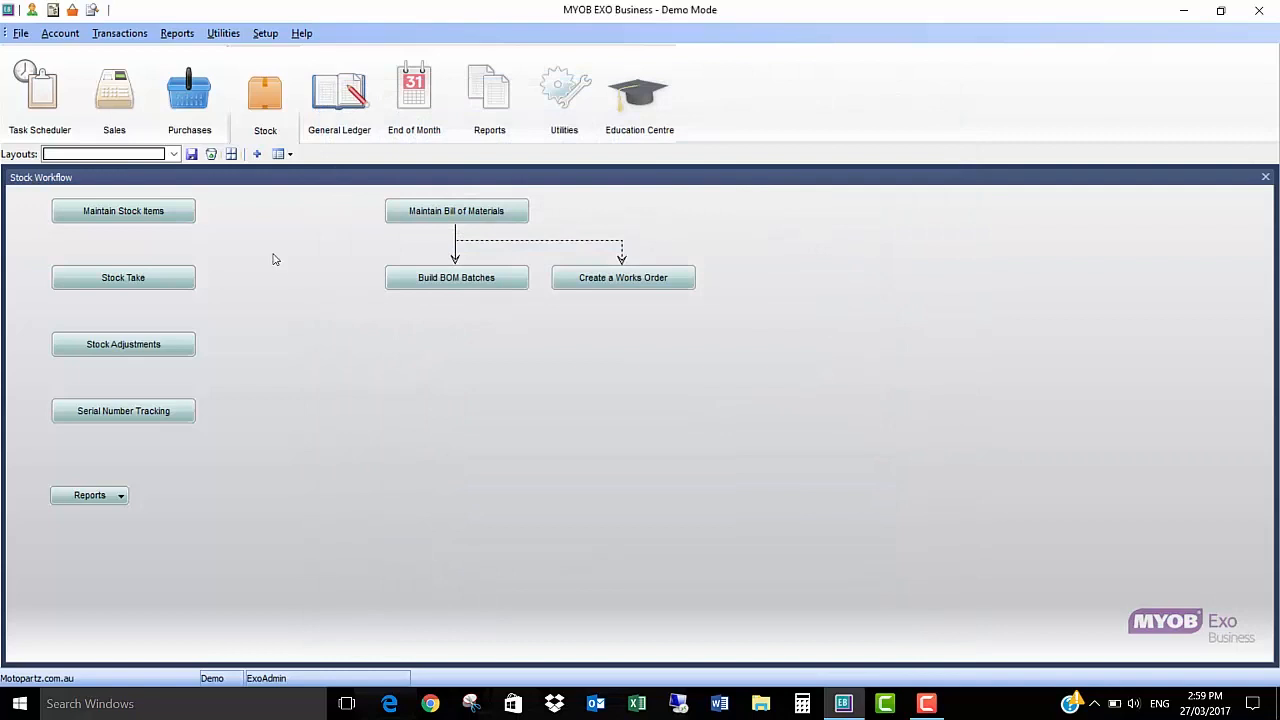
Step: Open the parameters of the Stock Sales report and set its starting period to March 2017
{"action": "left_click", "coordinate": [168, 34]}
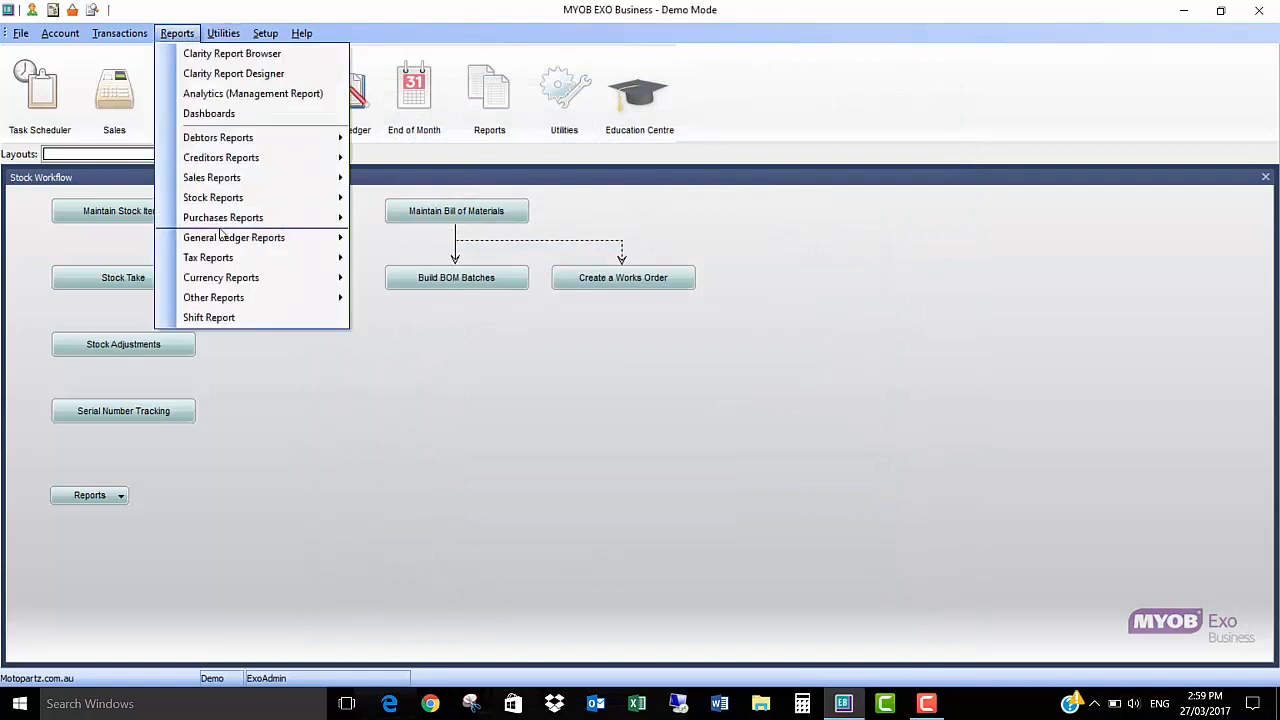
{"action": "mouse_move", "coordinate": [257, 177]}
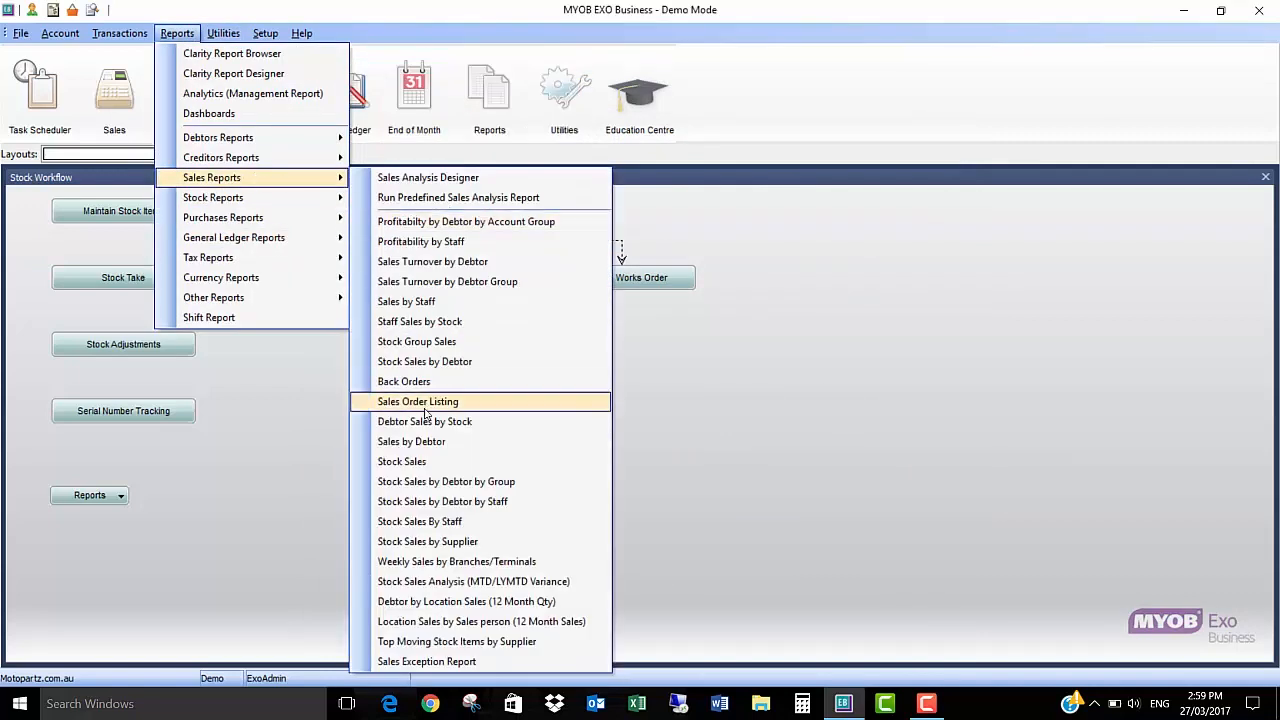
{"action": "left_click", "coordinate": [340, 372]}
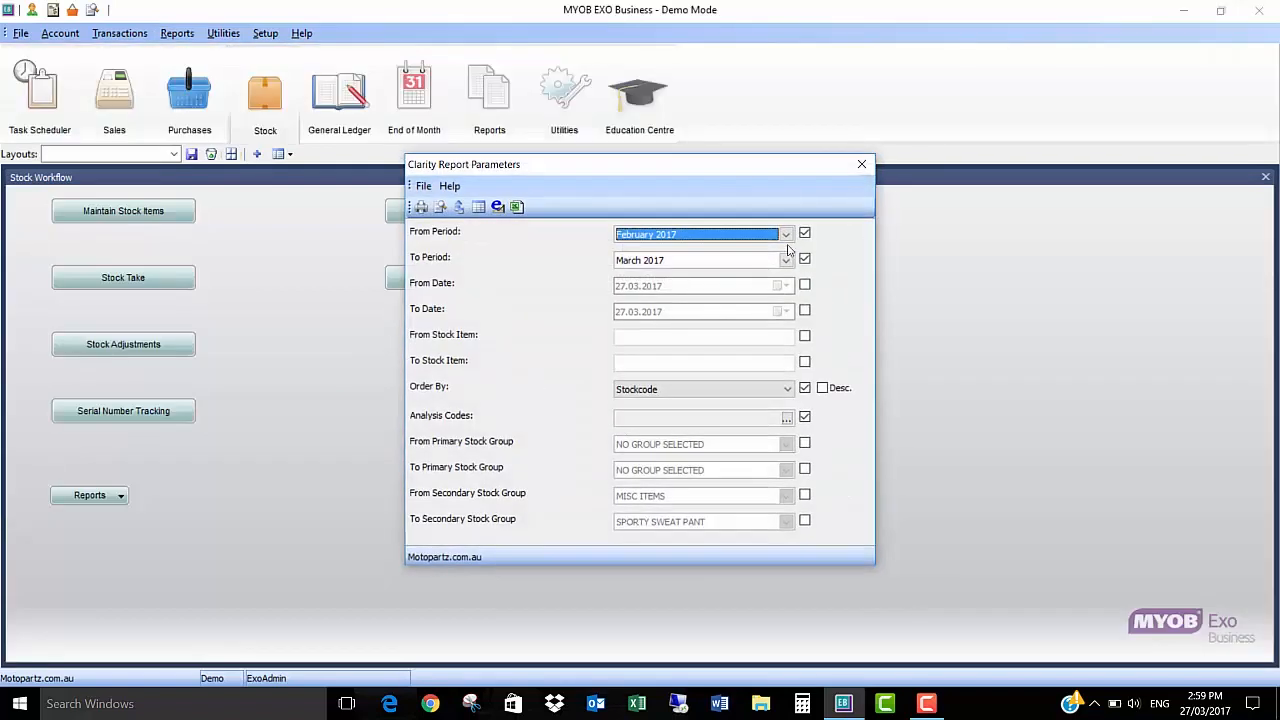
{"action": "left_click", "coordinate": [786, 234]}
{"action": "left_click", "coordinate": [650, 249]}
Step: Limit the Stock Sales report to stock item MOTORASMB as both the first and last item of the range
{"action": "left_click", "coordinate": [804, 336]}
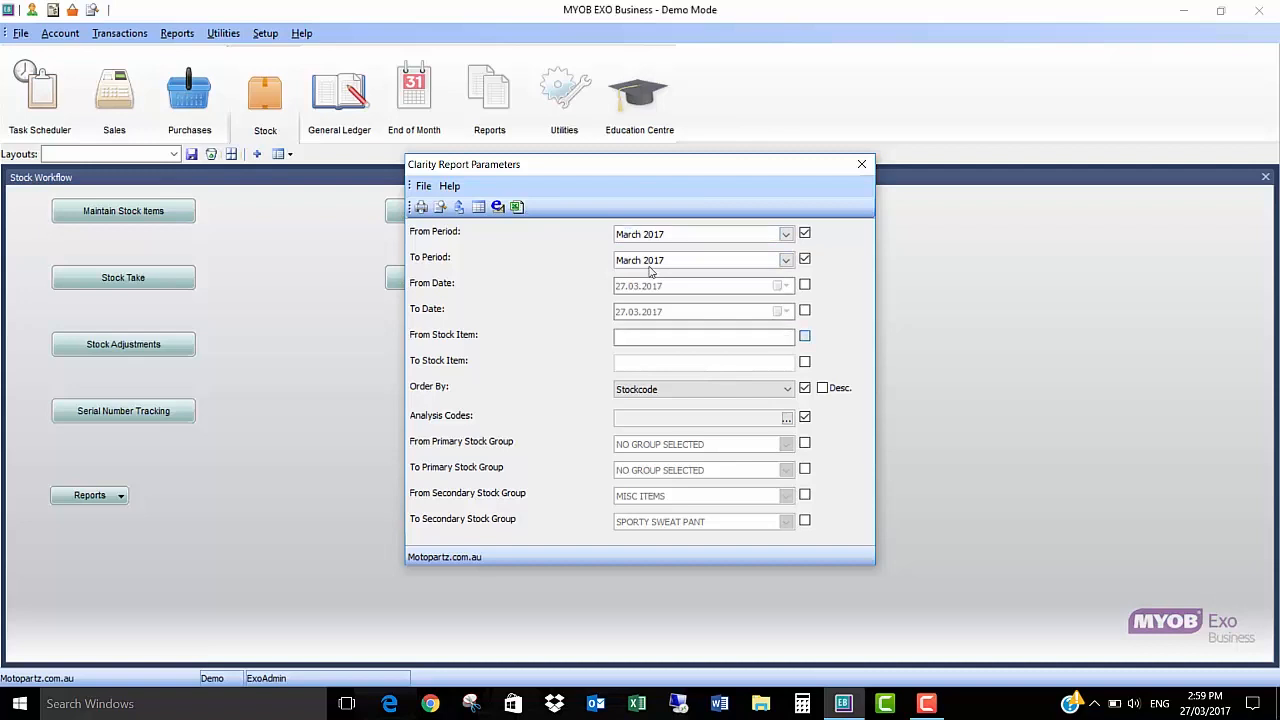
{"action": "type", "text": "MTOR"}
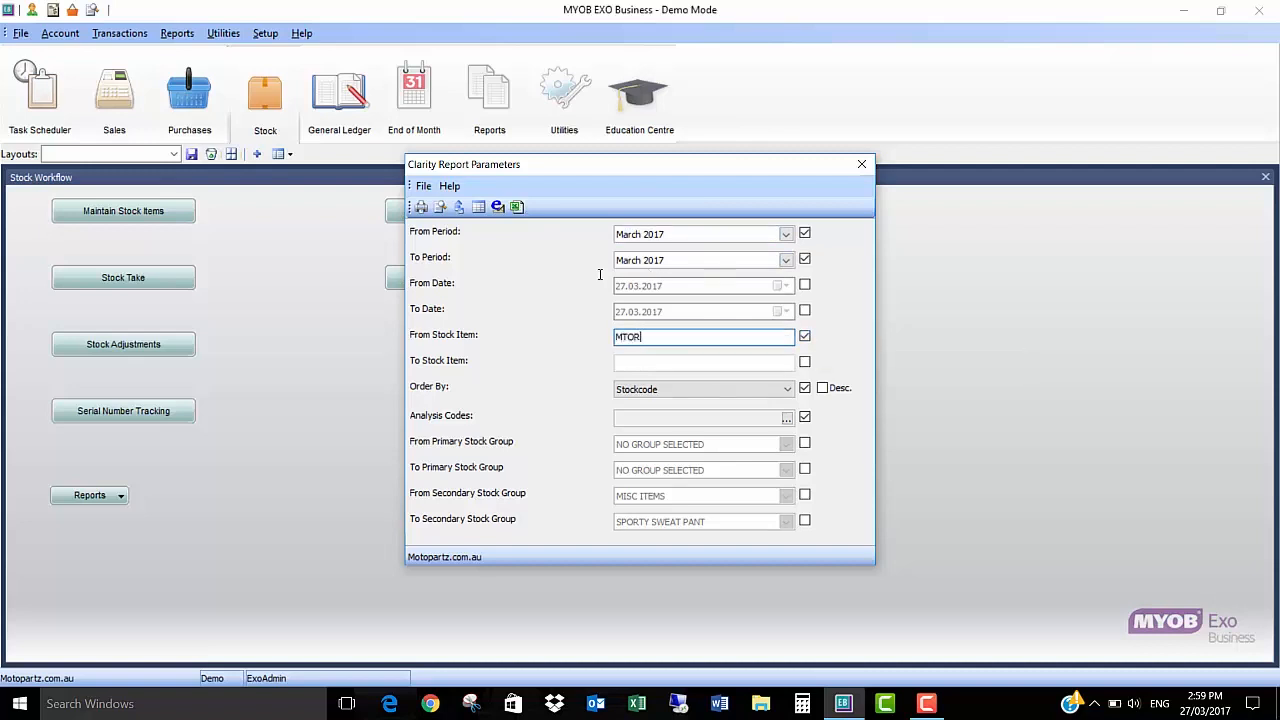
{"action": "type", "text": "TORASMB"}
{"action": "key", "text": "Tab"}
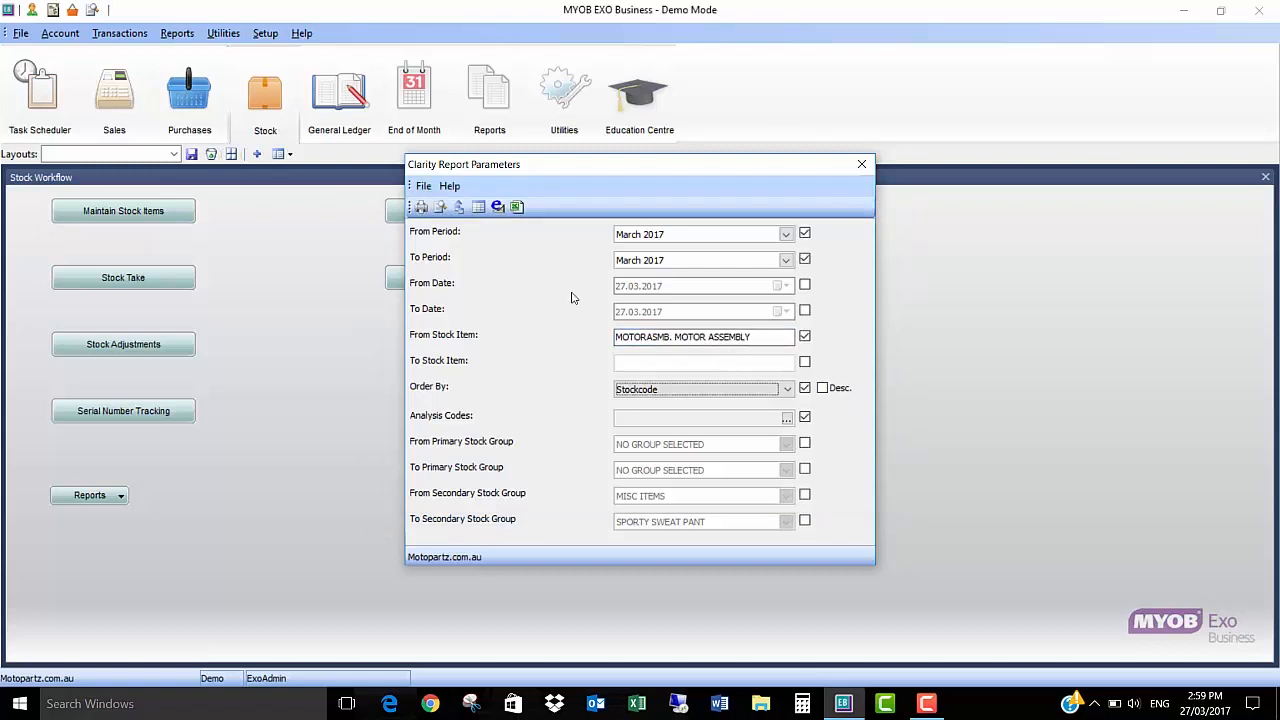
{"action": "left_click", "coordinate": [805, 363]}
{"action": "type", "text": "MOTORASMB"}
{"action": "key", "text": "Tab"}
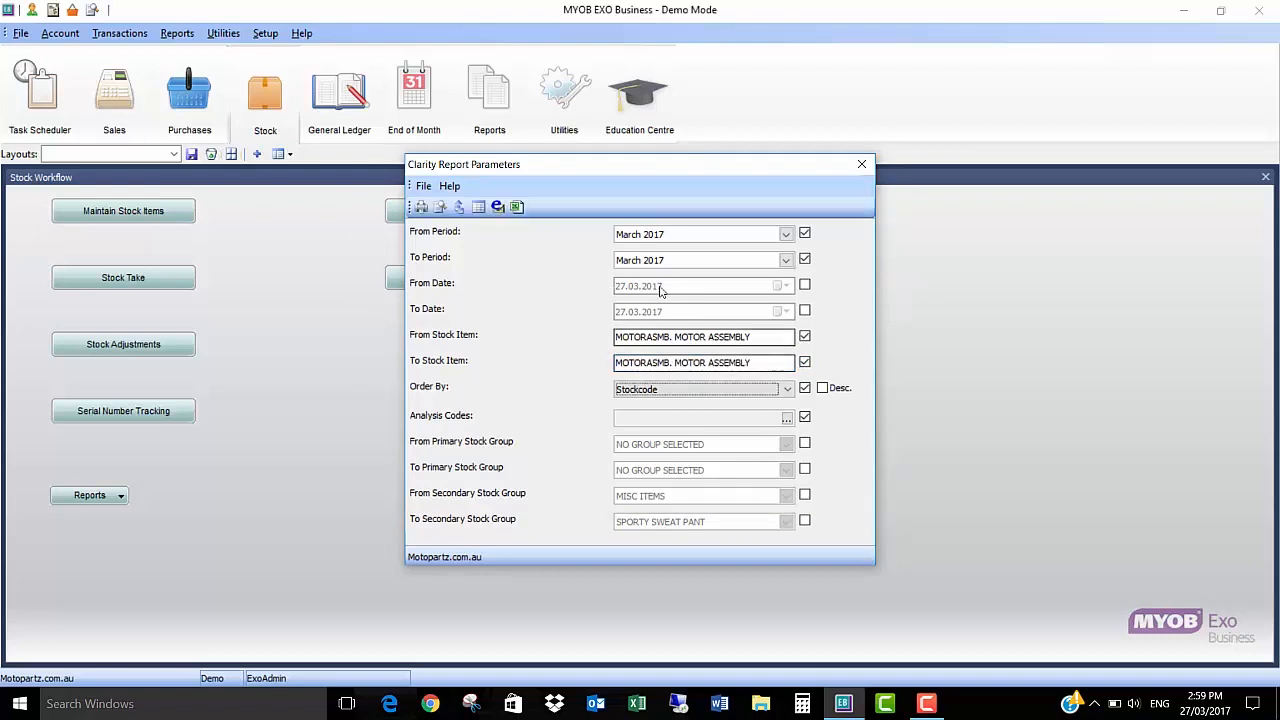
Step: Preview the March 2017 Stock Sales report for the motor assembly, and close the preview and report parameters
{"action": "left_click", "coordinate": [440, 206]}
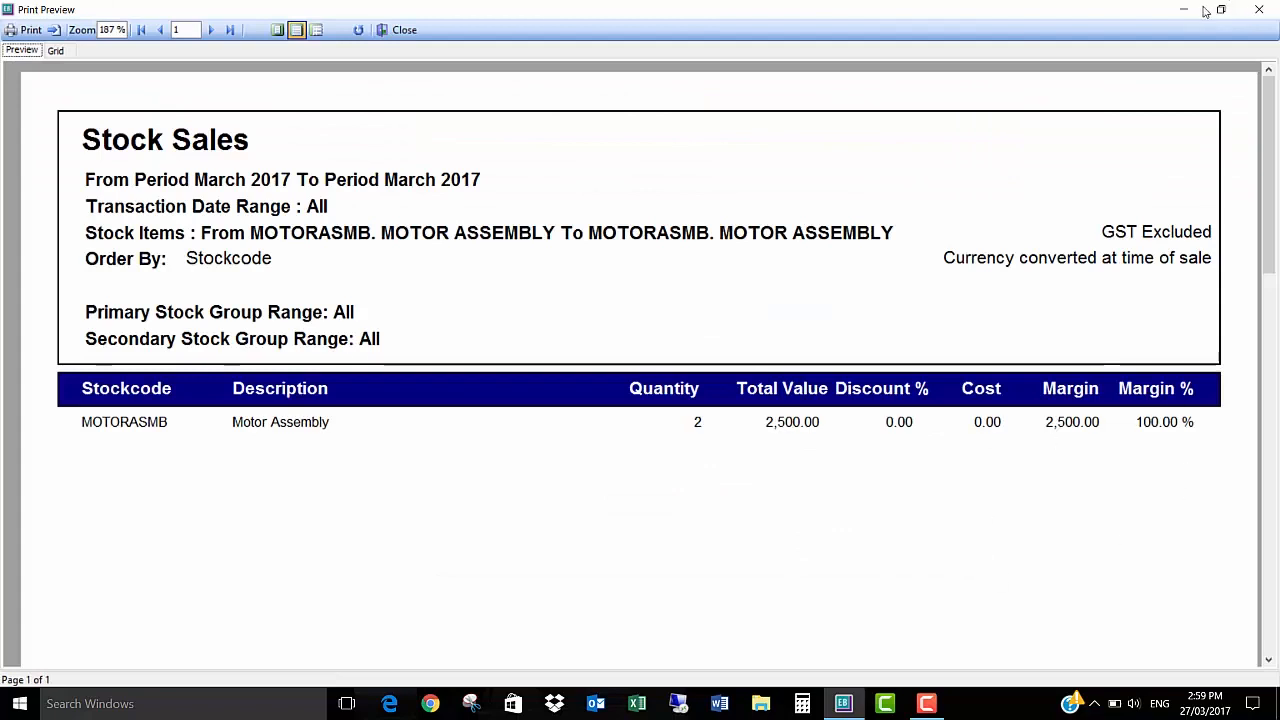
{"action": "left_click", "coordinate": [1259, 9]}
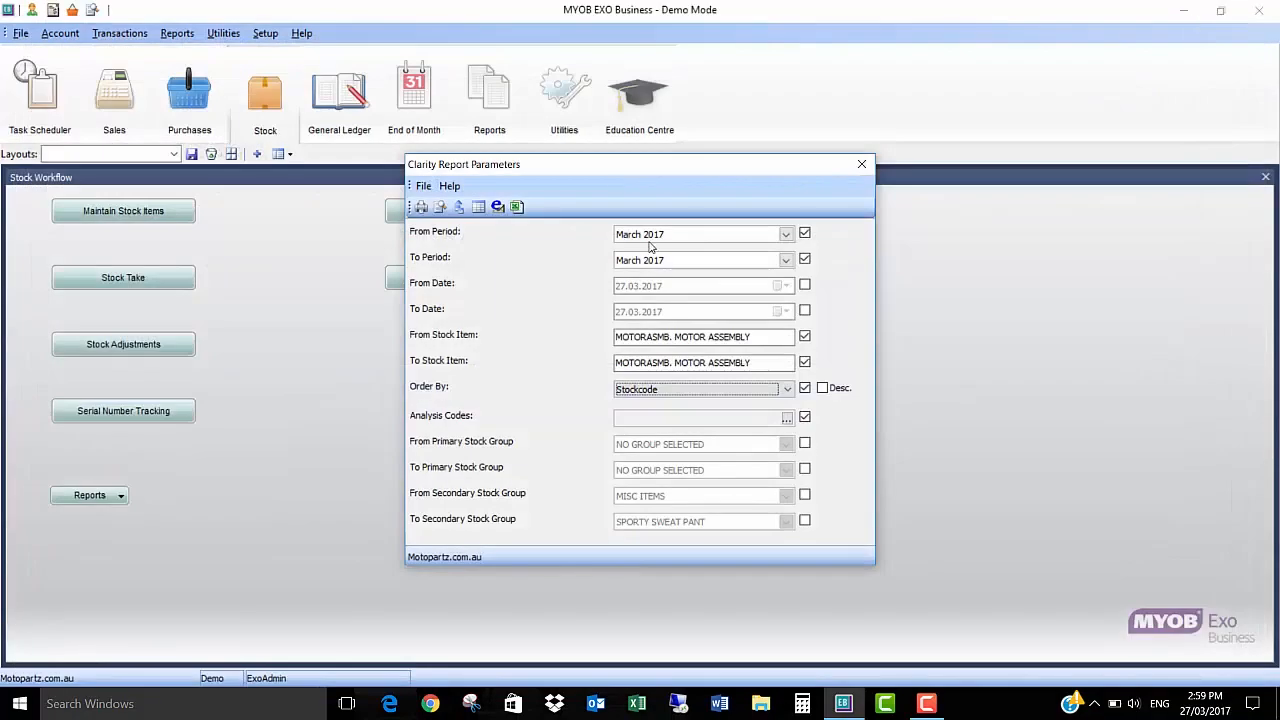
{"action": "left_click", "coordinate": [862, 164]}
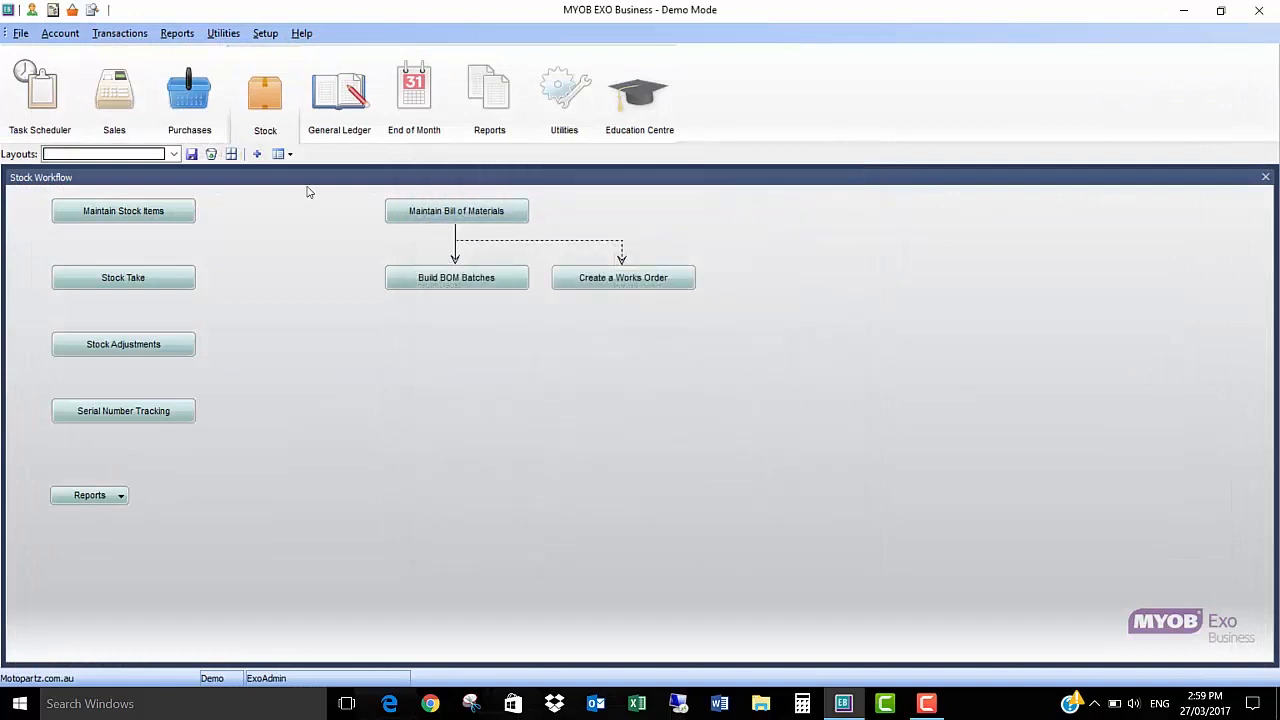
Step: Create a new debtor invoice, decline the M-Powered Services sign-up, and pick the individual retail customer's account from the account search
{"action": "left_click", "coordinate": [122, 95]}
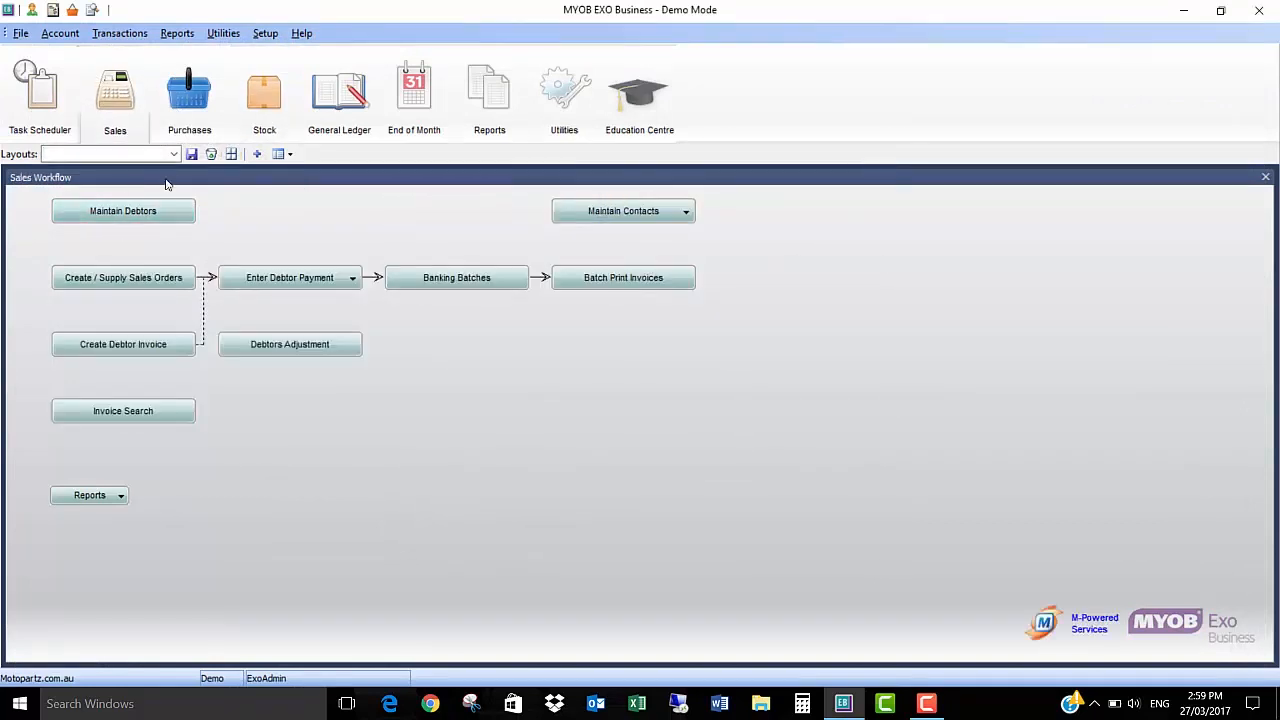
{"action": "left_click", "coordinate": [127, 345]}
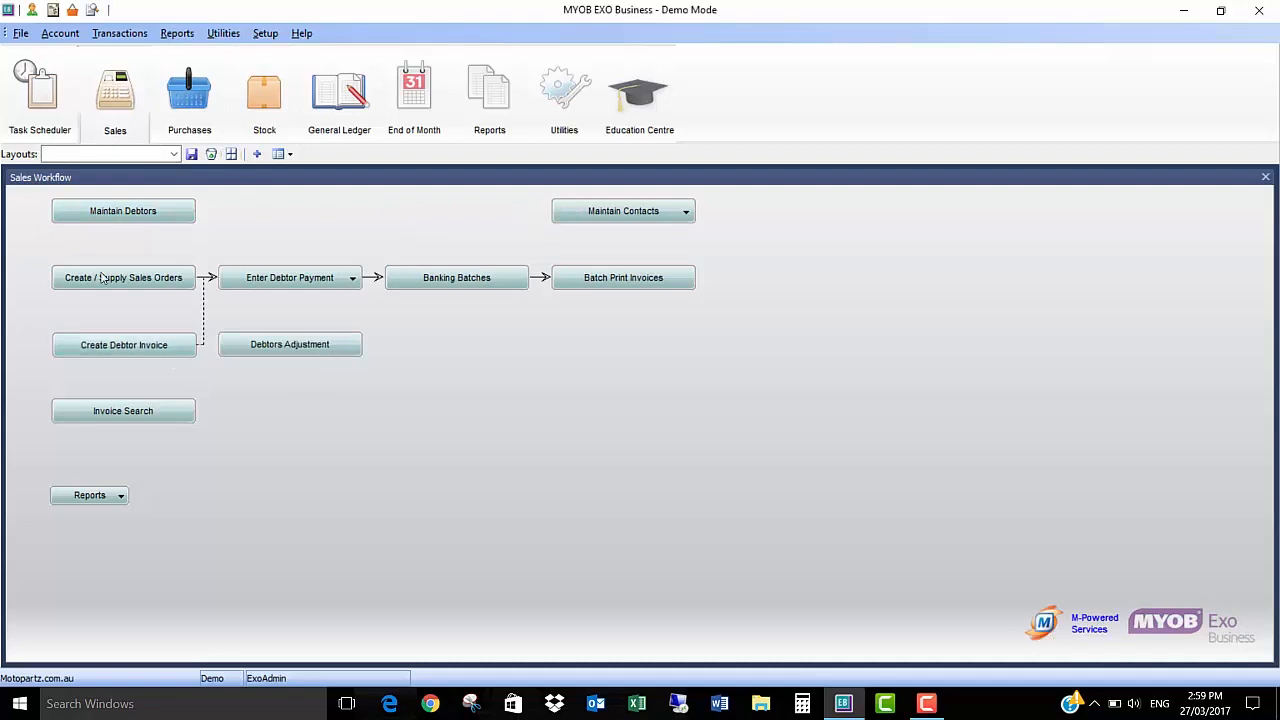
{"action": "left_click", "coordinate": [255, 98]}
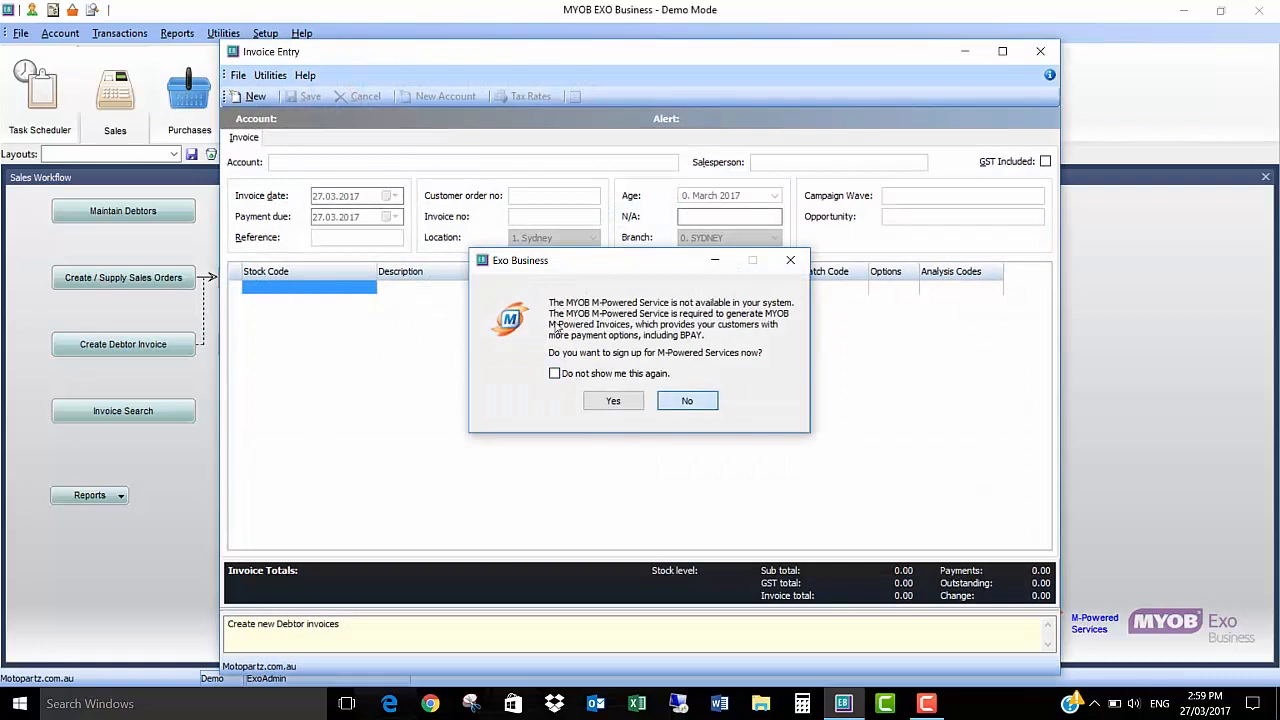
{"action": "left_click", "coordinate": [697, 404]}
{"action": "type", "text": "?"}
{"action": "key", "text": "Return"}
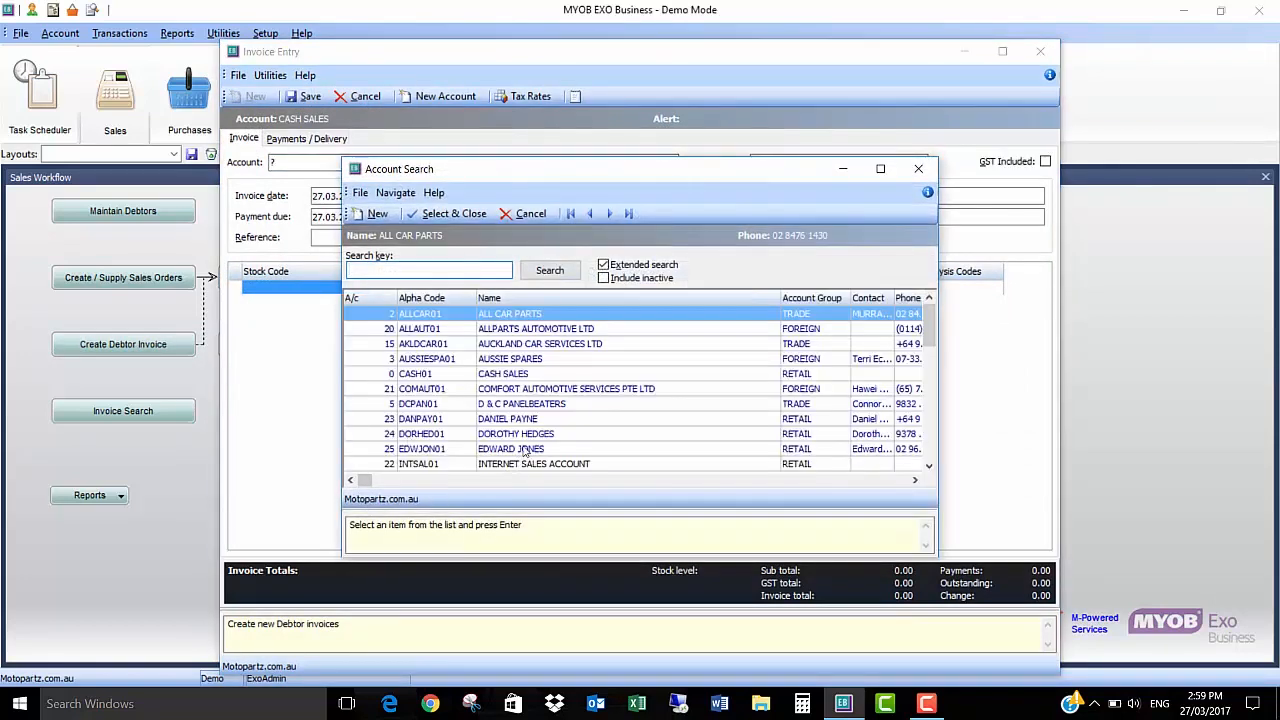
{"action": "double_click", "coordinate": [520, 449]}
Step: Date the invoice 27.02.2017 and update its accounting period to match the transaction date
{"action": "left_click", "coordinate": [334, 199]}
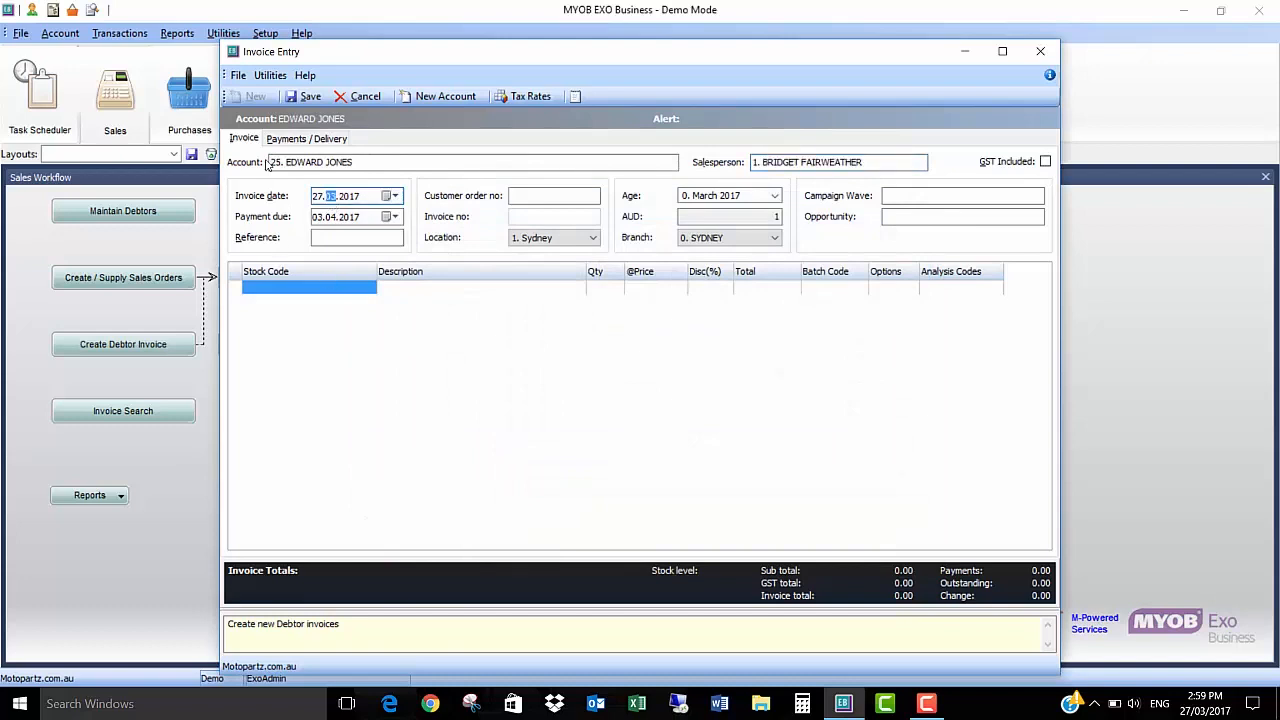
{"action": "left_click", "coordinate": [283, 296]}
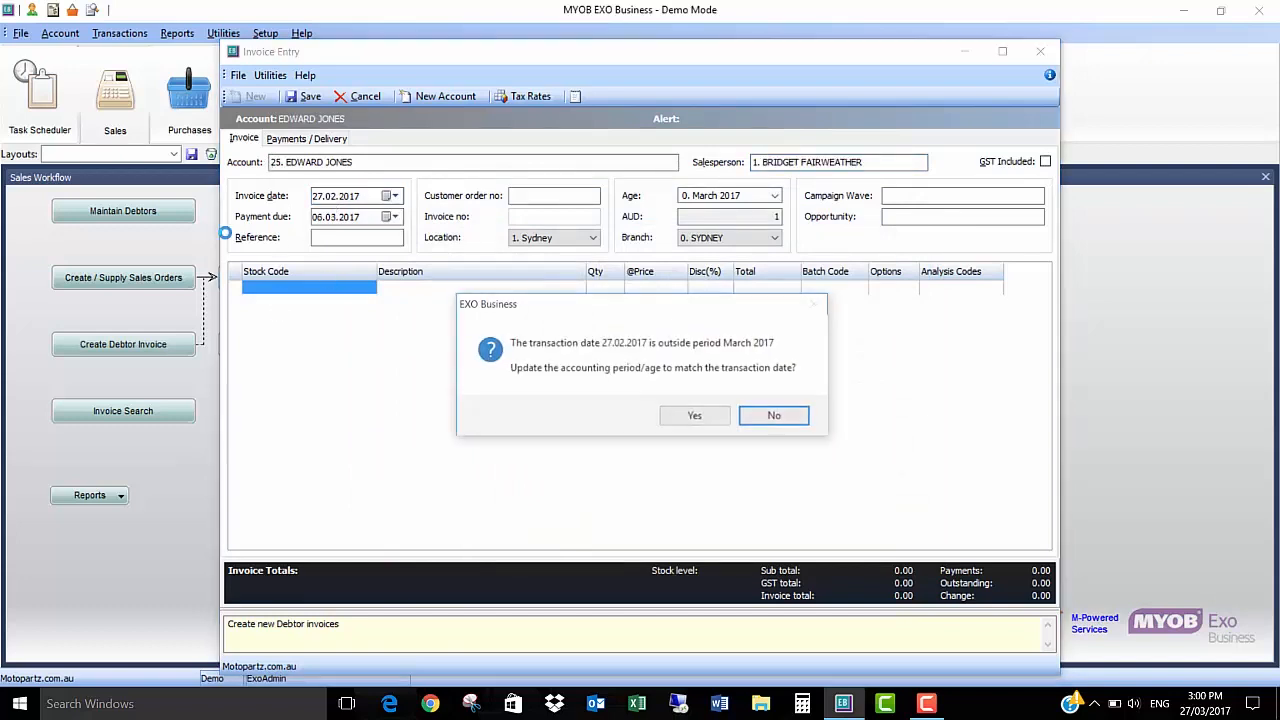
{"action": "left_click", "coordinate": [696, 414]}
Step: Add a line for stock item GASB with quantity 1 and a price of 100.00 to the invoice
{"action": "type", "text": "GASB"}
{"action": "key", "text": "Return"}
{"action": "key", "text": "Return"}
{"action": "key", "text": "Return"}
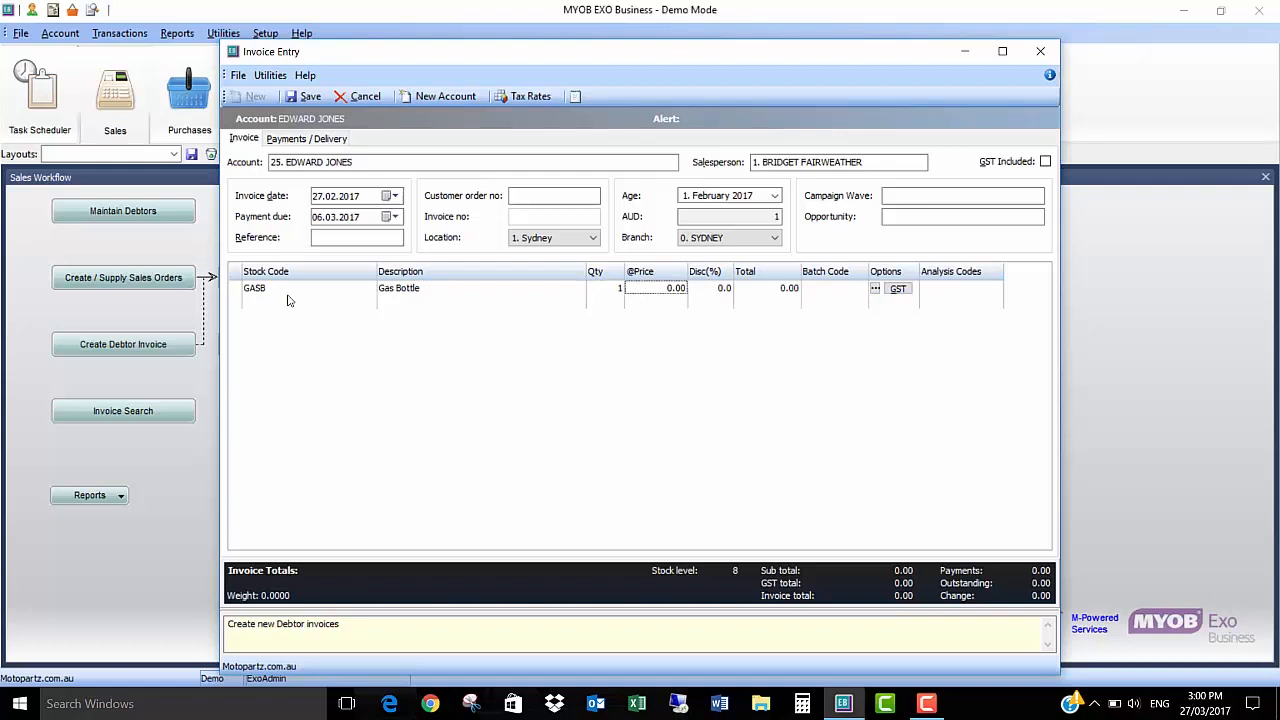
{"action": "type", "text": "100"}
{"action": "key", "text": "Return"}
{"action": "key", "text": "Return"}
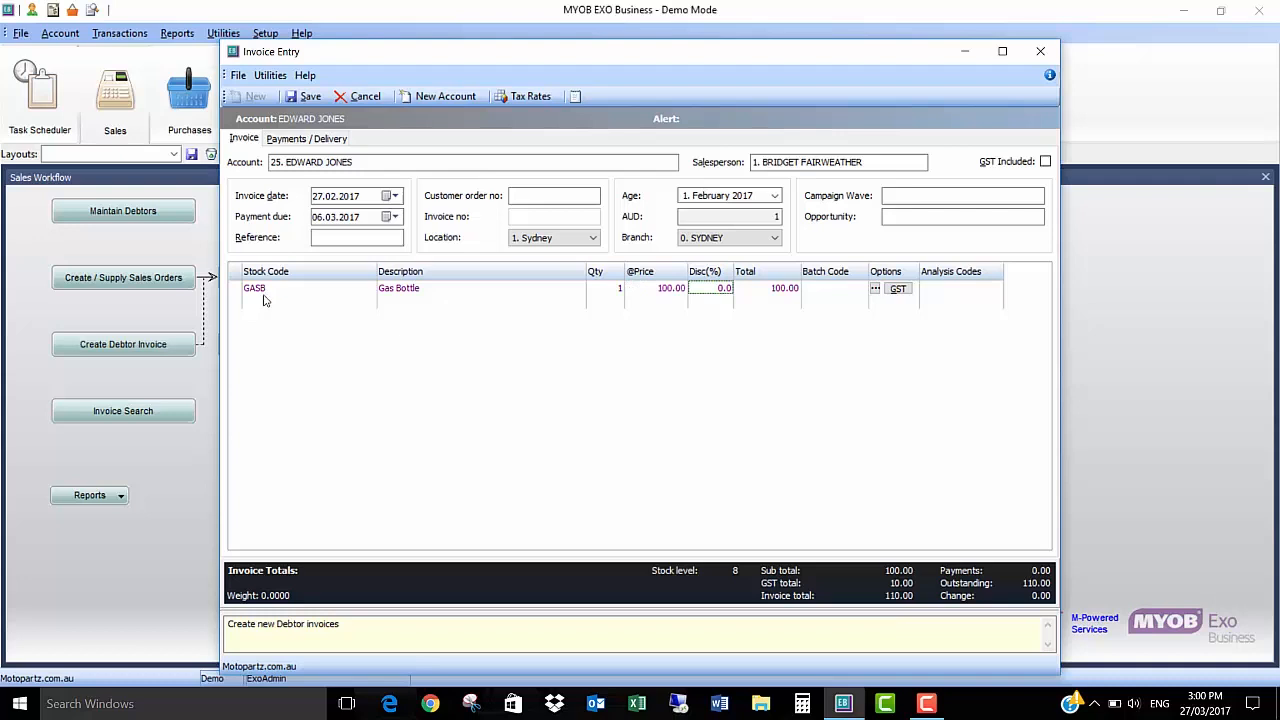
Step: Add a line for MOTORASMB, found by searching for MOTOR, with quantity 1 and a price of 1000.00
{"action": "type", "text": "MO"}
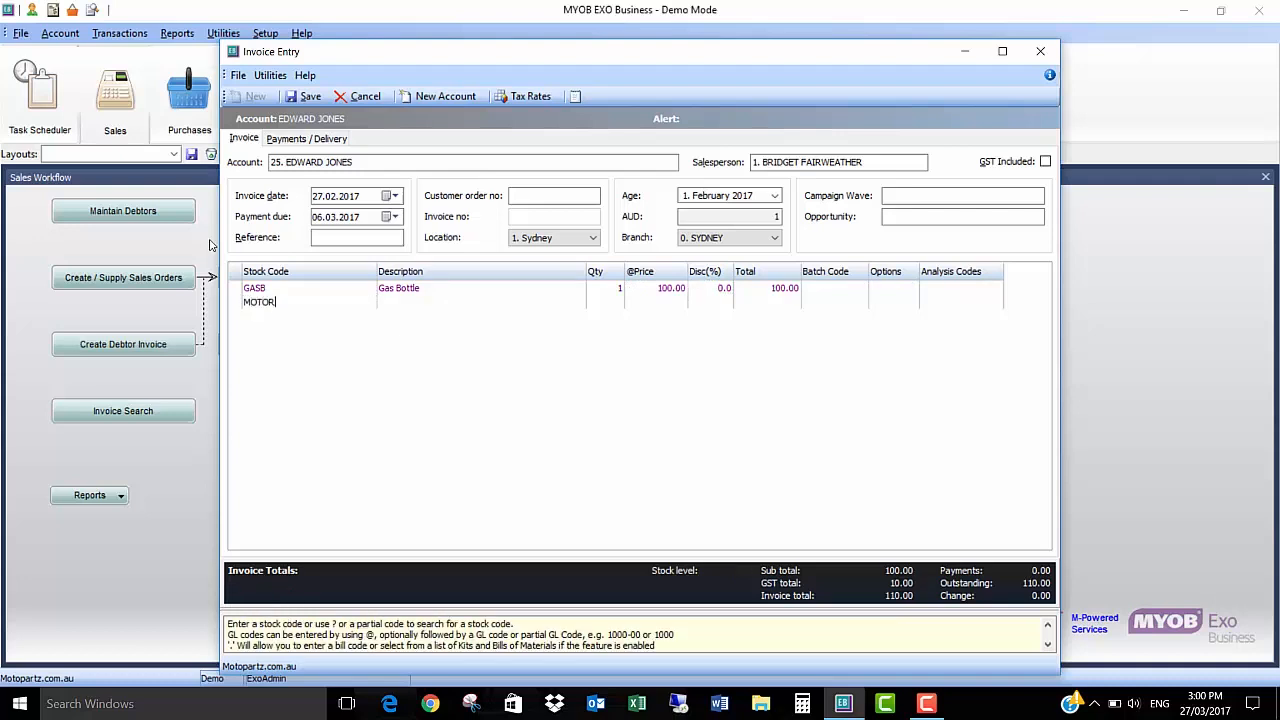
{"action": "type", "text": "TOR"}
{"action": "key", "text": "Return"}
{"action": "left_click", "coordinate": [502, 358]}
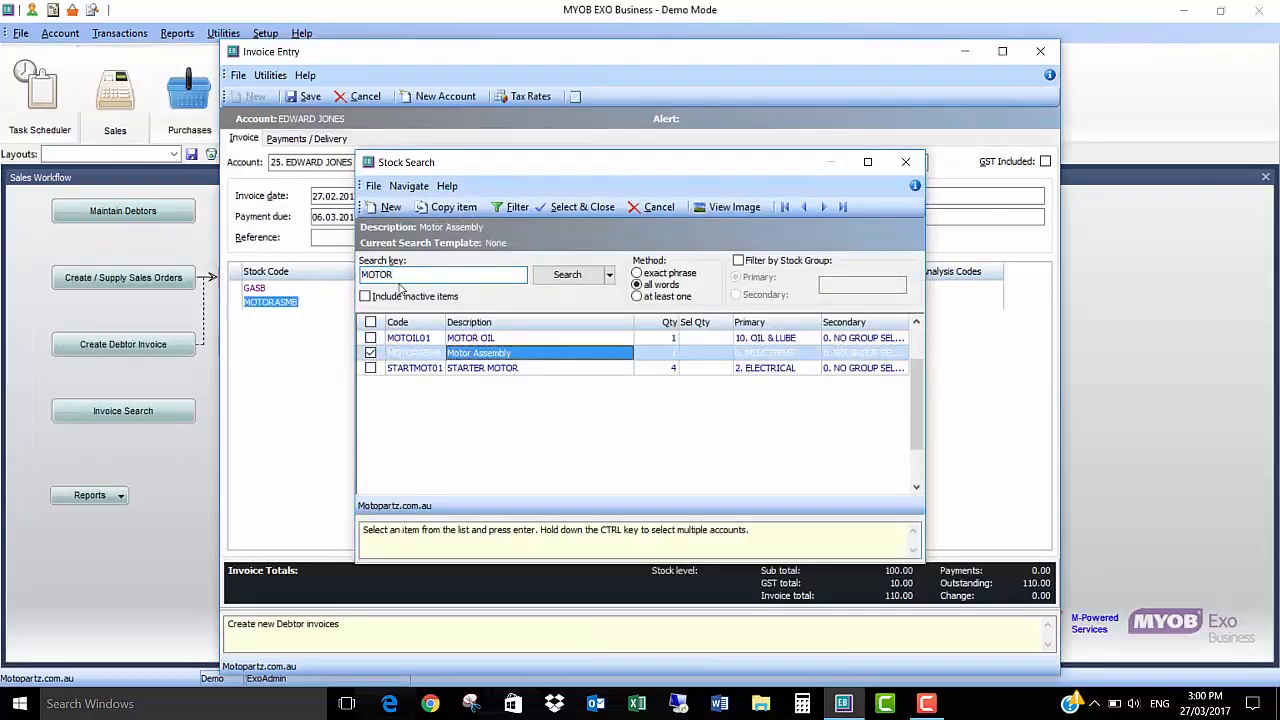
{"action": "key", "text": "Return"}
{"action": "type", "text": "100"}
{"action": "key", "text": "Tab"}
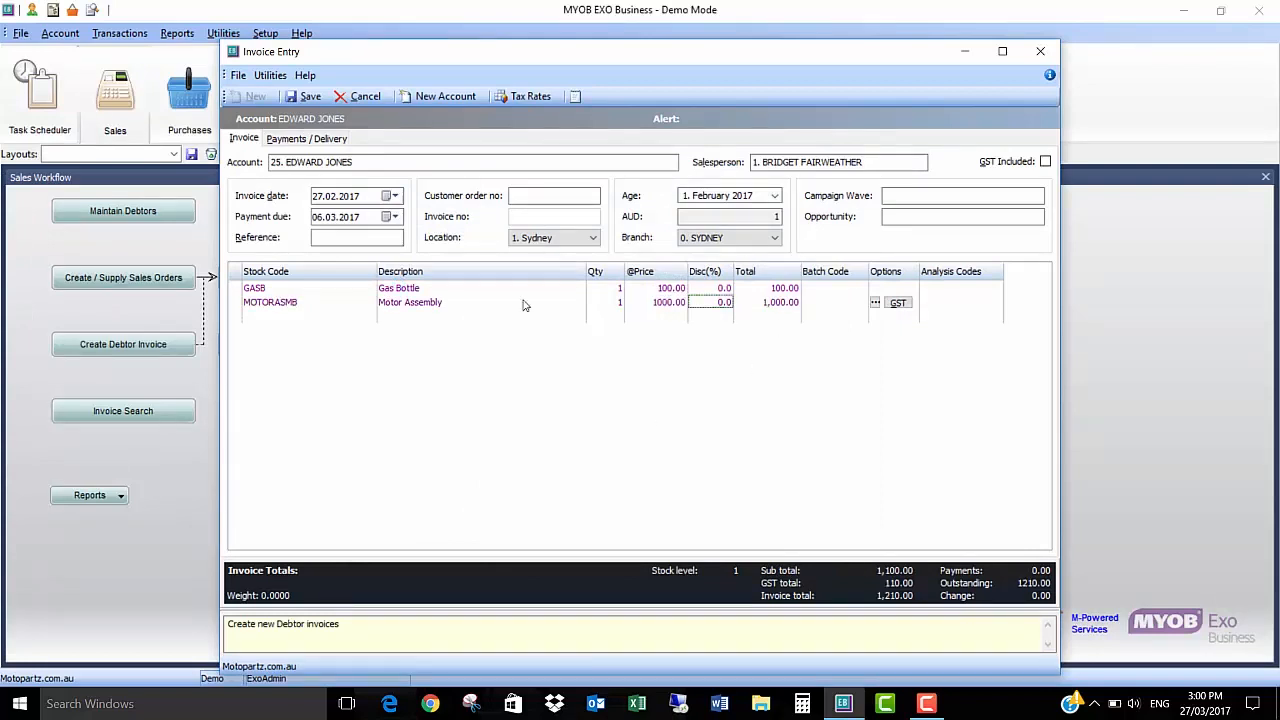
Step: Save the invoice with 9.00 freight, skipping the transaction allocation and printing, and close invoice entry
{"action": "left_click", "coordinate": [309, 97]}
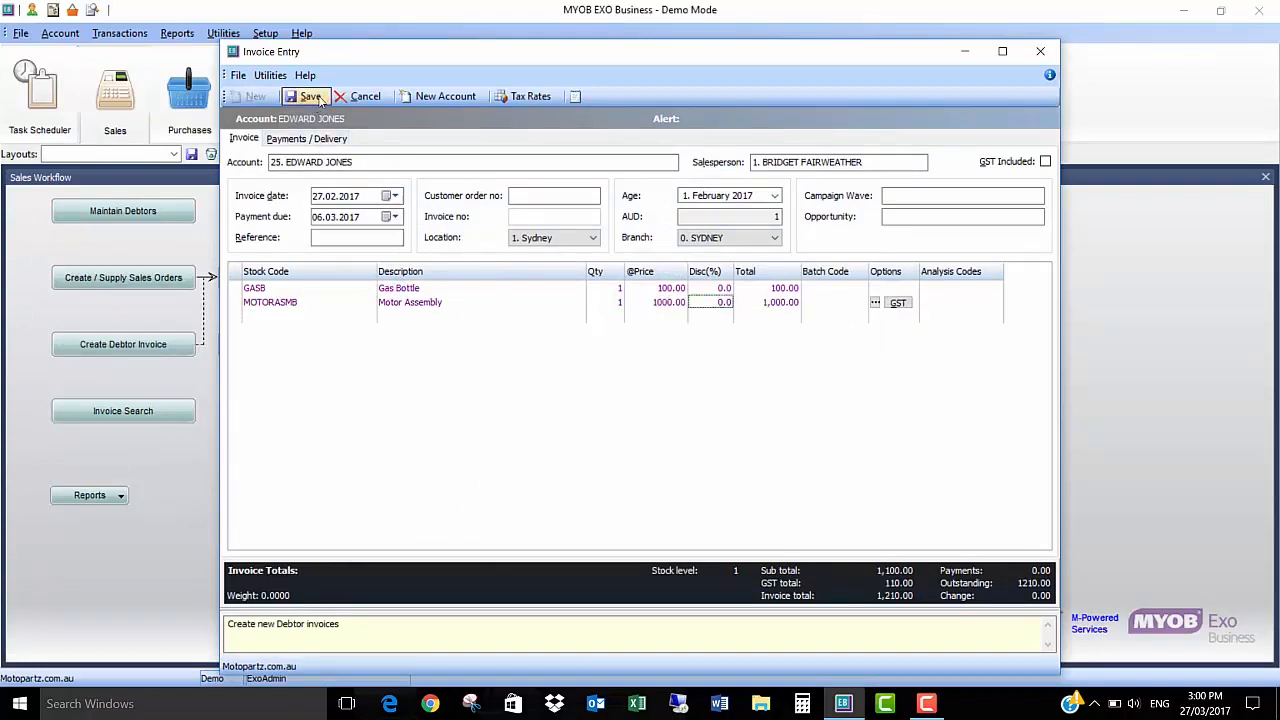
{"action": "left_click", "coordinate": [661, 393]}
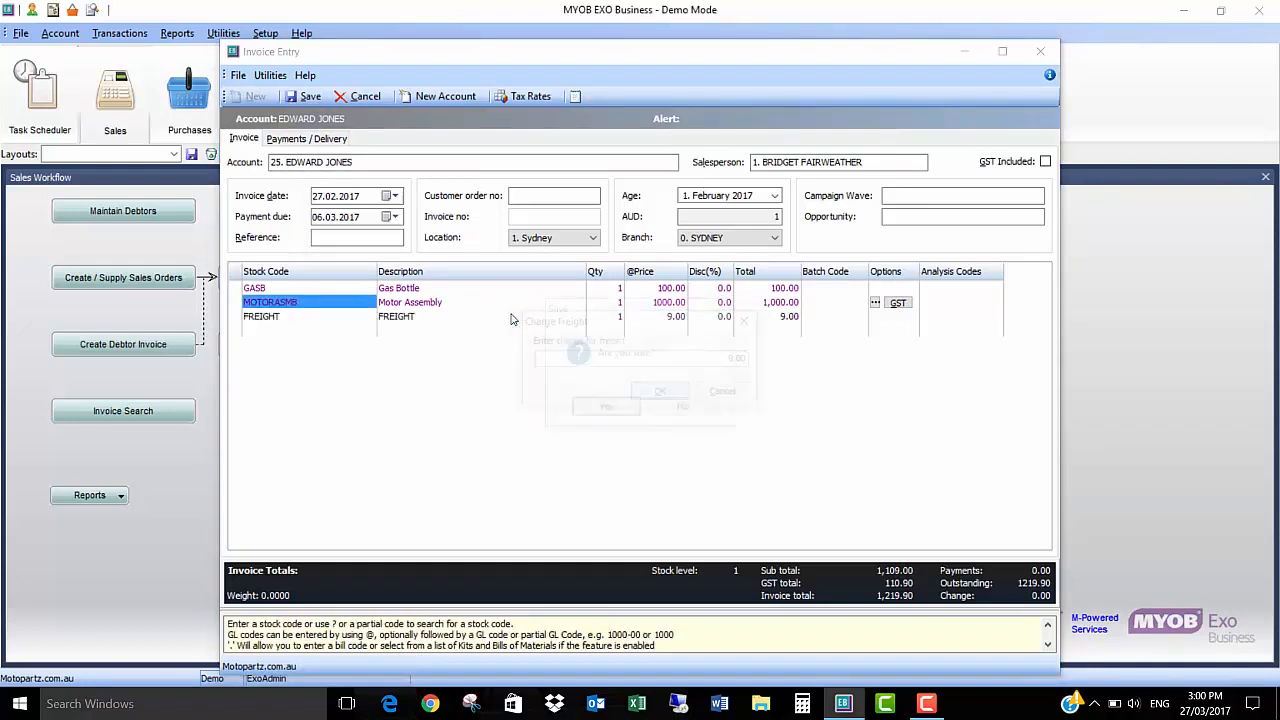
{"action": "key", "text": "Return"}
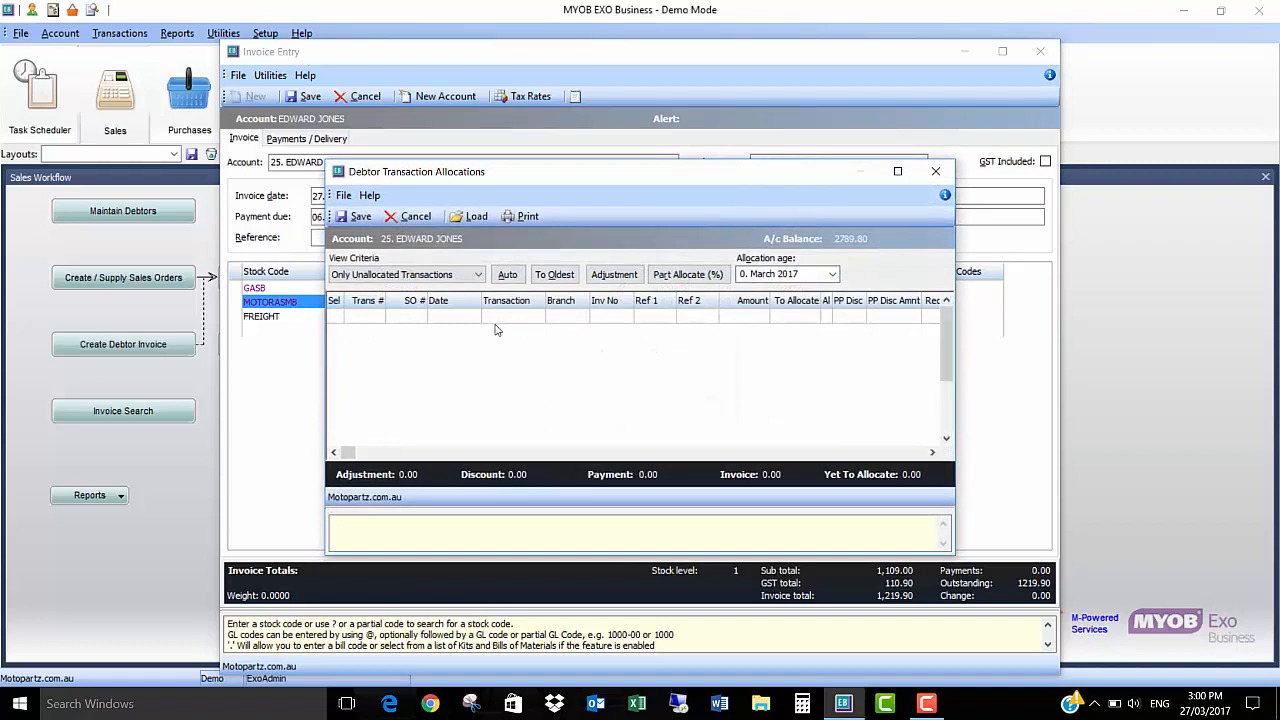
{"action": "left_click", "coordinate": [412, 217]}
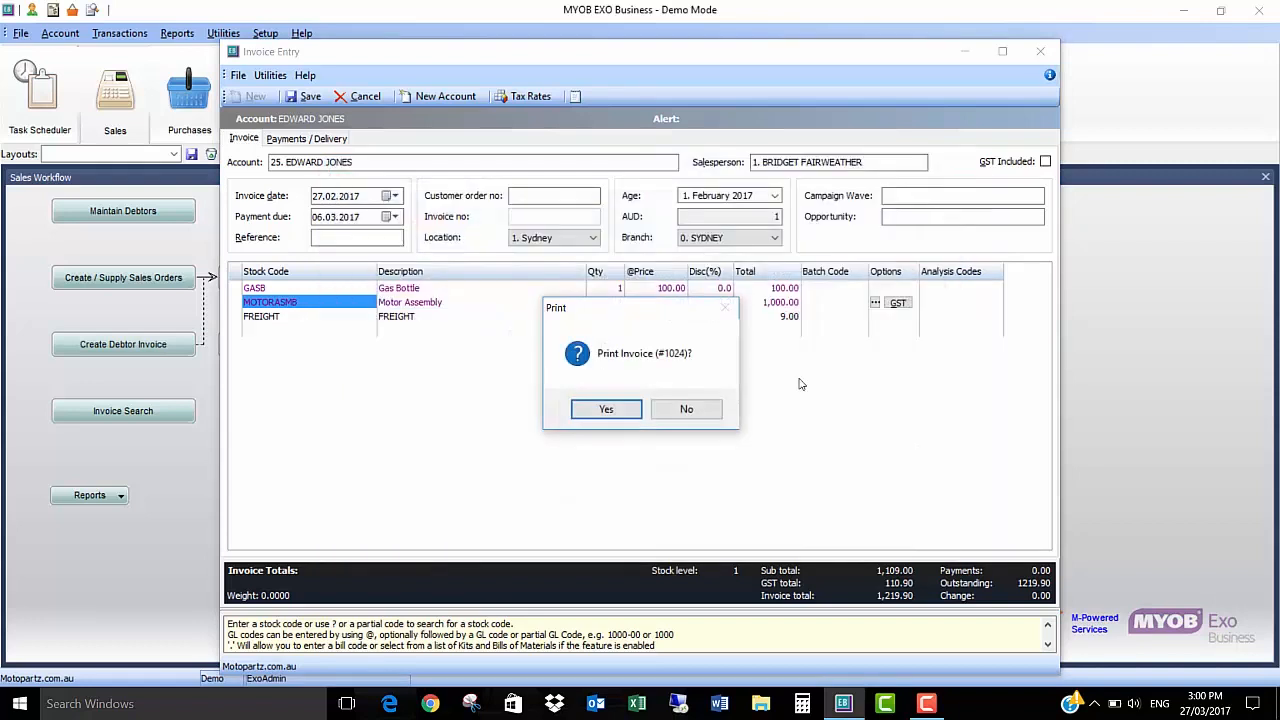
{"action": "left_click", "coordinate": [684, 410]}
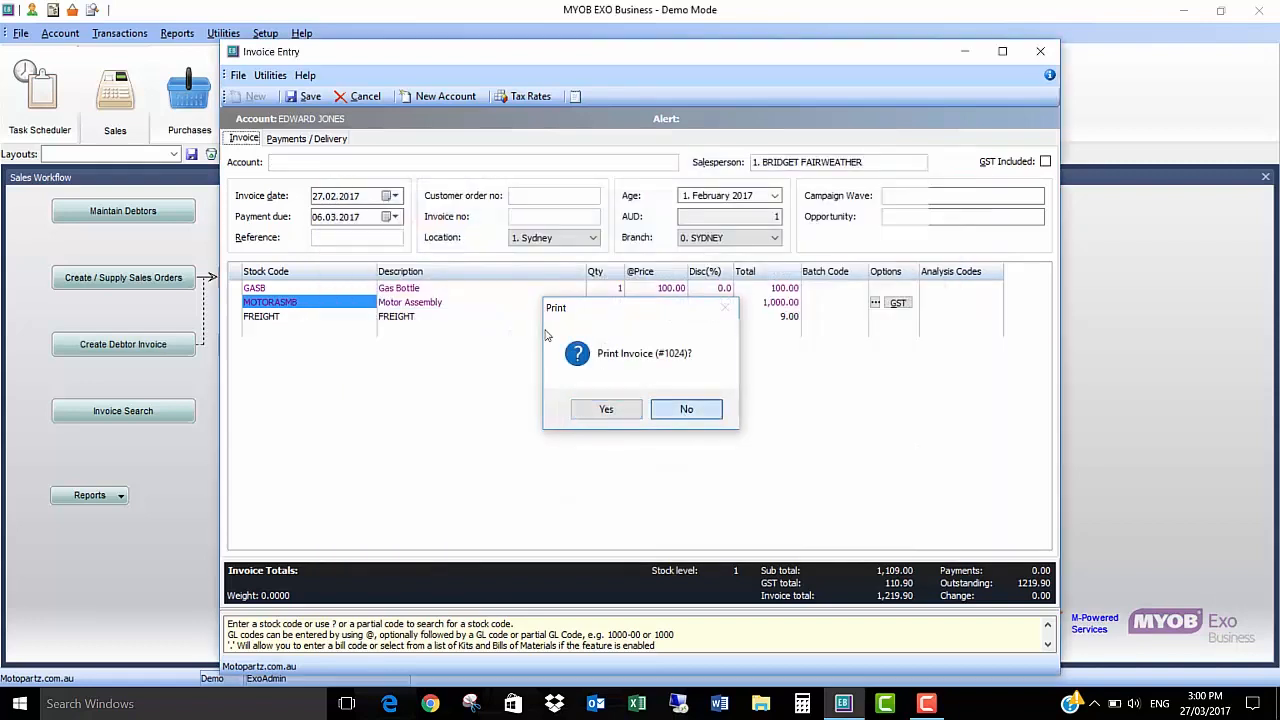
{"action": "left_click", "coordinate": [1043, 50]}
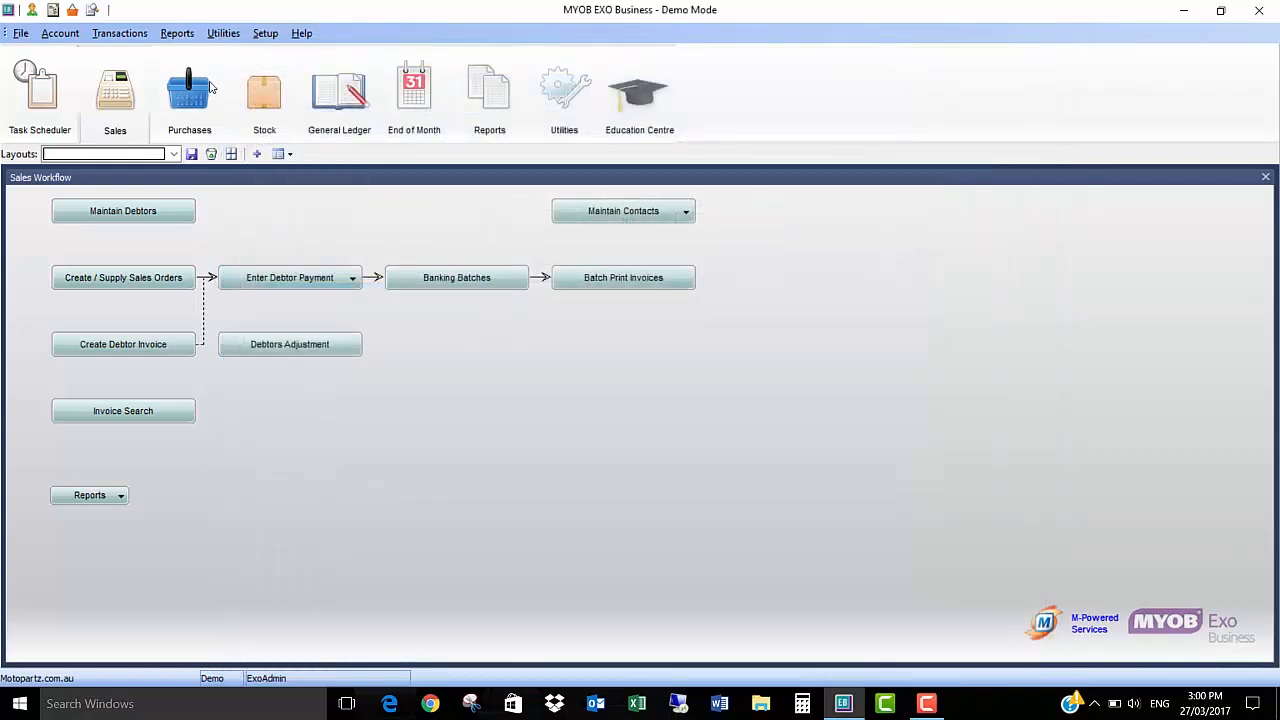
Step: Open the parameters of the Stock Sales report and set both the from and to periods to February 2017
{"action": "left_click", "coordinate": [177, 33]}
{"action": "mouse_move", "coordinate": [222, 201]}
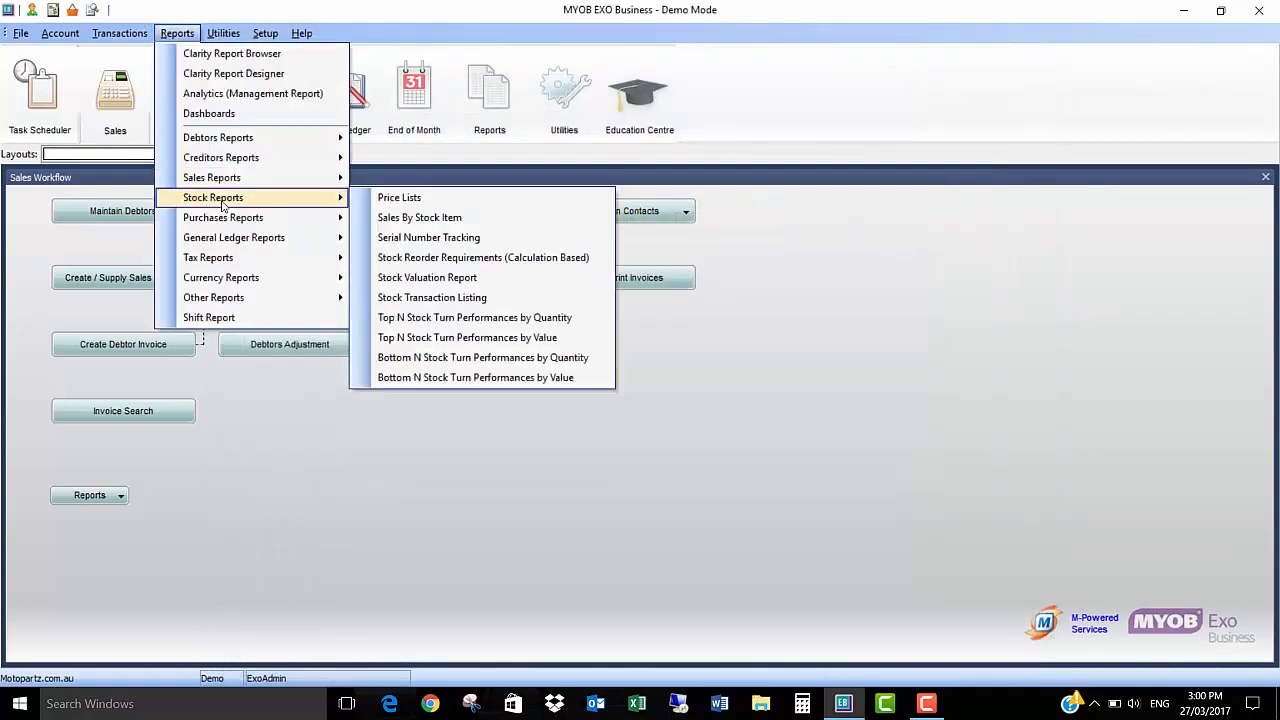
{"action": "mouse_move", "coordinate": [300, 180]}
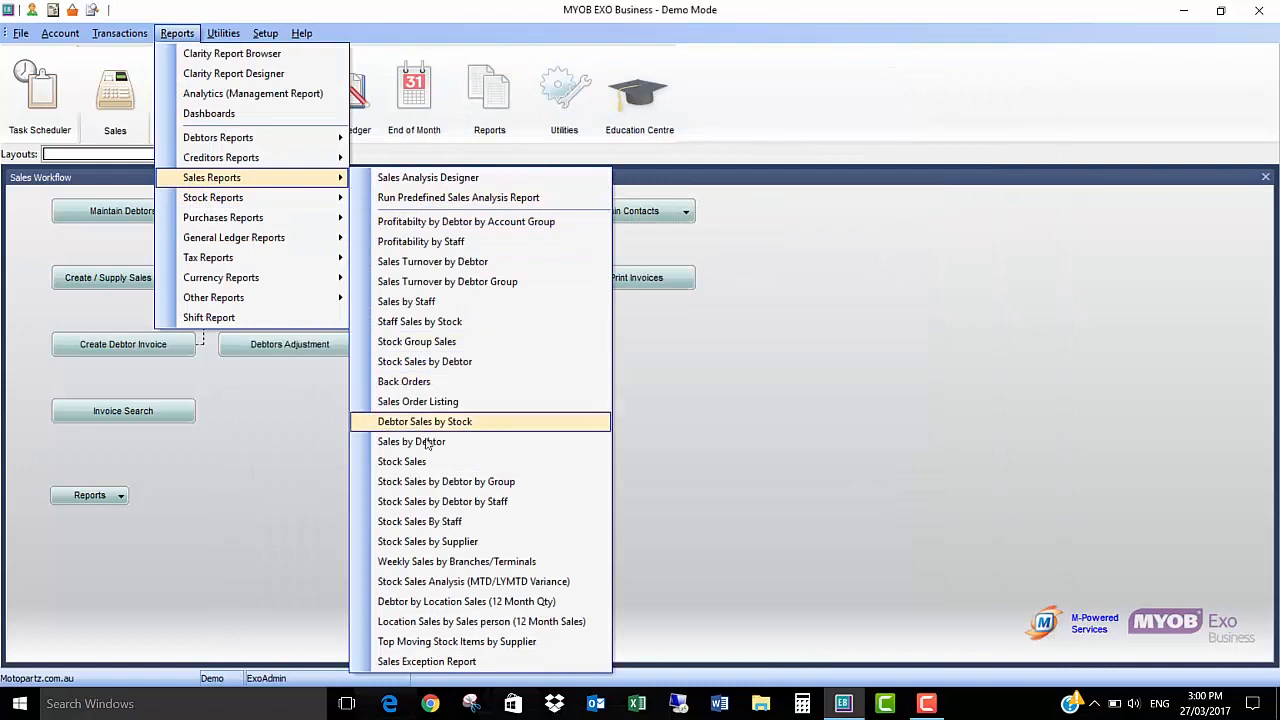
{"action": "key", "text": "Escape"}
{"action": "key", "text": "Escape"}
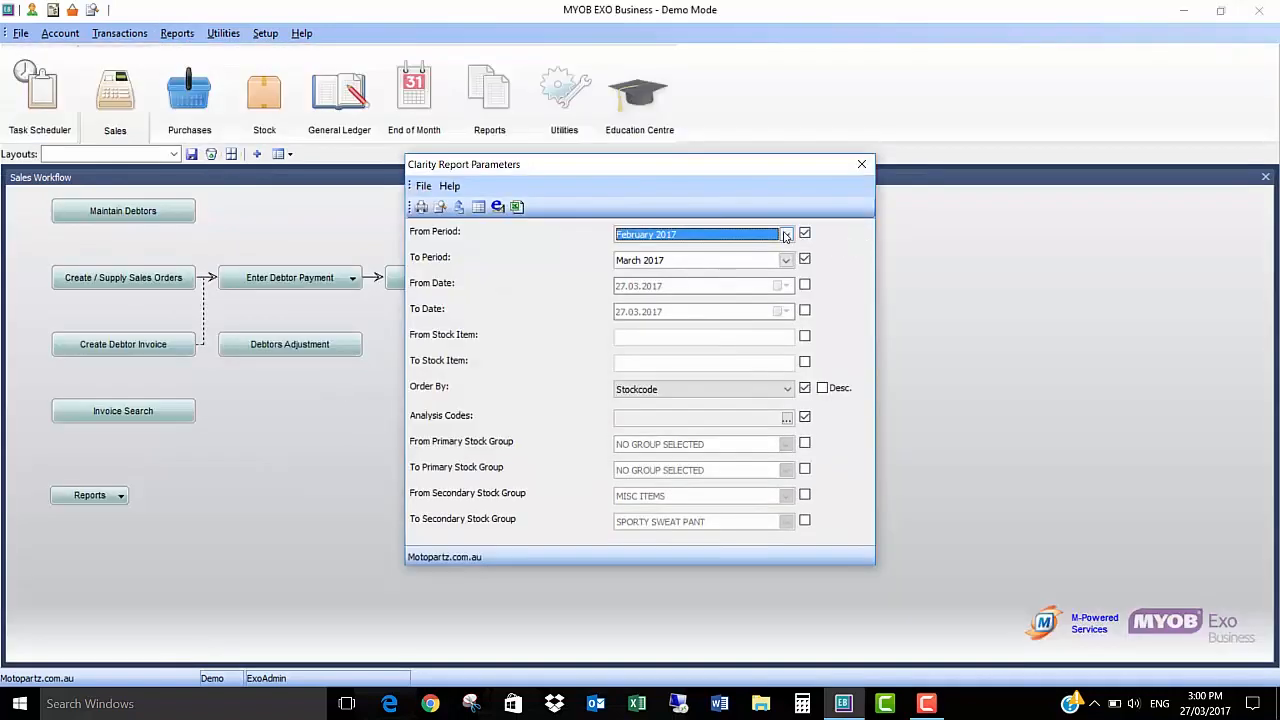
{"action": "left_click", "coordinate": [786, 235]}
{"action": "left_click", "coordinate": [668, 250]}
{"action": "scroll", "coordinate": [783, 237], "scroll_direction": "down", "scroll_amount": 1}
{"action": "key", "text": "Tab"}
{"action": "key", "text": "Down"}
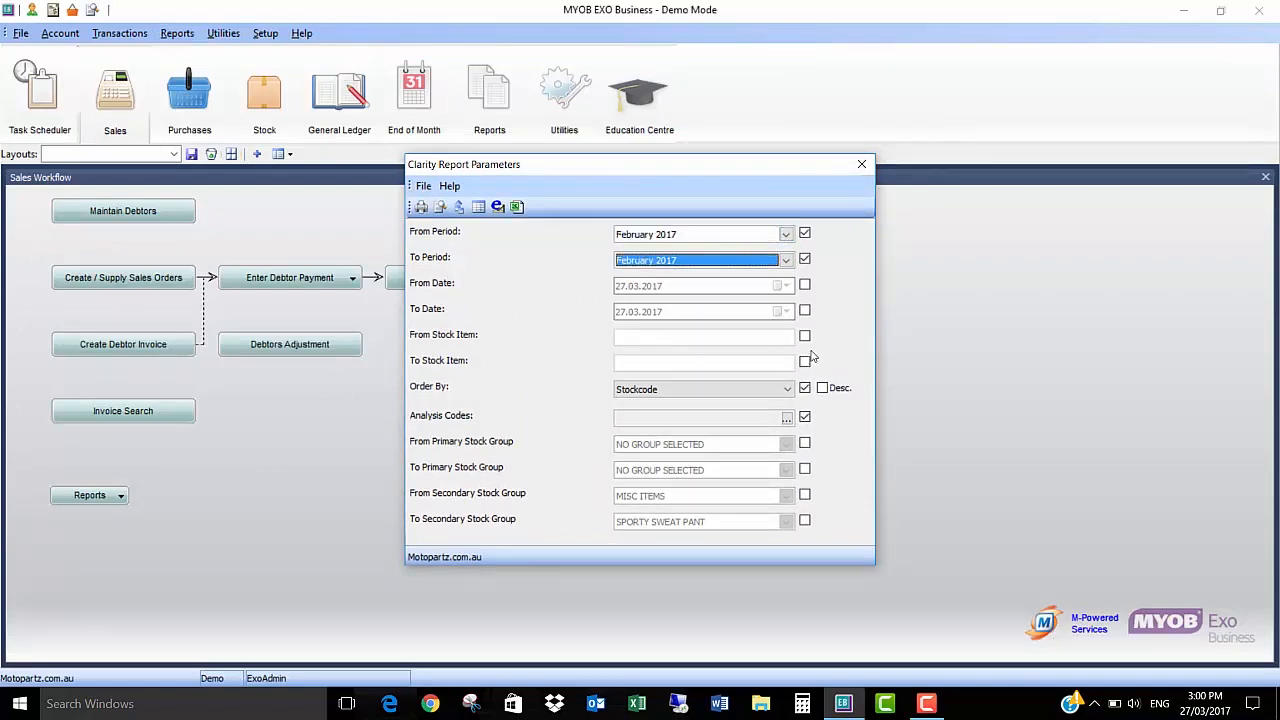
Step: Limit the report to stock item GASB, preview the February 2017 gas bottle sales and close the preview
{"action": "left_click", "coordinate": [749, 337]}
{"action": "type", "text": "GASB"}
{"action": "key", "text": "Tab"}
{"action": "left_click", "coordinate": [805, 363]}
{"action": "type", "text": "GASB"}
{"action": "key", "text": "Tab"}
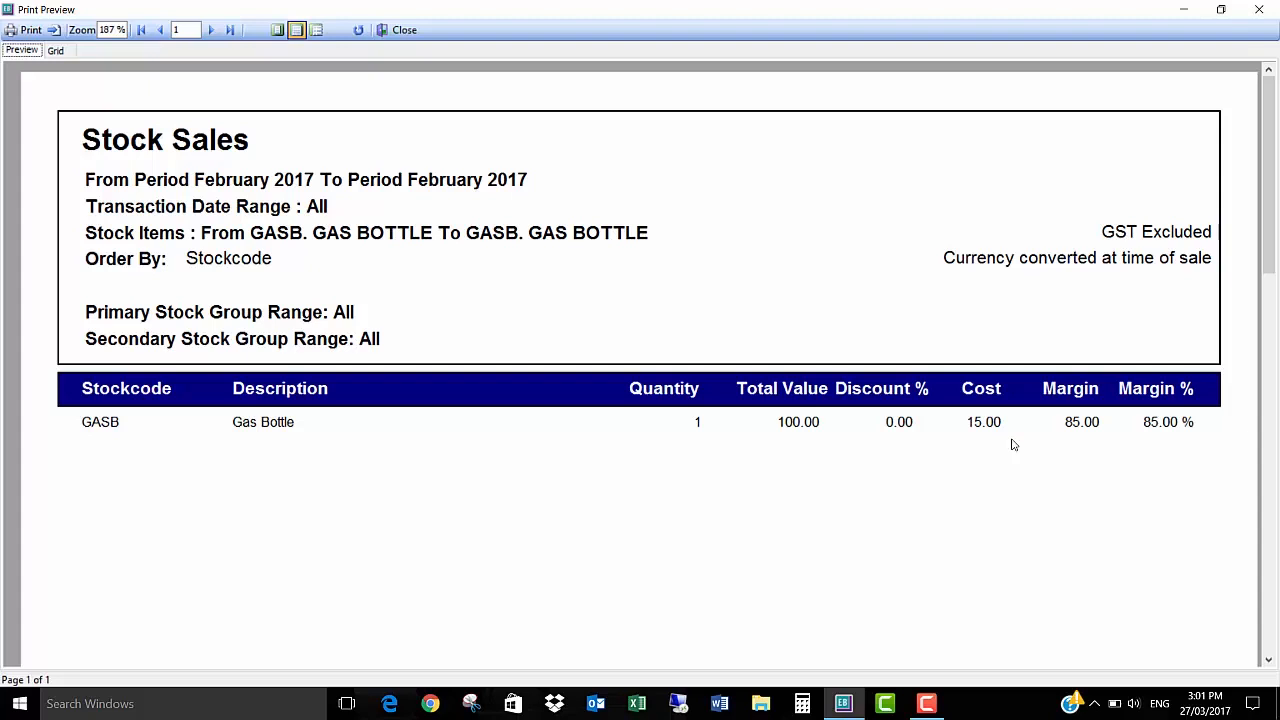
{"action": "left_click", "coordinate": [1258, 9]}
Step: Change the stock item range to MOTORASMB, found by searching for MOTOR, and preview the February 2017 Stock Sales report
{"action": "left_click", "coordinate": [672, 338]}
{"action": "type", "text": "M"}
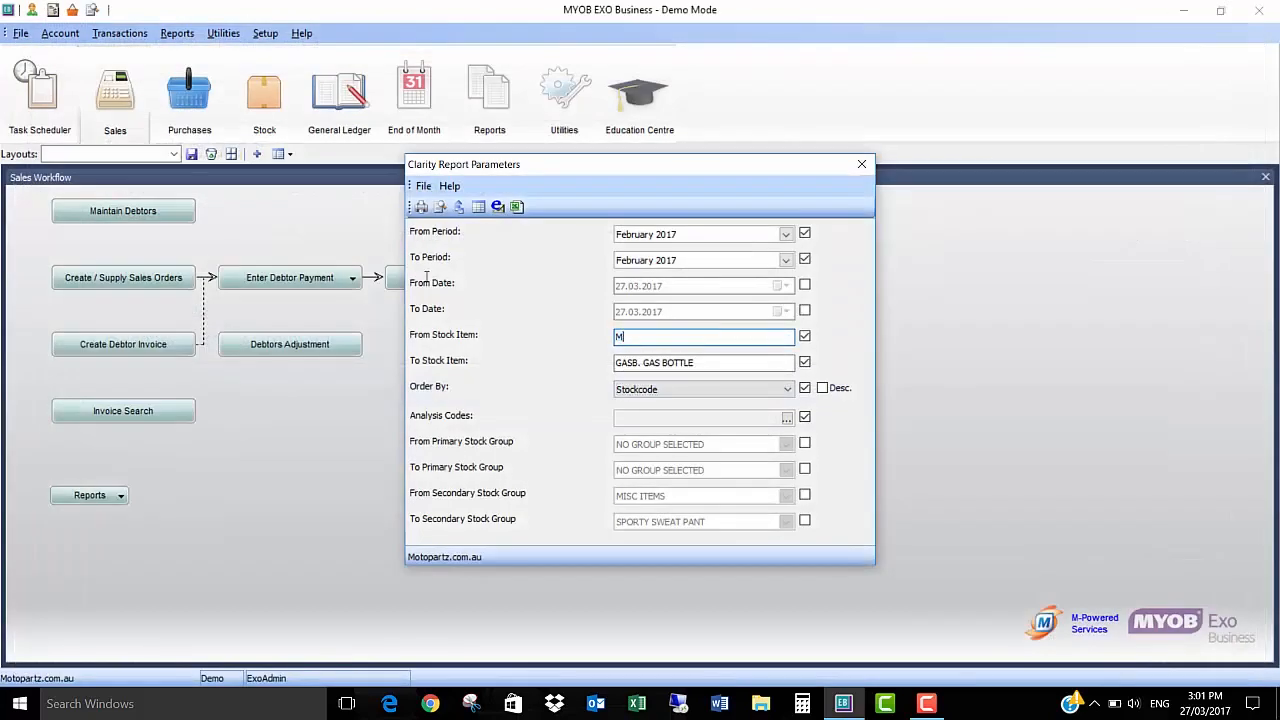
{"action": "type", "text": "OTOR"}
{"action": "key", "text": "Tab"}
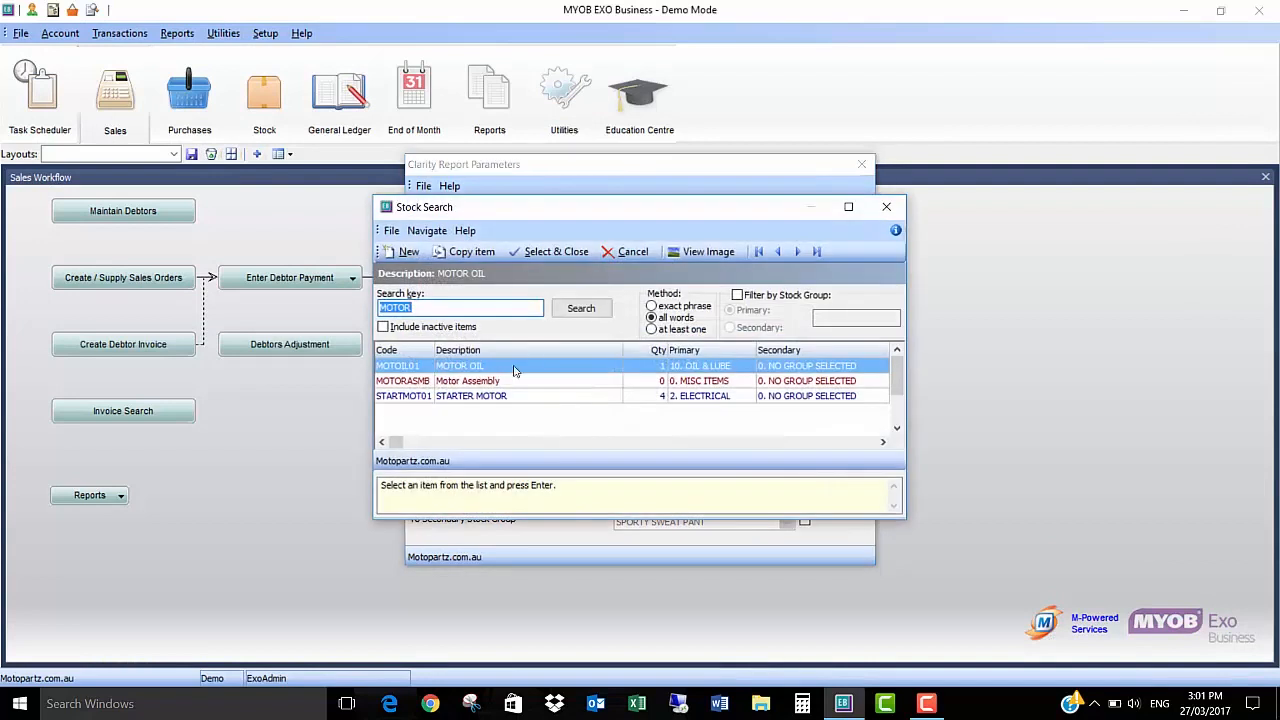
{"action": "key", "text": "Return"}
{"action": "type", "text": "MOTOR"}
{"action": "key", "text": "Tab"}
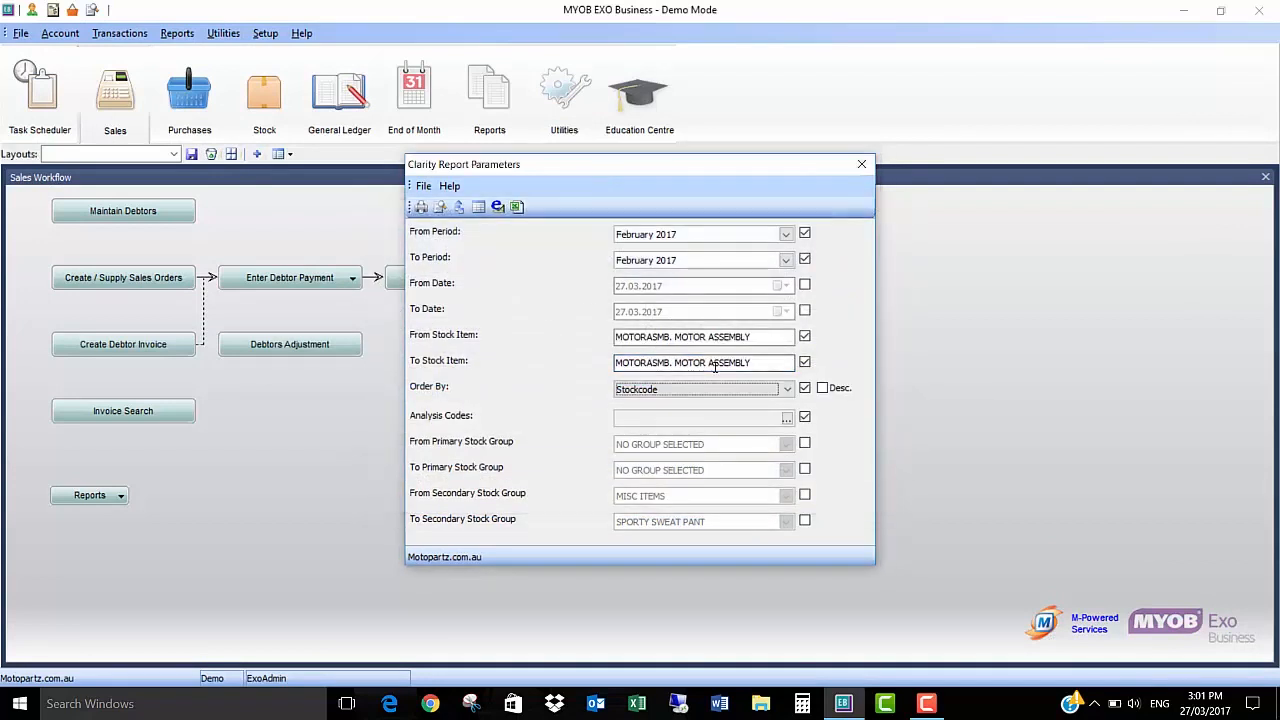
{"action": "left_click", "coordinate": [440, 207]}
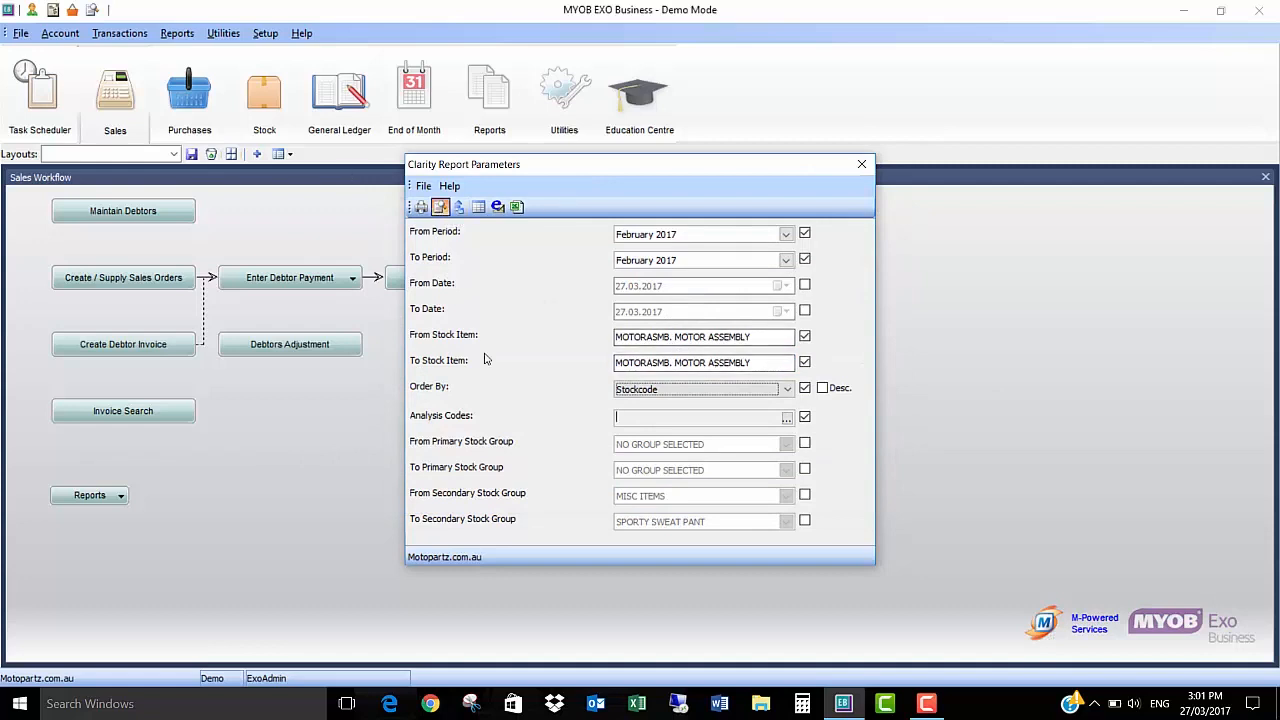